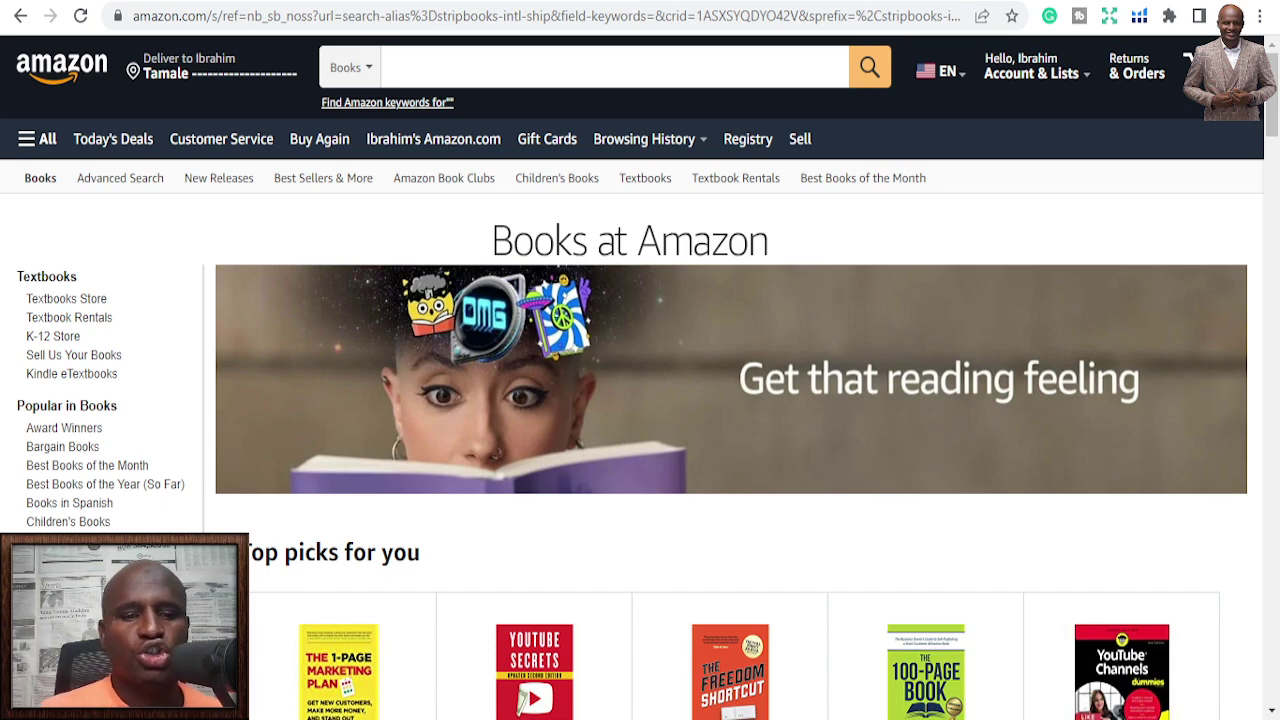
Step: Browse Amazon's Top picks for you books, such as Masterful Marketing and Crushing YouTube
scroll(486, 500, down, 3)
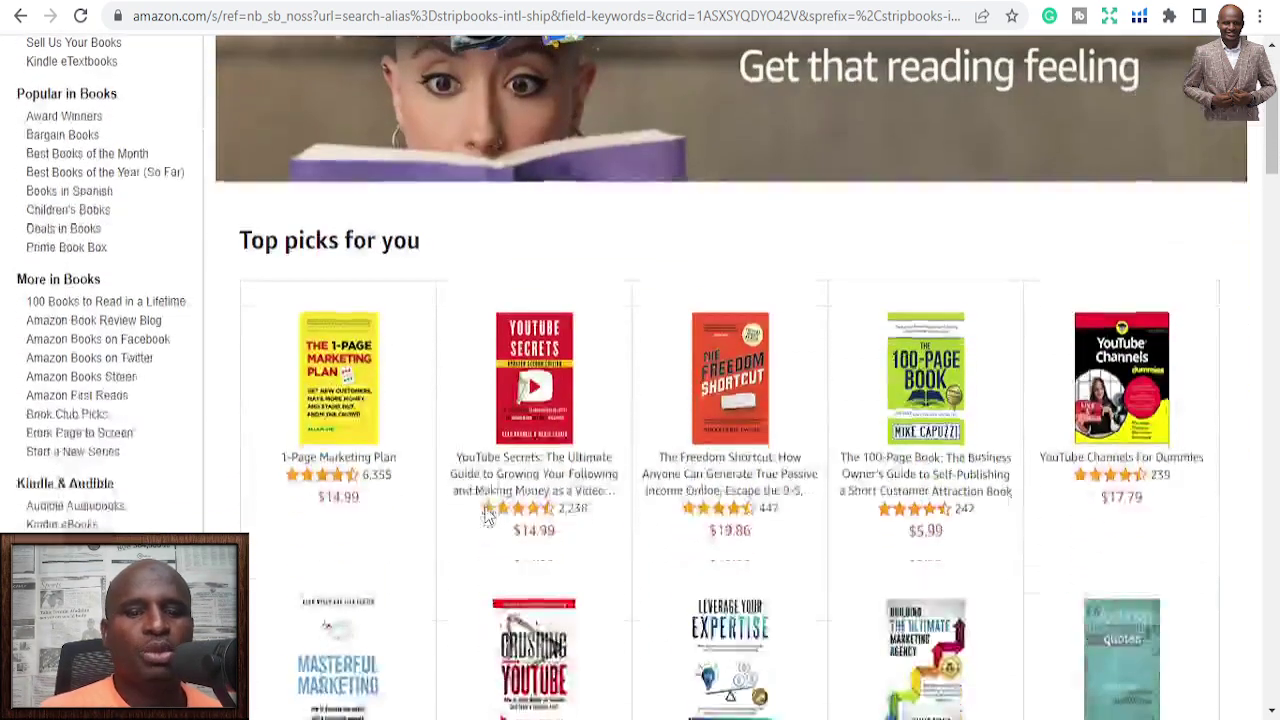
scroll(486, 514, down, 4)
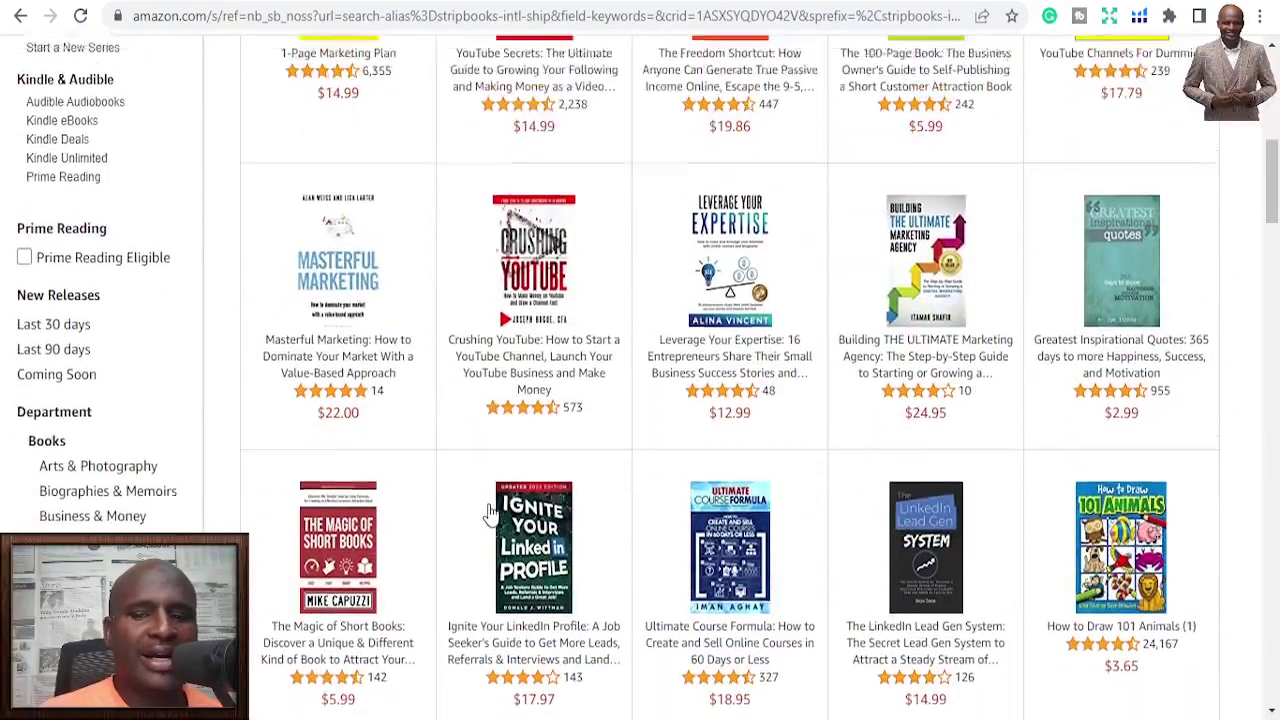
scroll(490, 512, up, 7)
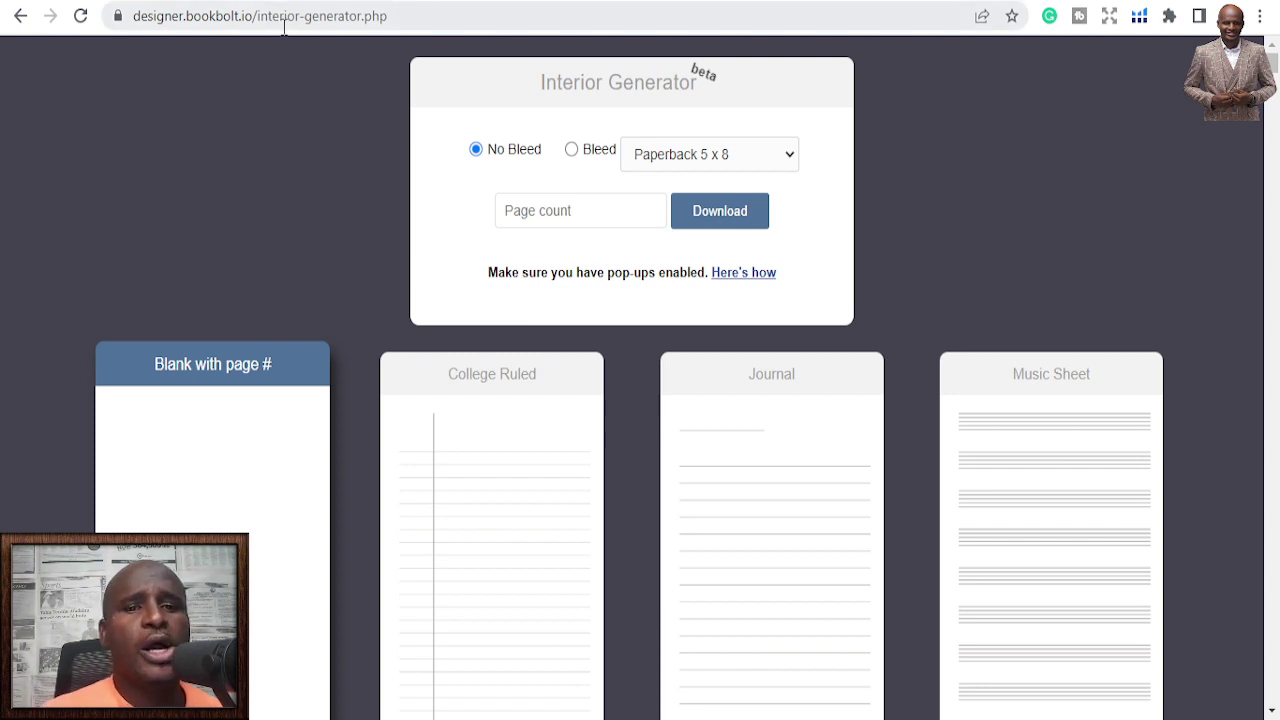
Step: Search Google for 'bookbolt' from a new Chrome tab
key(ctrl+t)
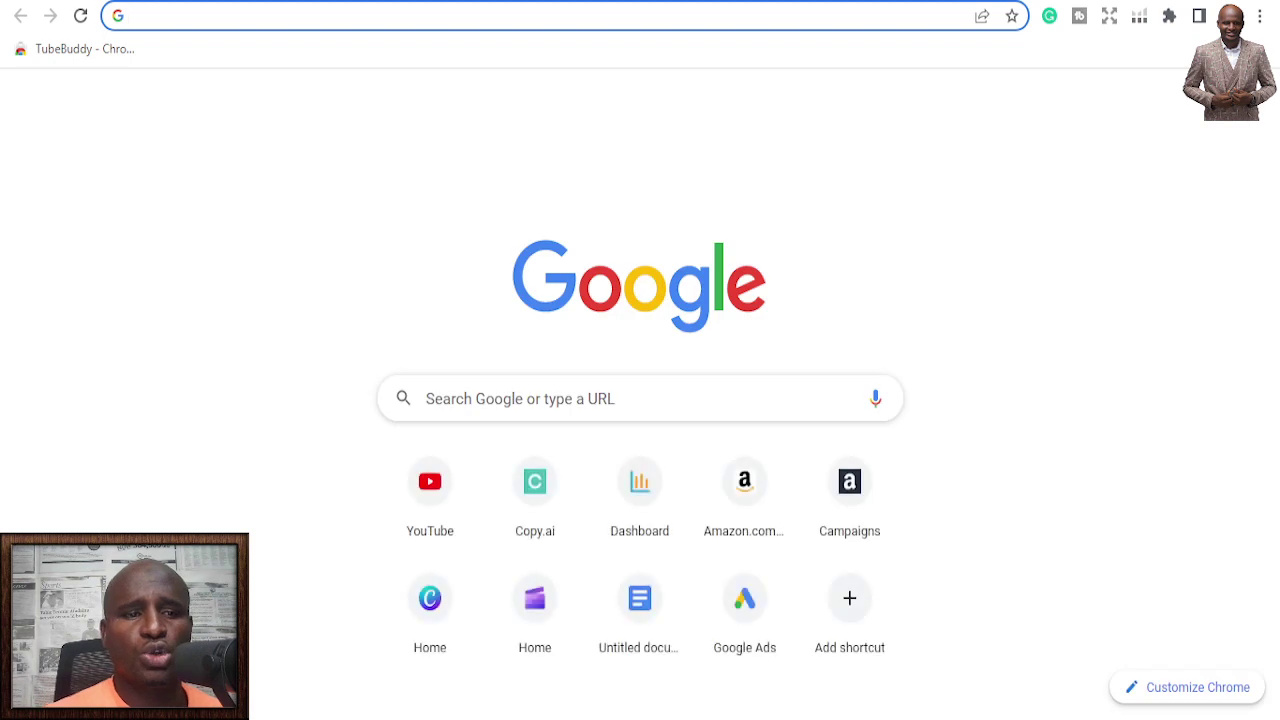
text(bookbol)
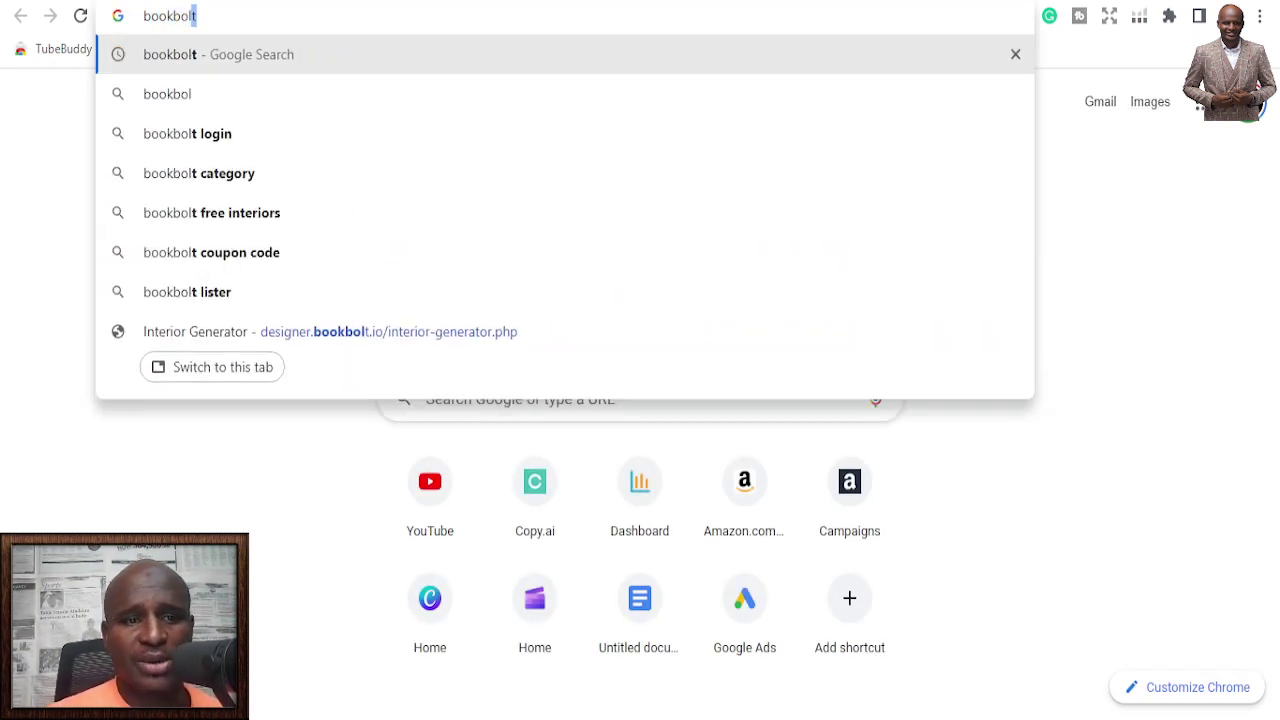
text(t)
key(Return)
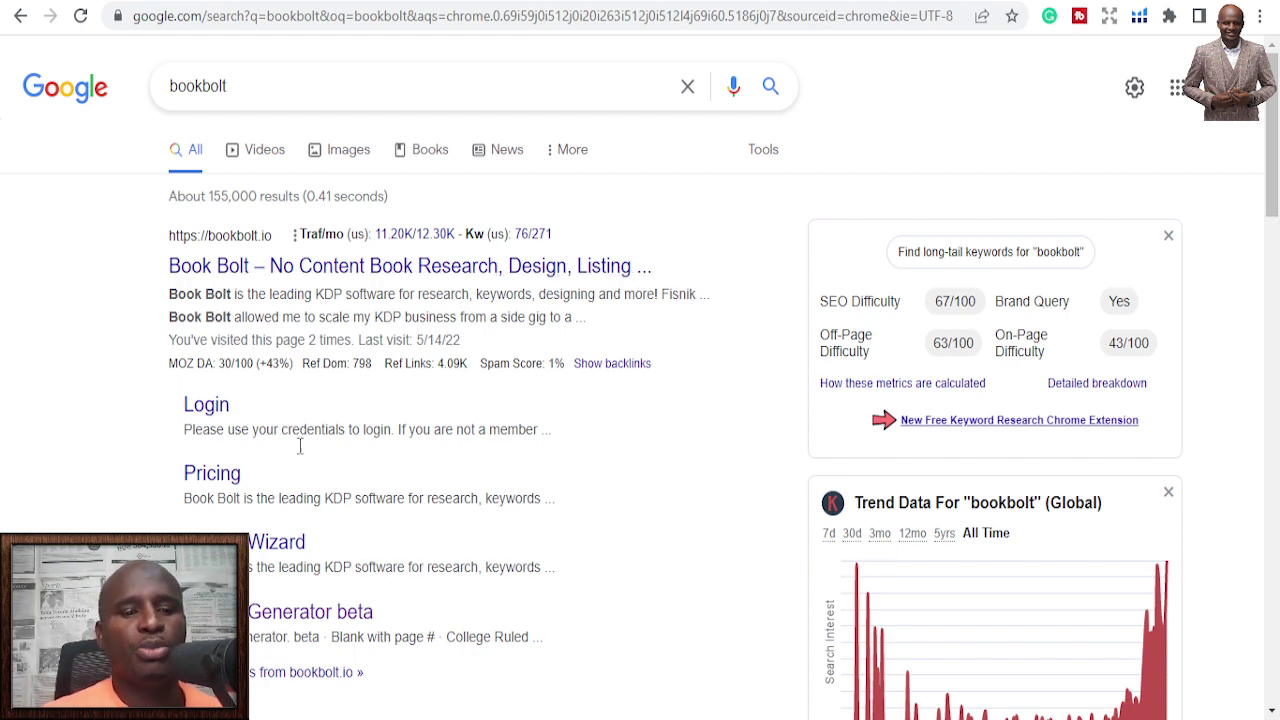
Step: Look over the Google results for bookbolt, led by the bookbolt.io site
scroll(300, 440, down, 2)
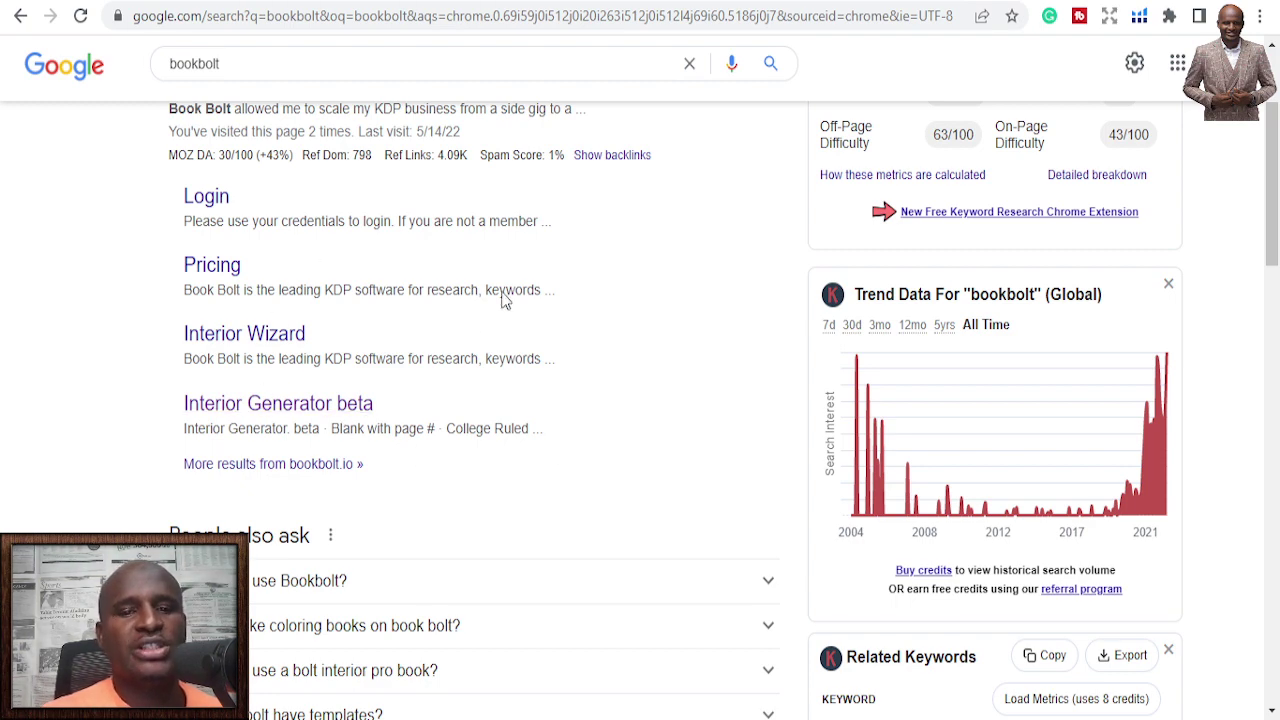
scroll(720, 486, up, 3)
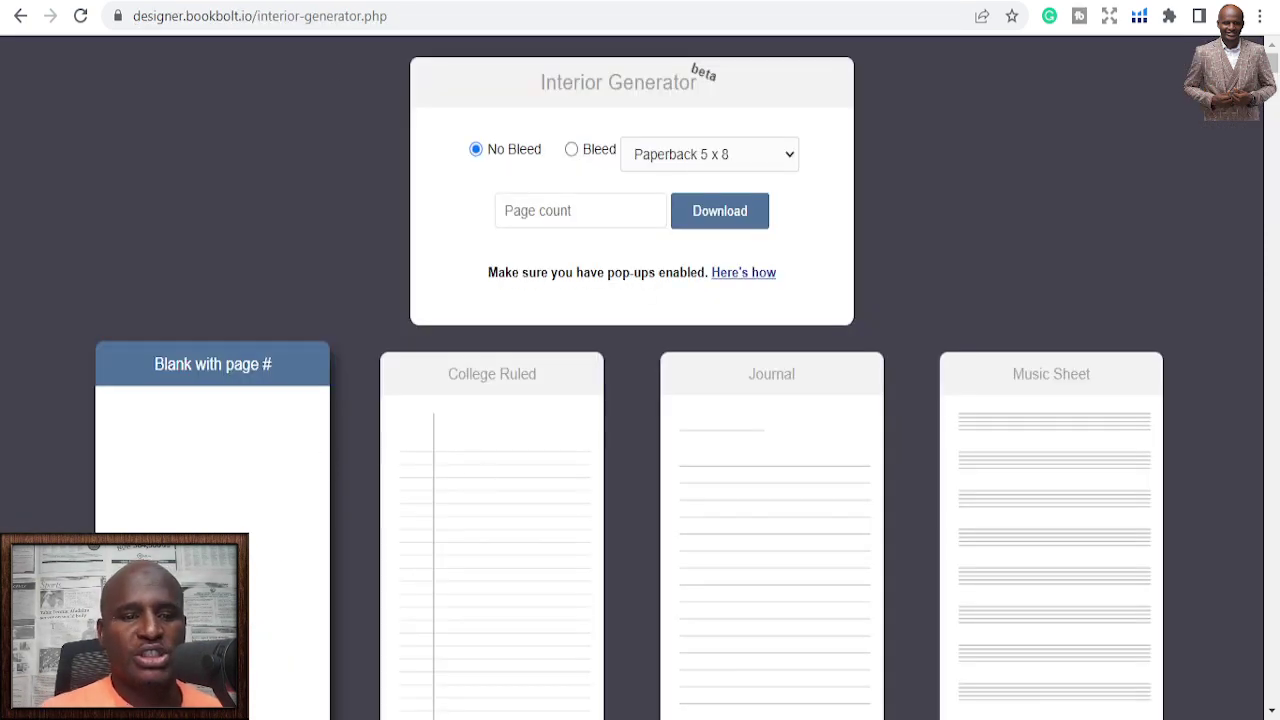
scroll(508, 320, down, 2)
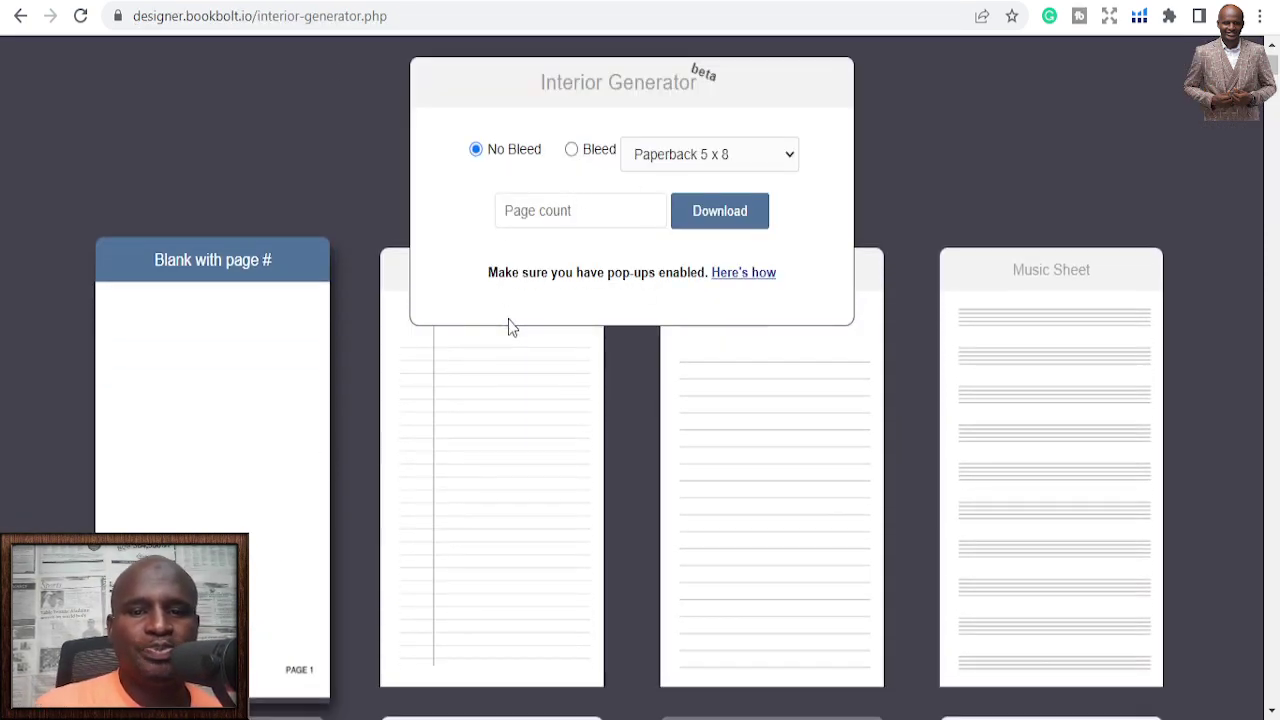
scroll(508, 320, up, 2)
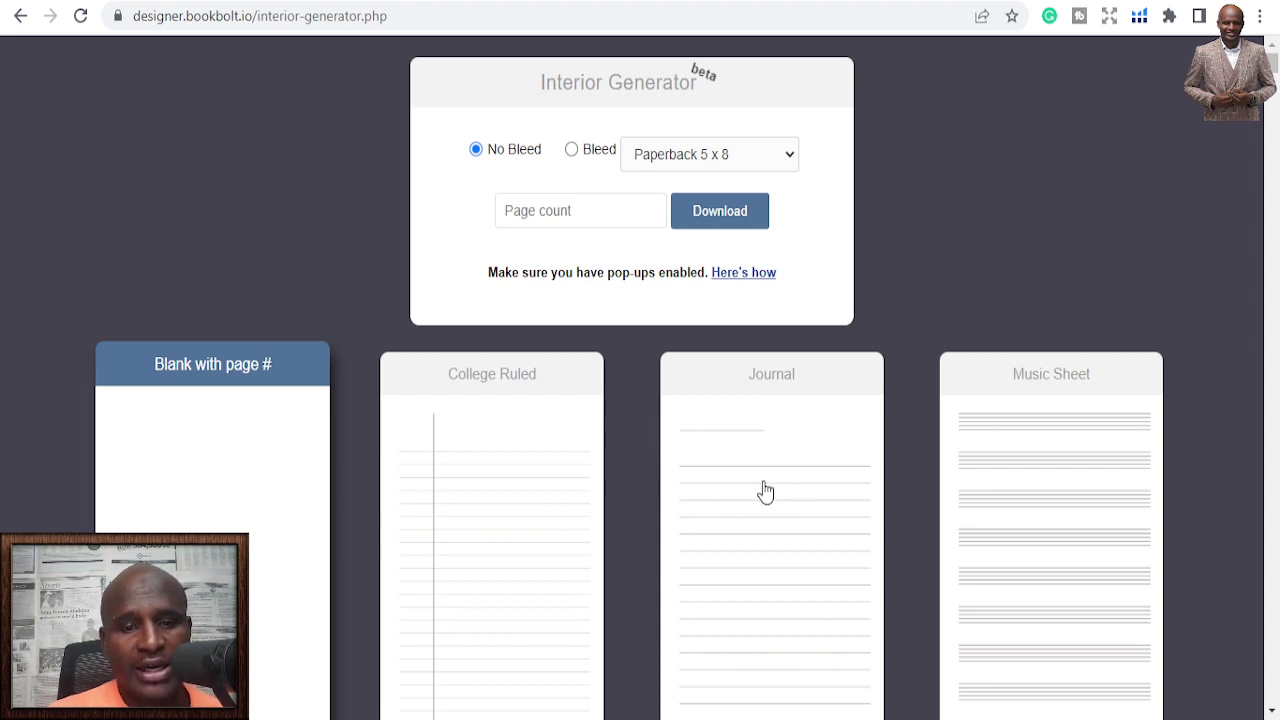
scroll(766, 490, down, 1)
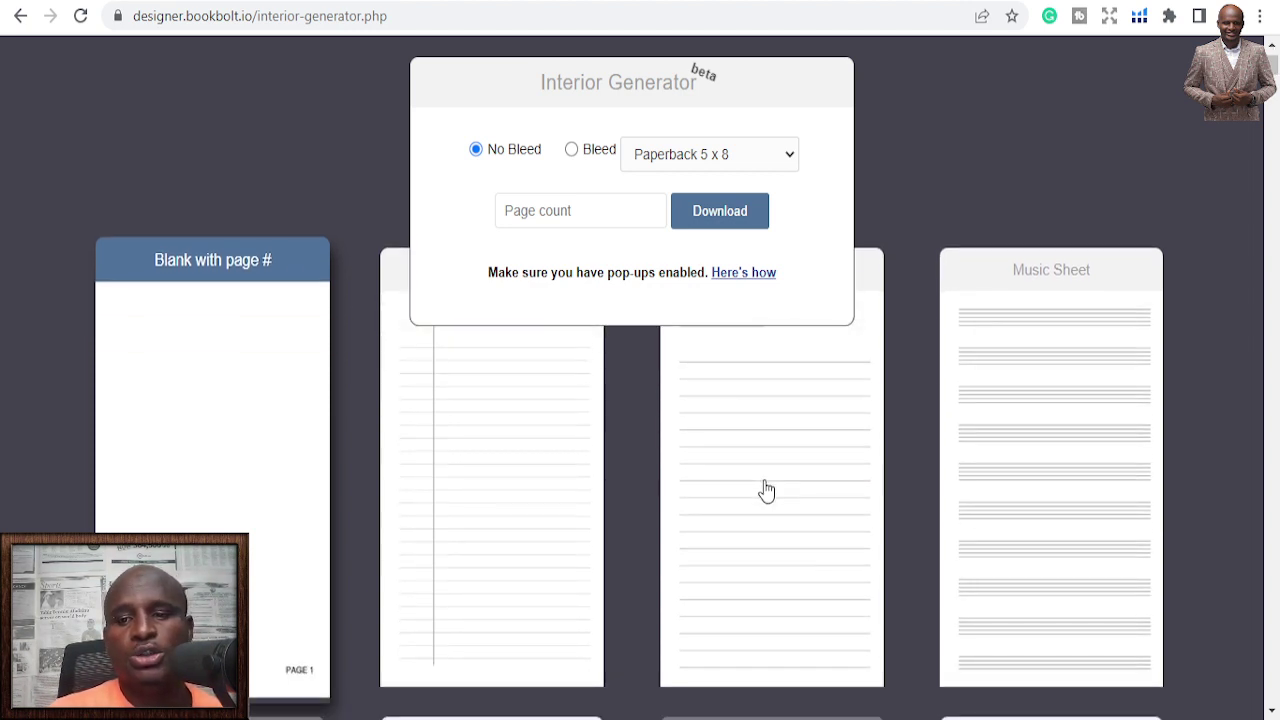
scroll(766, 490, up, 1)
scroll(763, 489, down, 1)
scroll(1025, 365, down, 2)
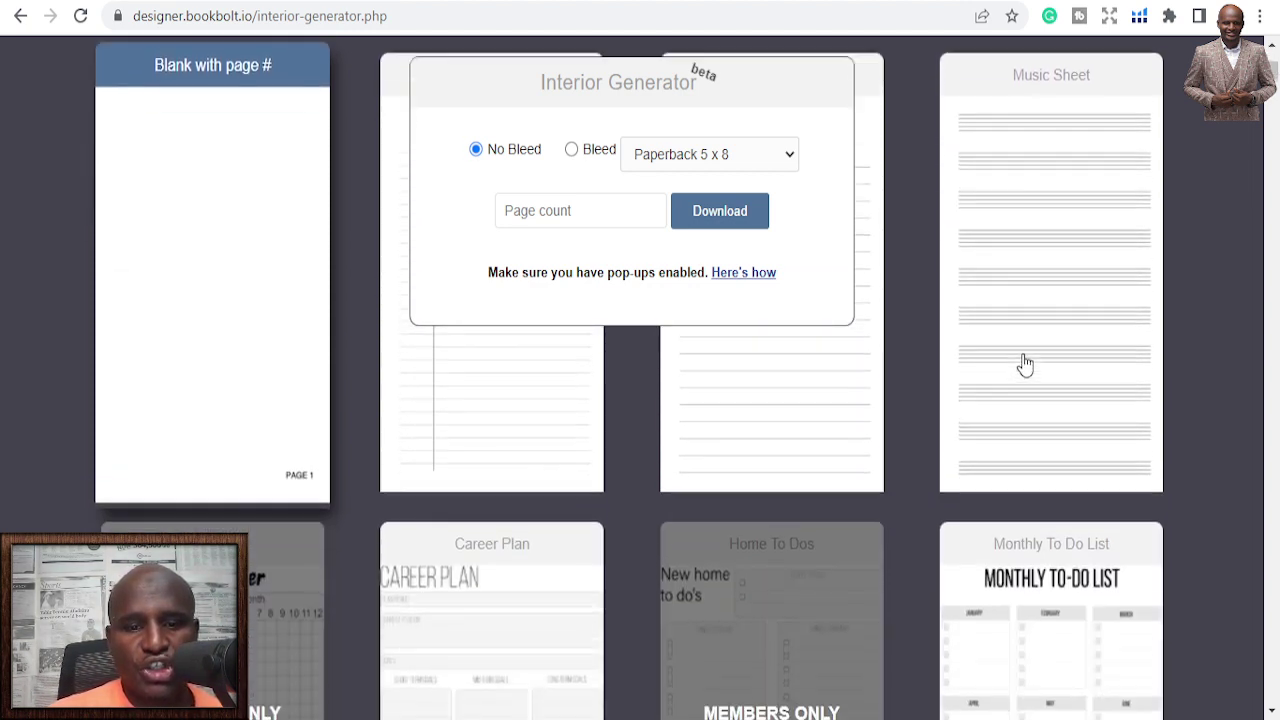
scroll(897, 449, down, 1)
scroll(263, 560, down, 1)
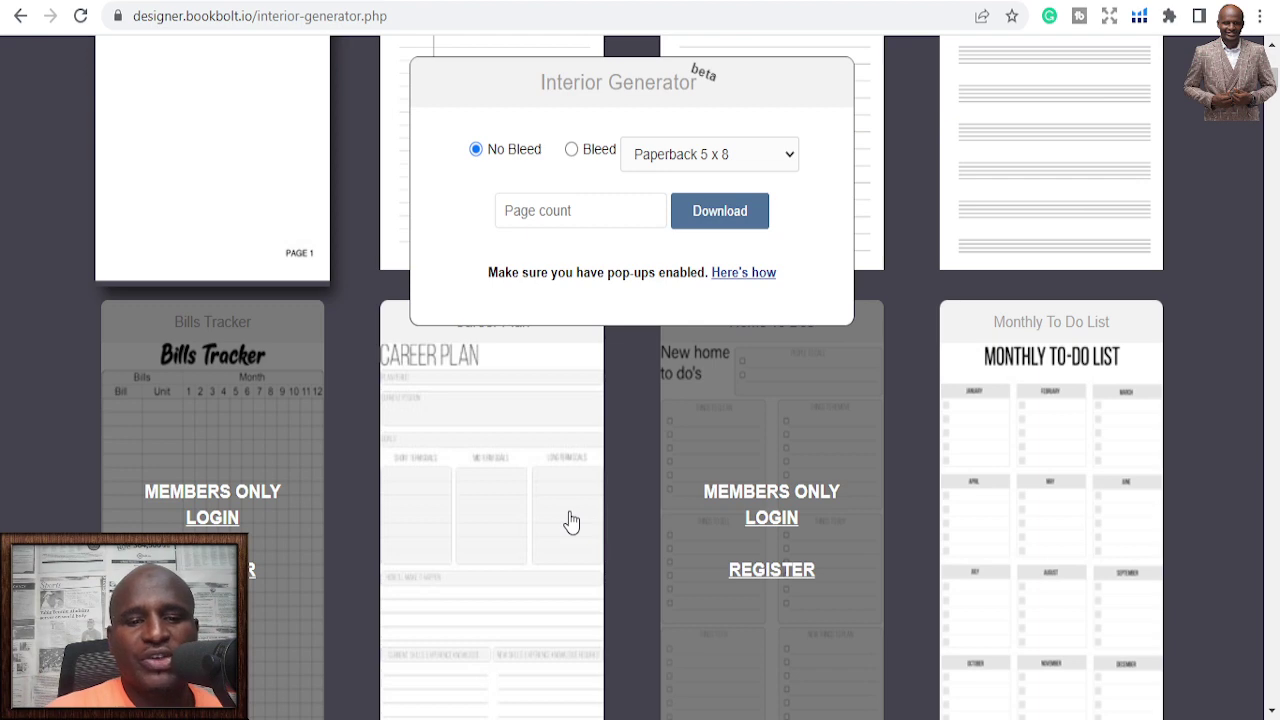
scroll(568, 525, down, 1)
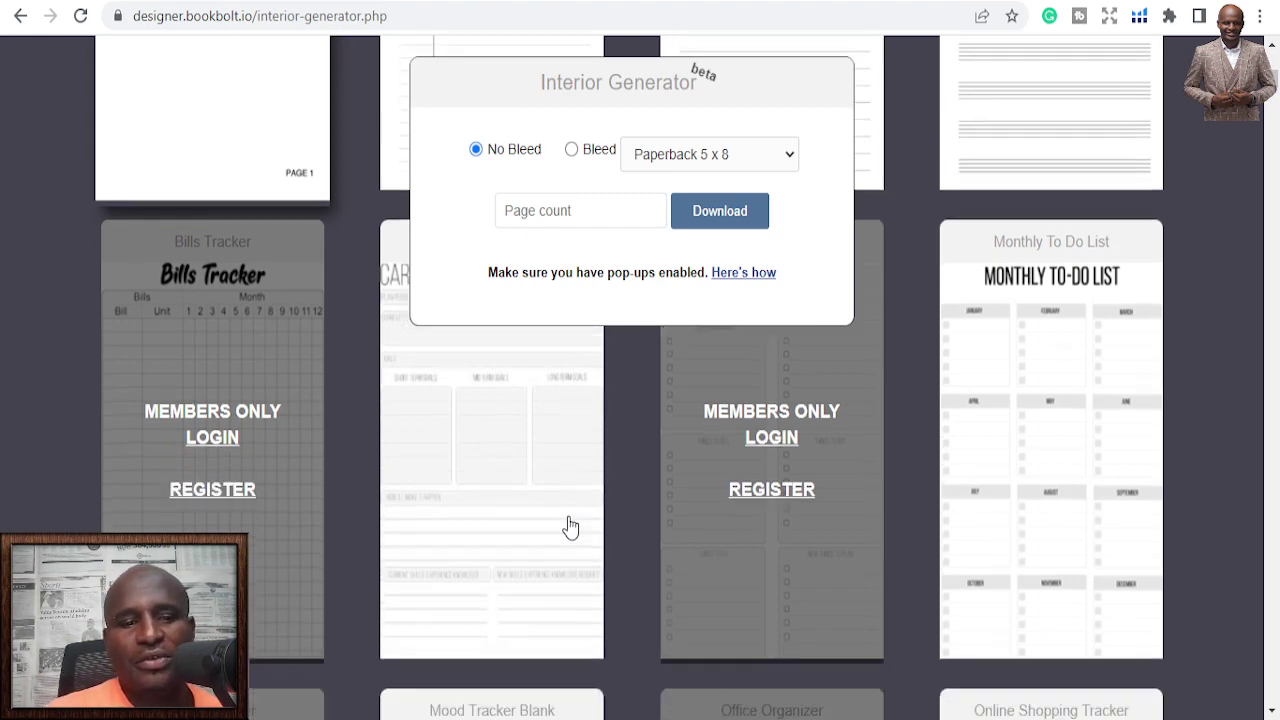
scroll(567, 528, up, 1)
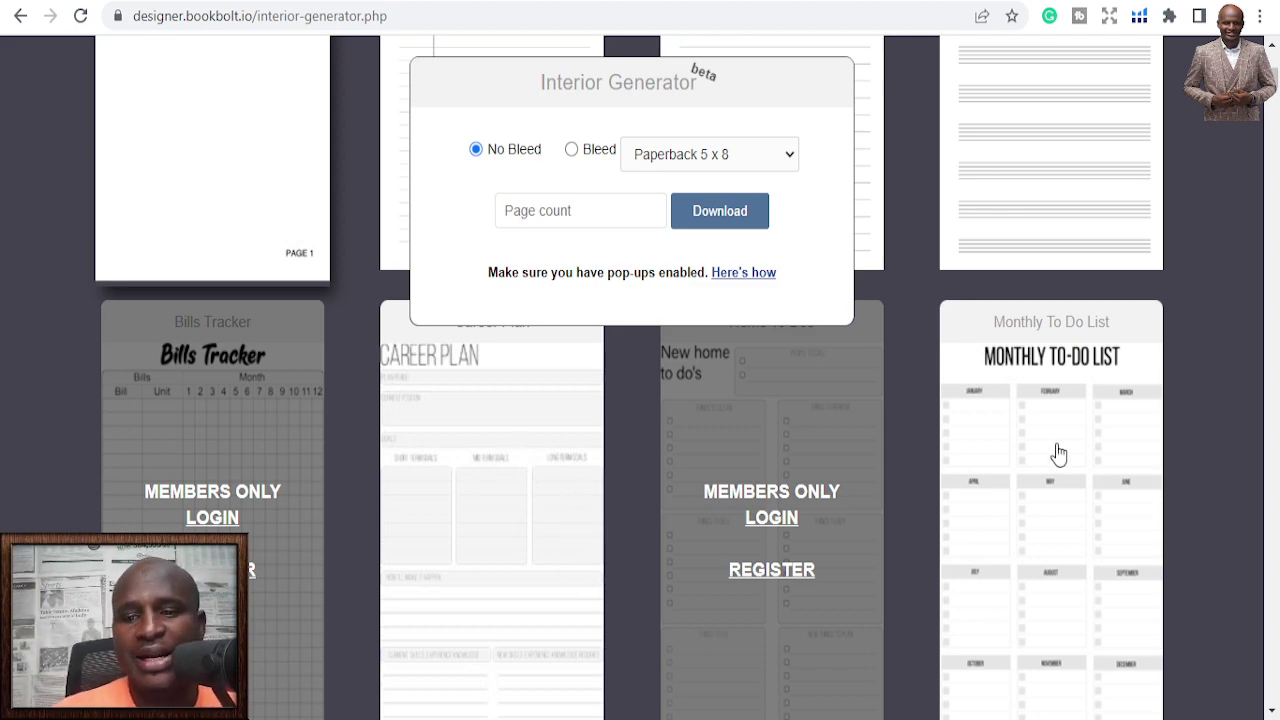
scroll(1058, 455, down, 1)
scroll(1058, 455, down, 2)
scroll(1011, 549, down, 3)
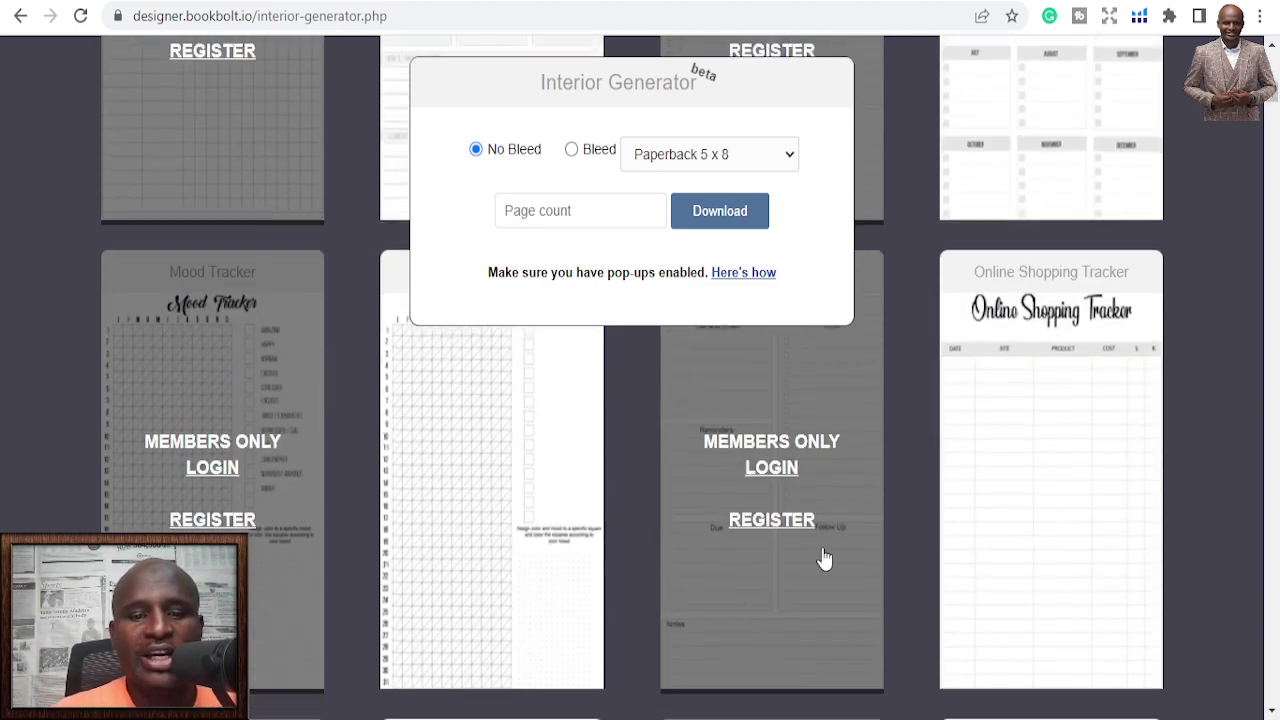
scroll(529, 580, down, 2)
scroll(1108, 469, down, 1)
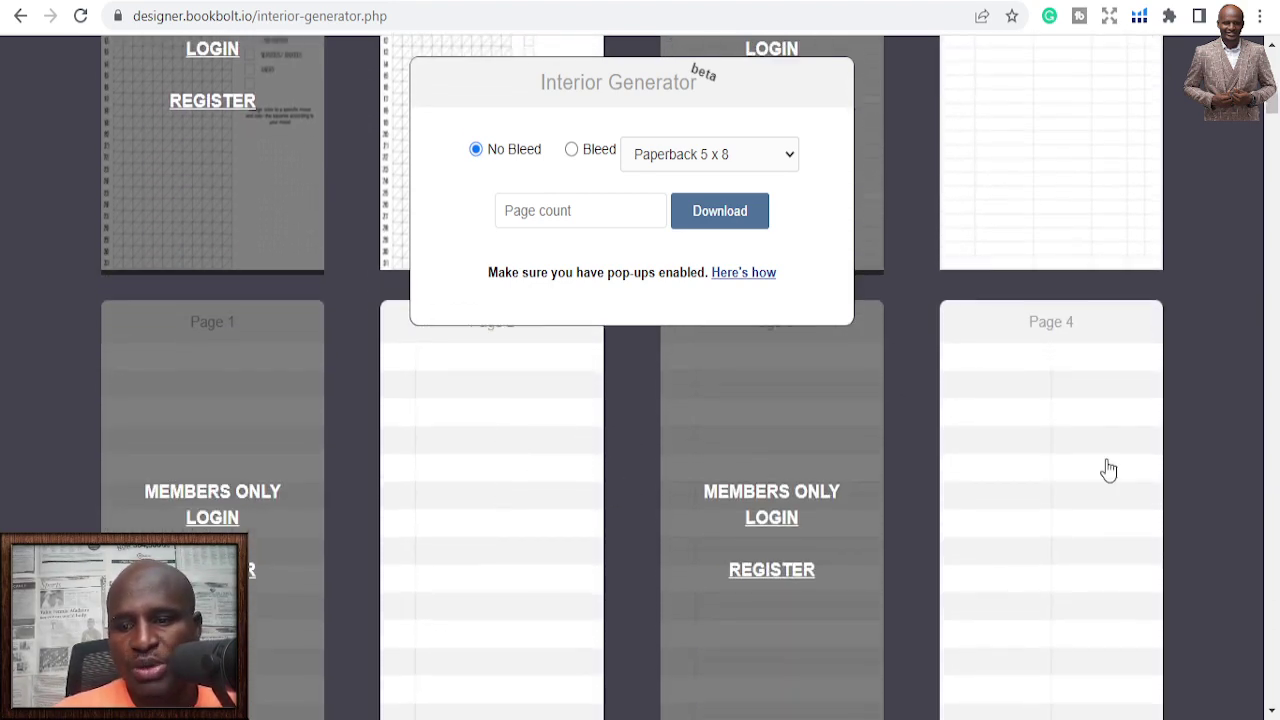
scroll(595, 578, down, 1)
scroll(592, 580, up, 2)
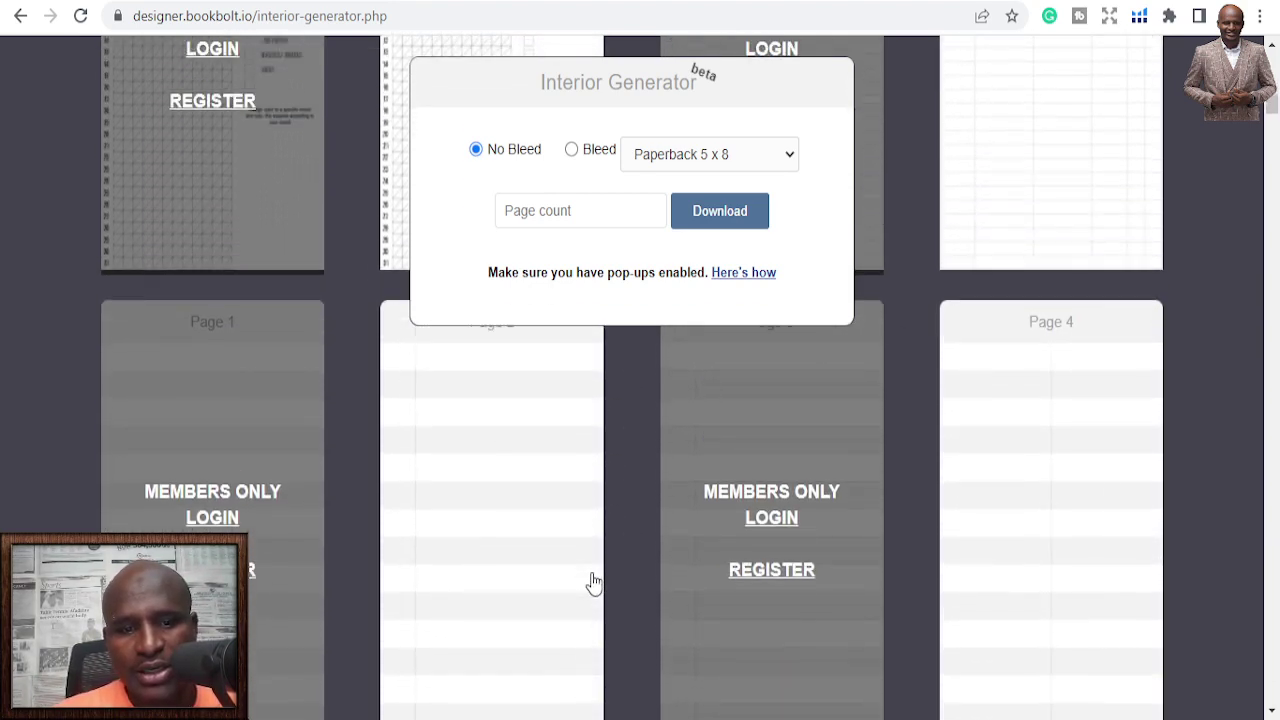
scroll(593, 581, down, 4)
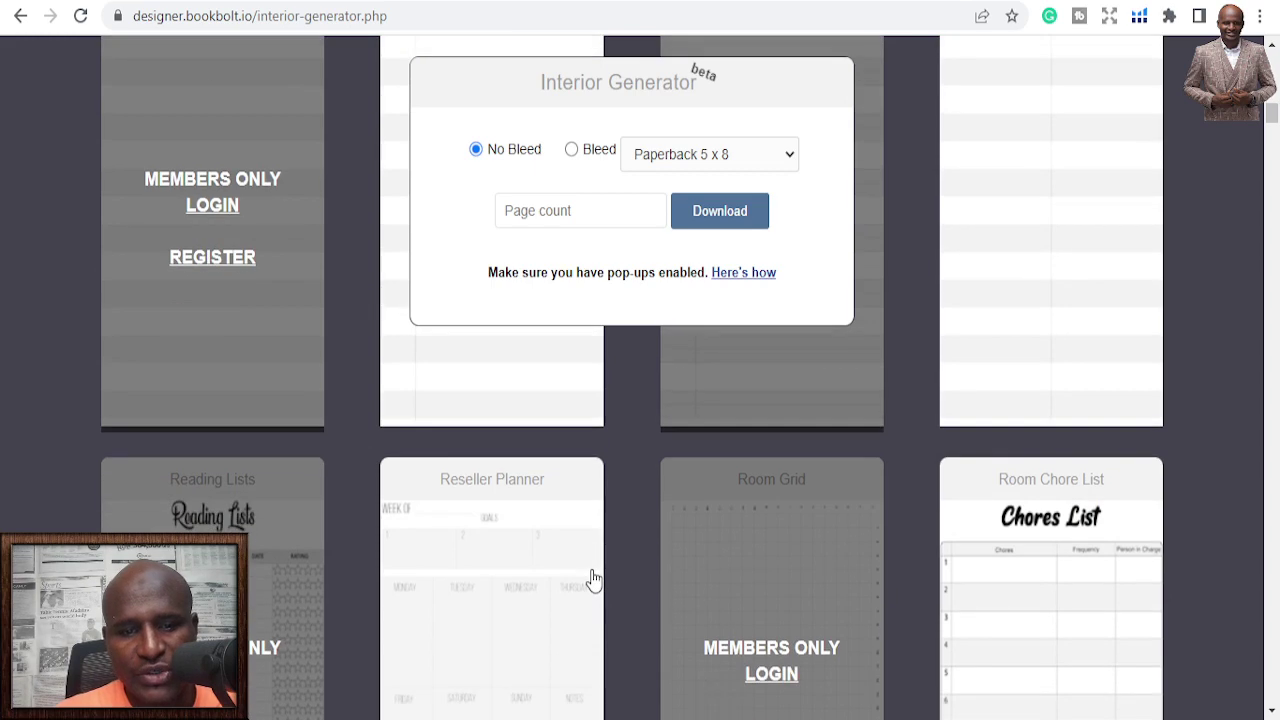
scroll(760, 520, down, 2)
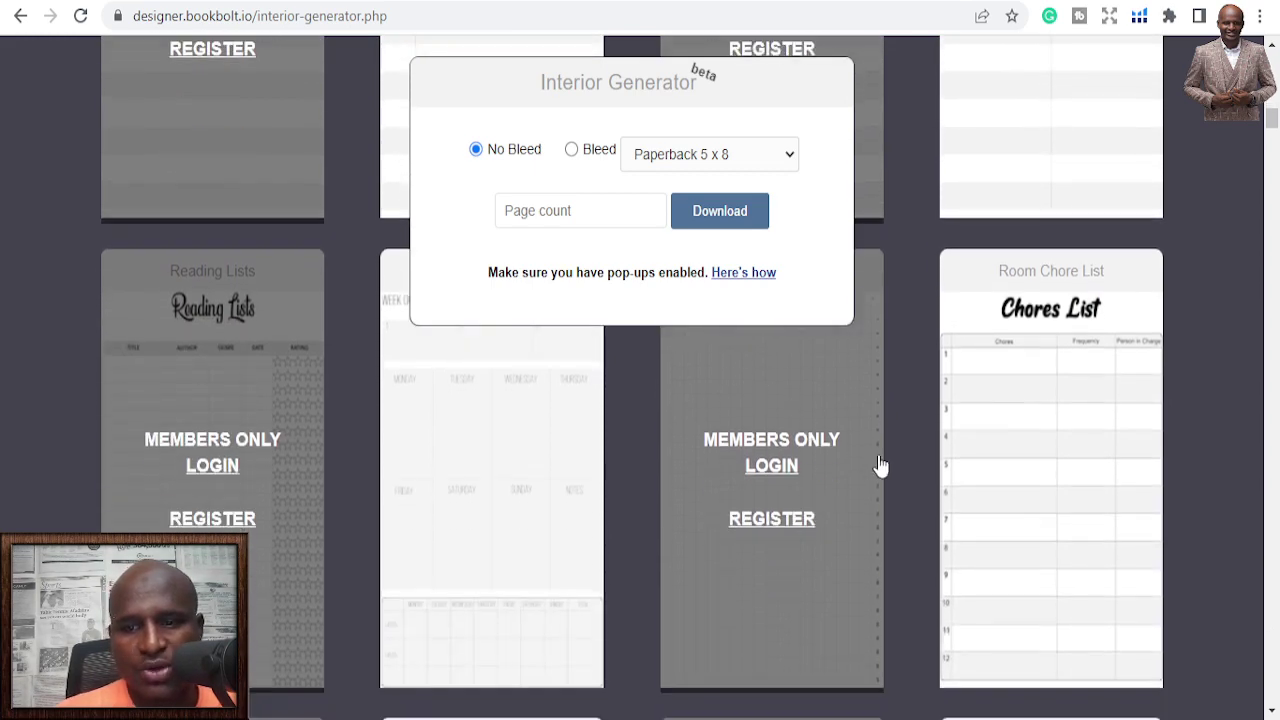
scroll(957, 429, down, 7)
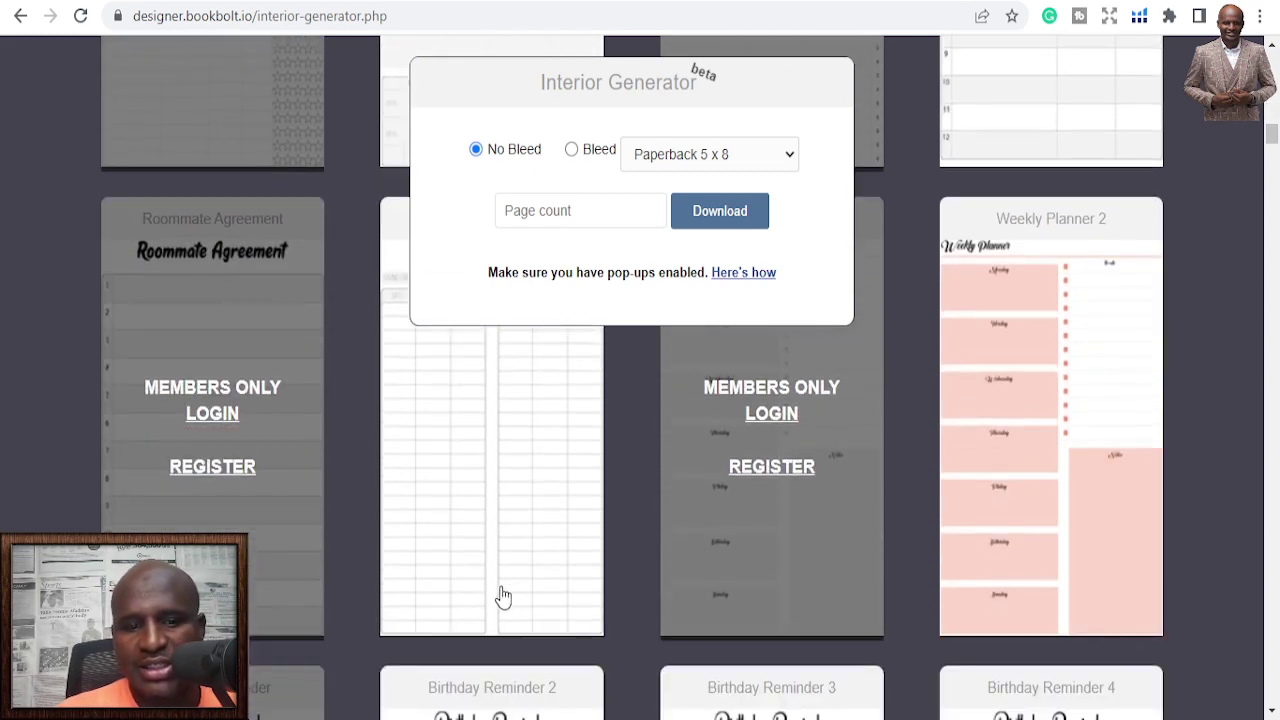
scroll(703, 529, down, 1)
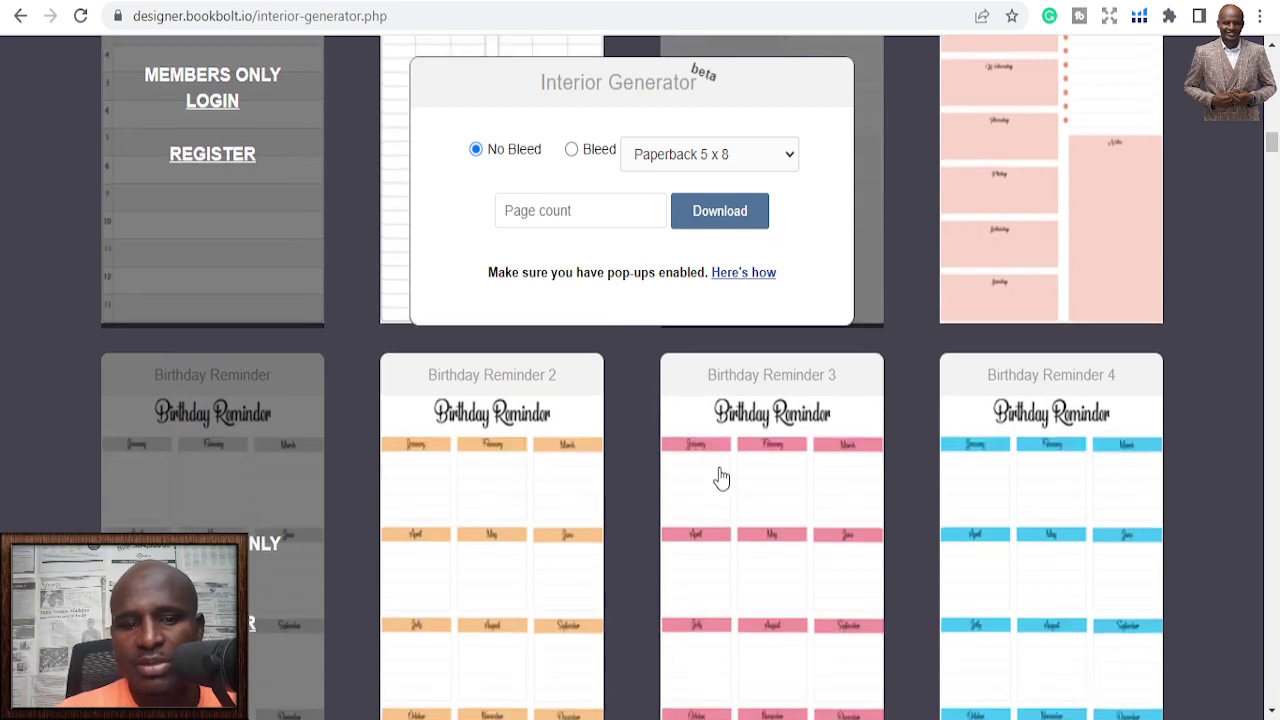
scroll(938, 437, down, 2)
scroll(734, 500, down, 2)
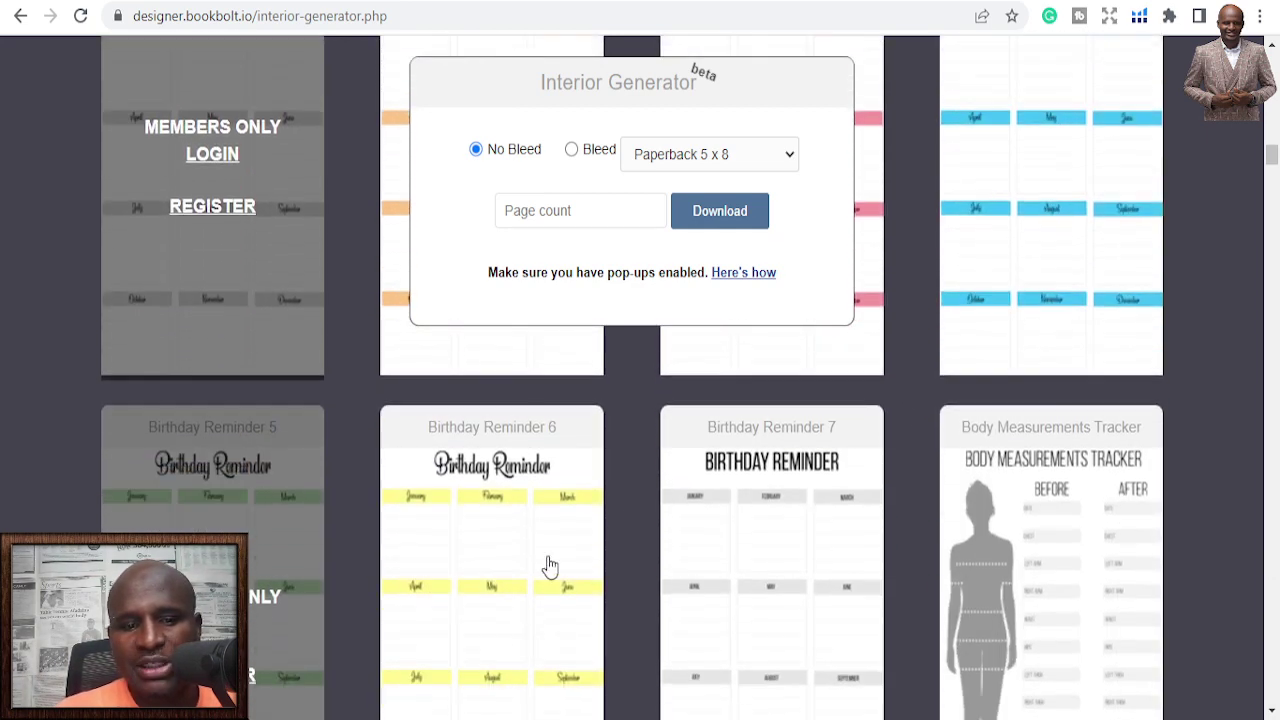
scroll(908, 520, down, 4)
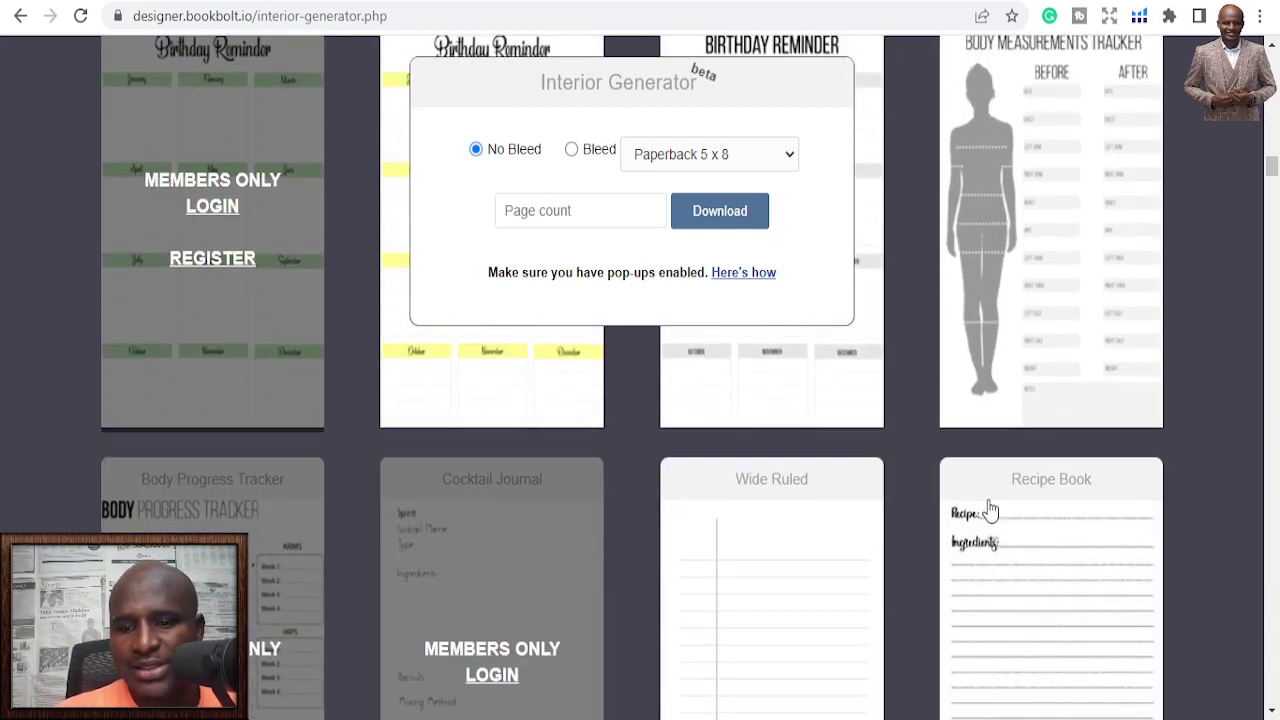
scroll(987, 503, down, 1)
scroll(743, 505, down, 3)
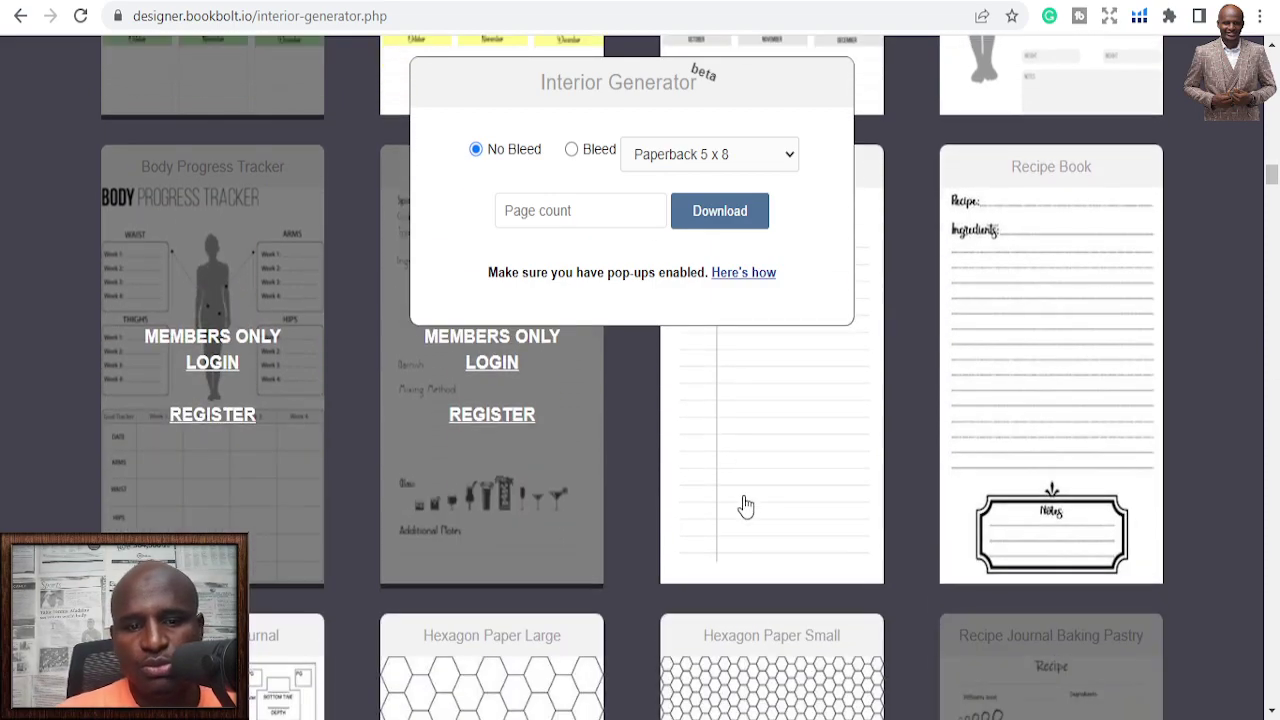
scroll(265, 603, down, 1)
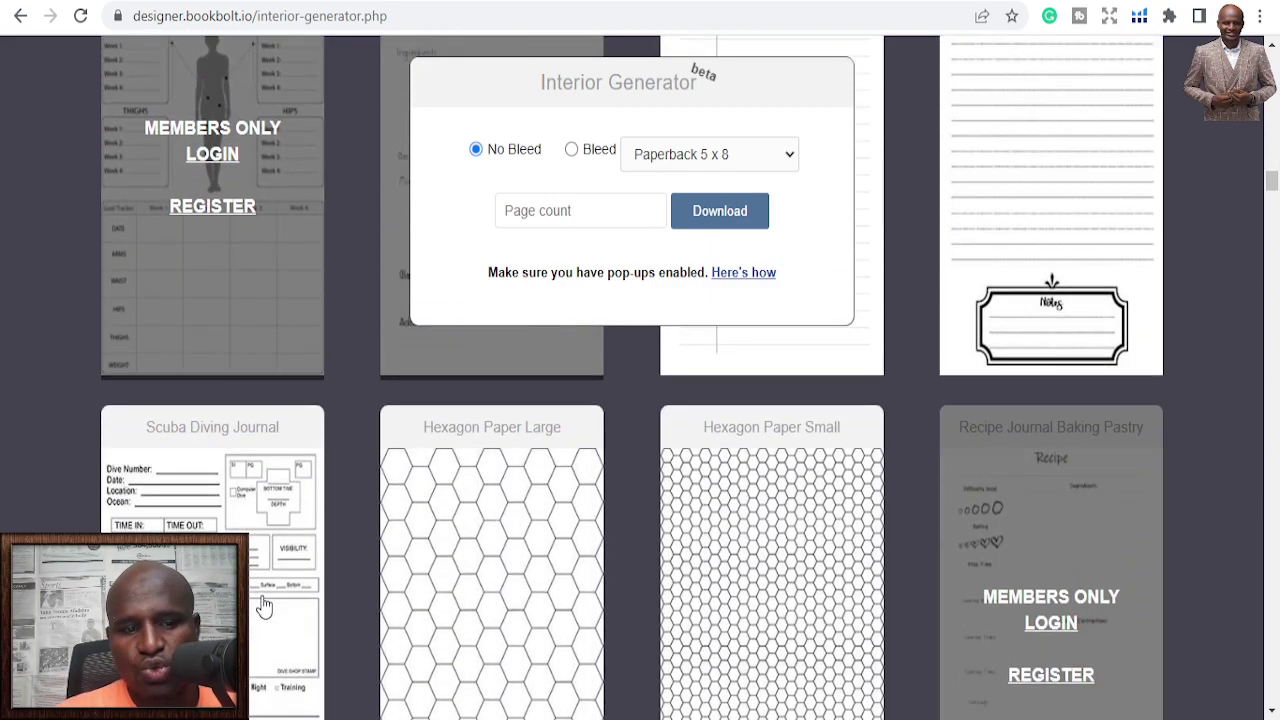
scroll(760, 540, down, 5)
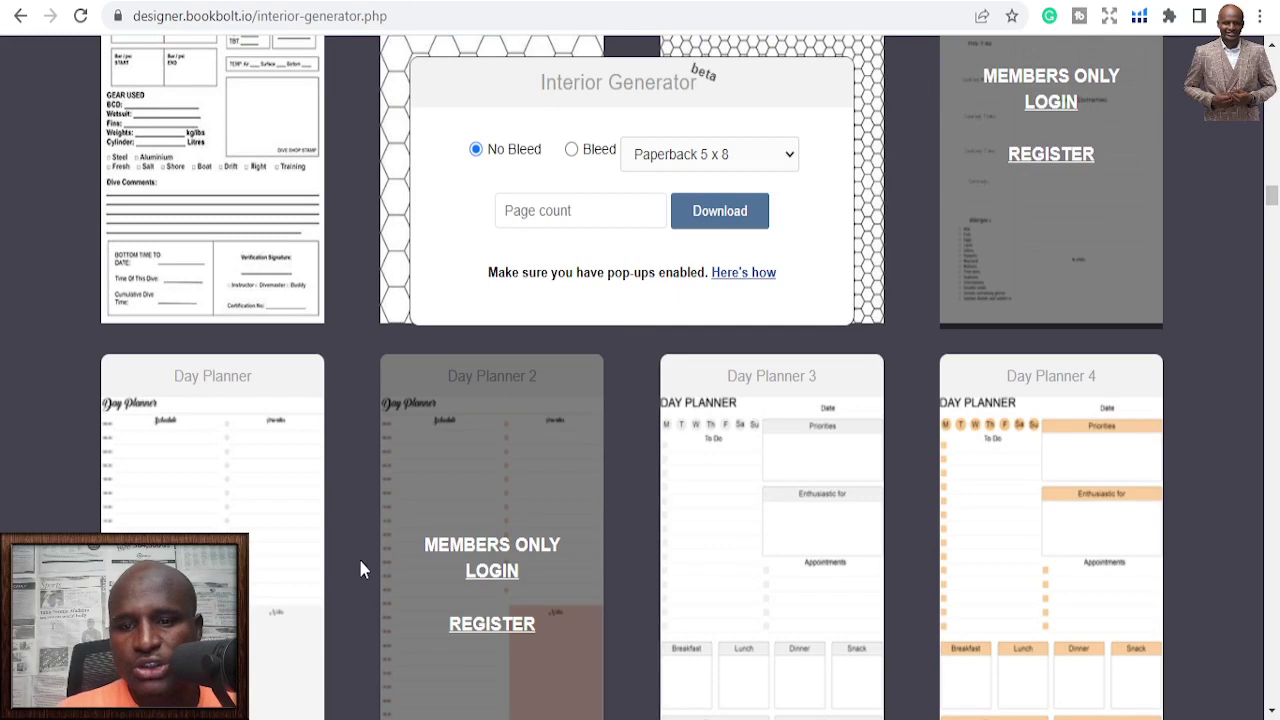
scroll(1010, 465, down, 4)
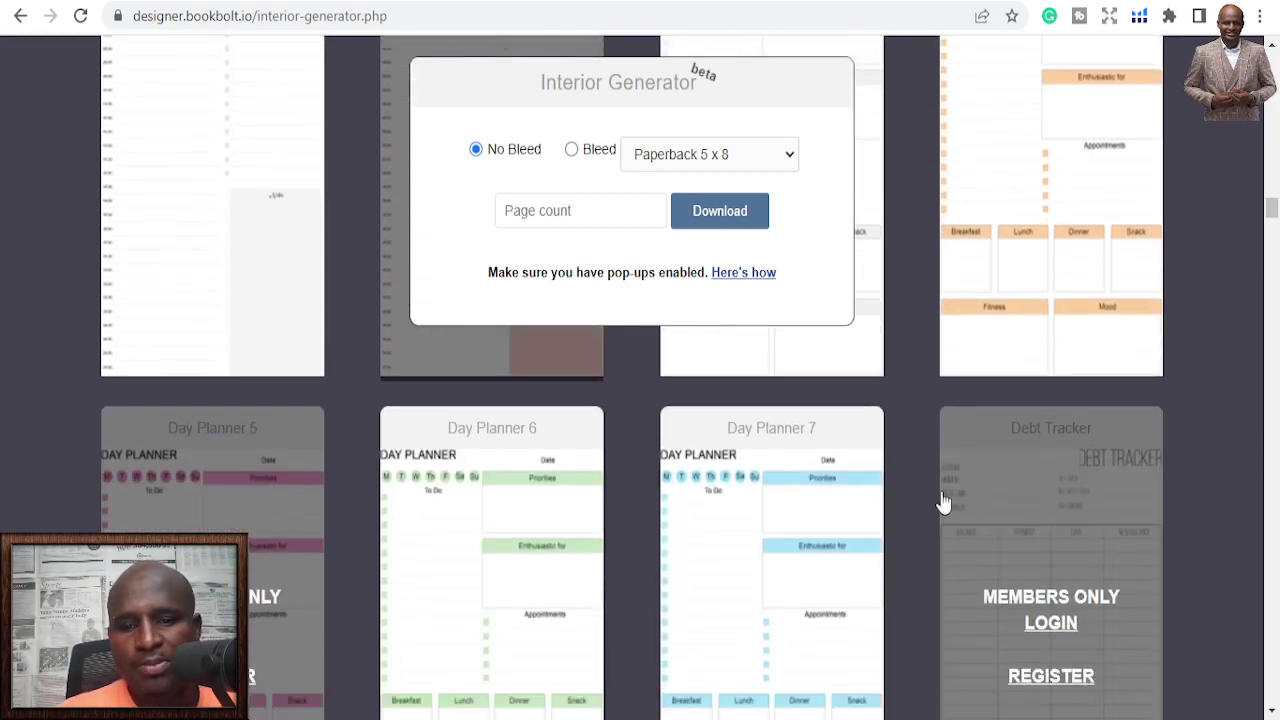
scroll(718, 541, down, 5)
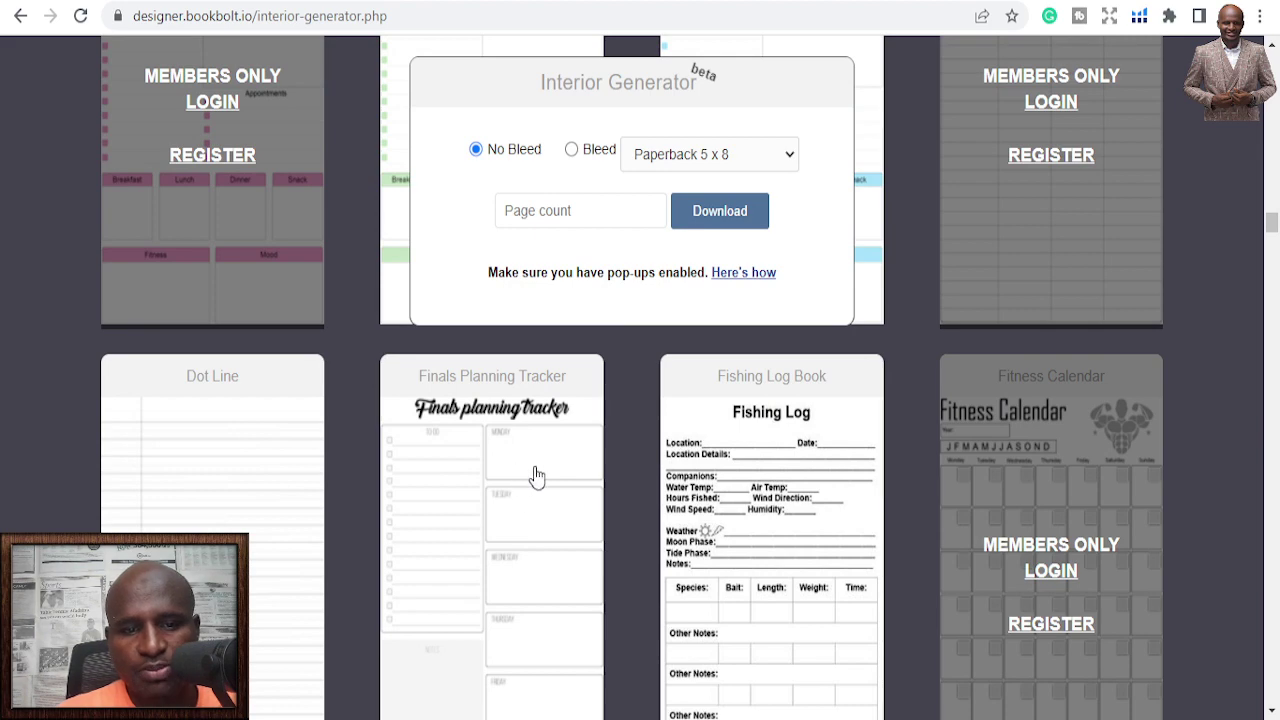
scroll(478, 512, down, 5)
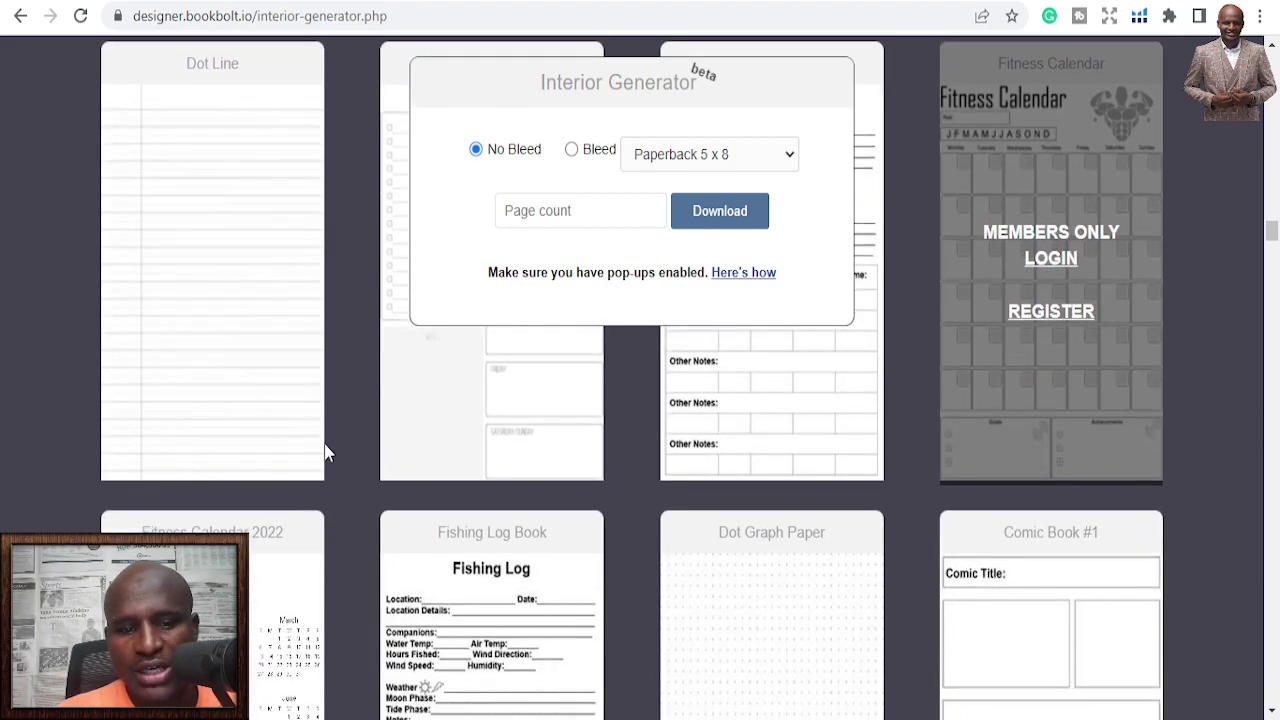
scroll(943, 510, down, 4)
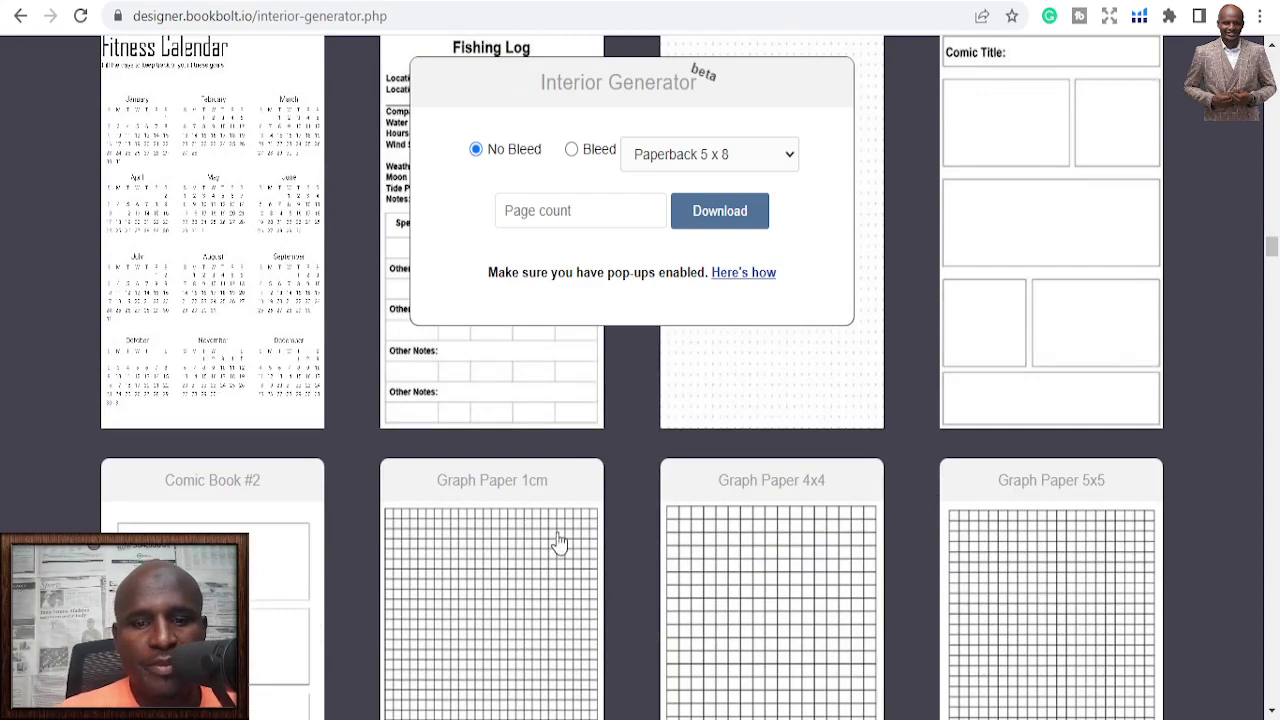
scroll(560, 543, down, 8)
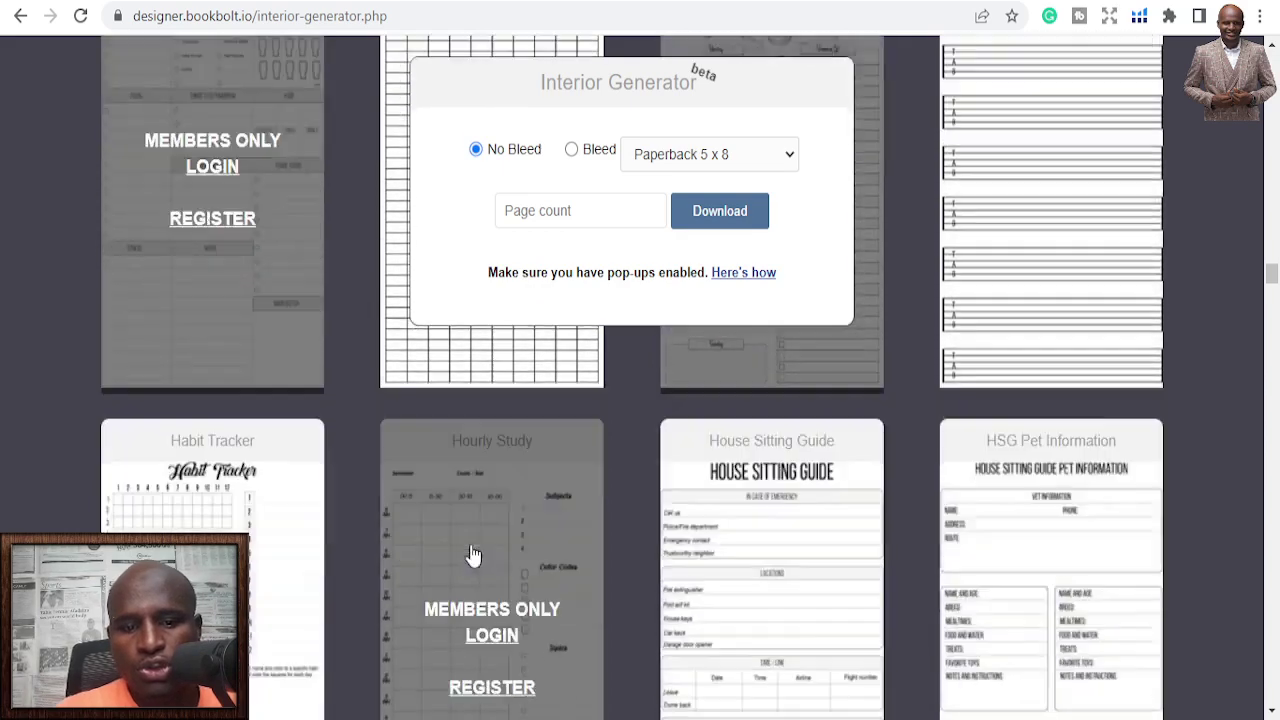
scroll(560, 525, down, 5)
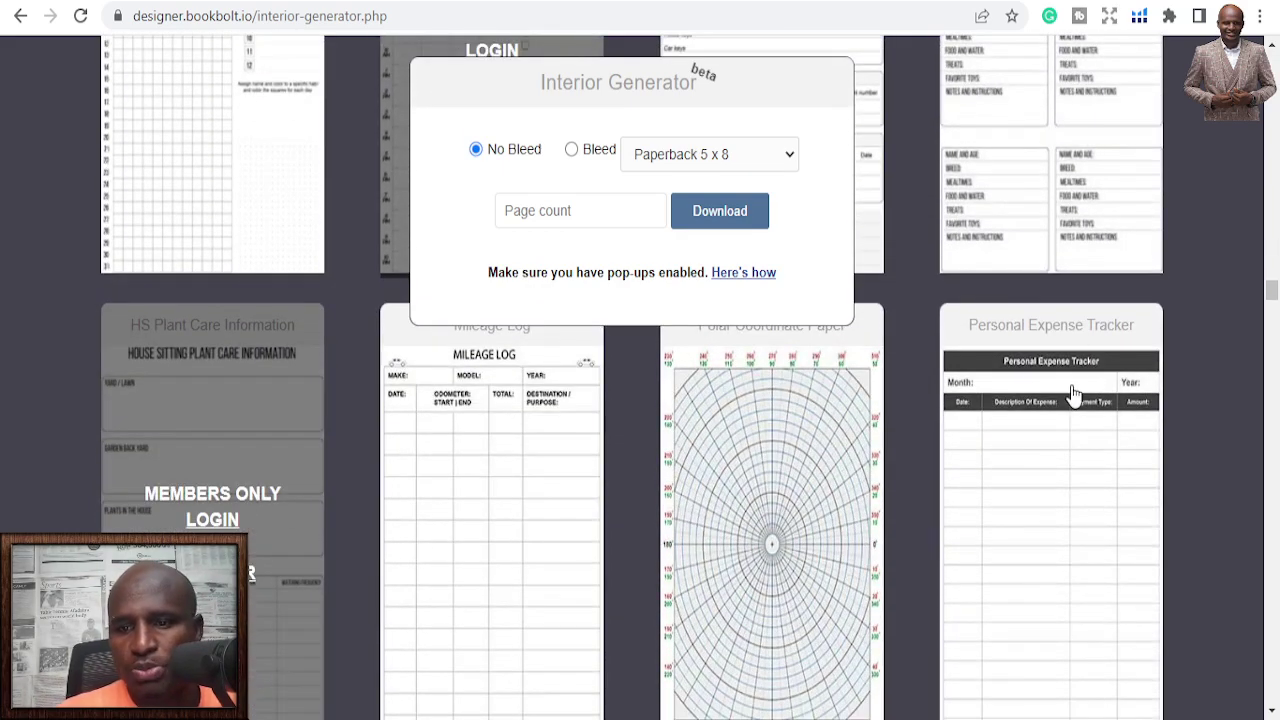
scroll(1073, 393, down, 5)
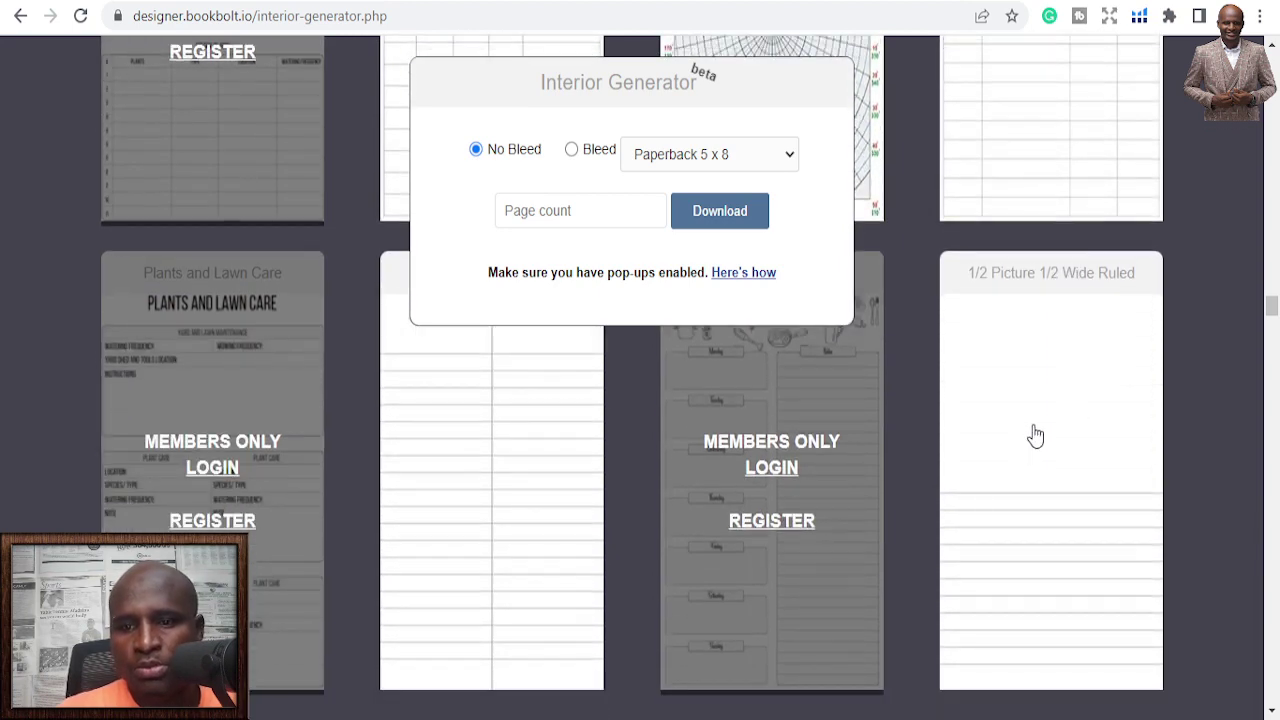
scroll(1035, 436, down, 5)
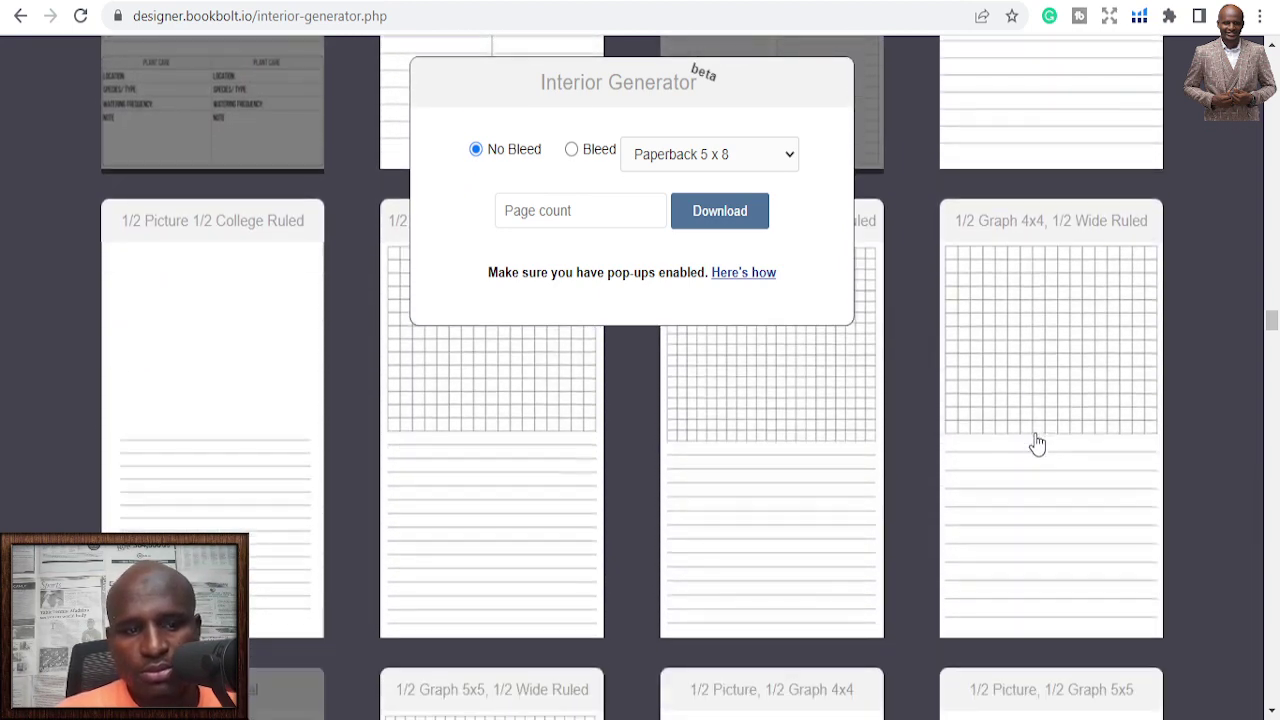
scroll(1037, 445, down, 7)
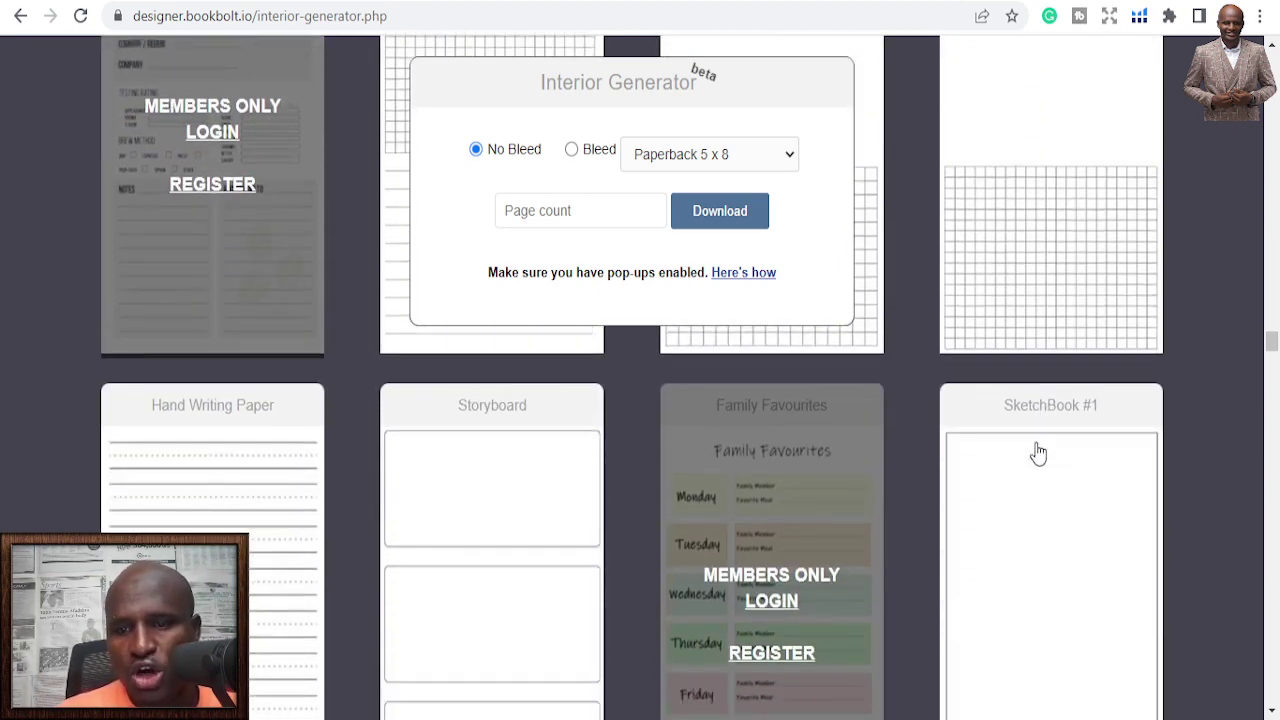
scroll(1000, 455, down, 2)
scroll(500, 450, up, 2)
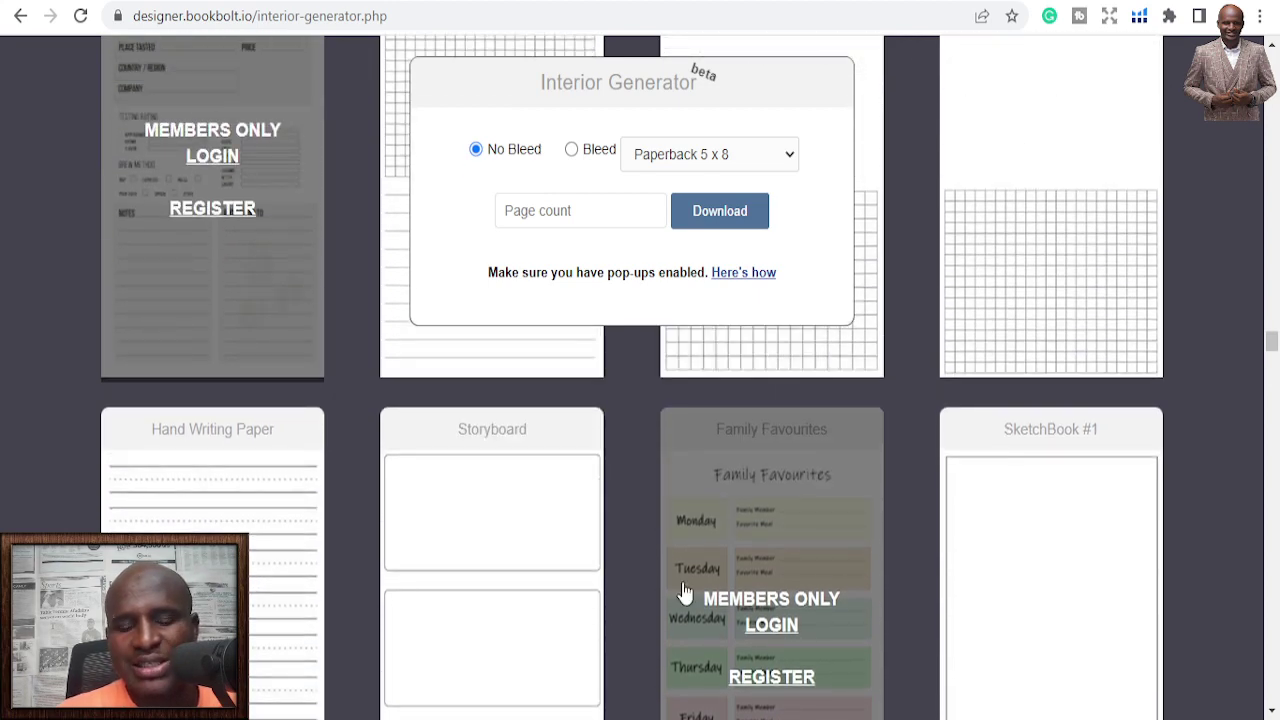
scroll(264, 560, down, 1)
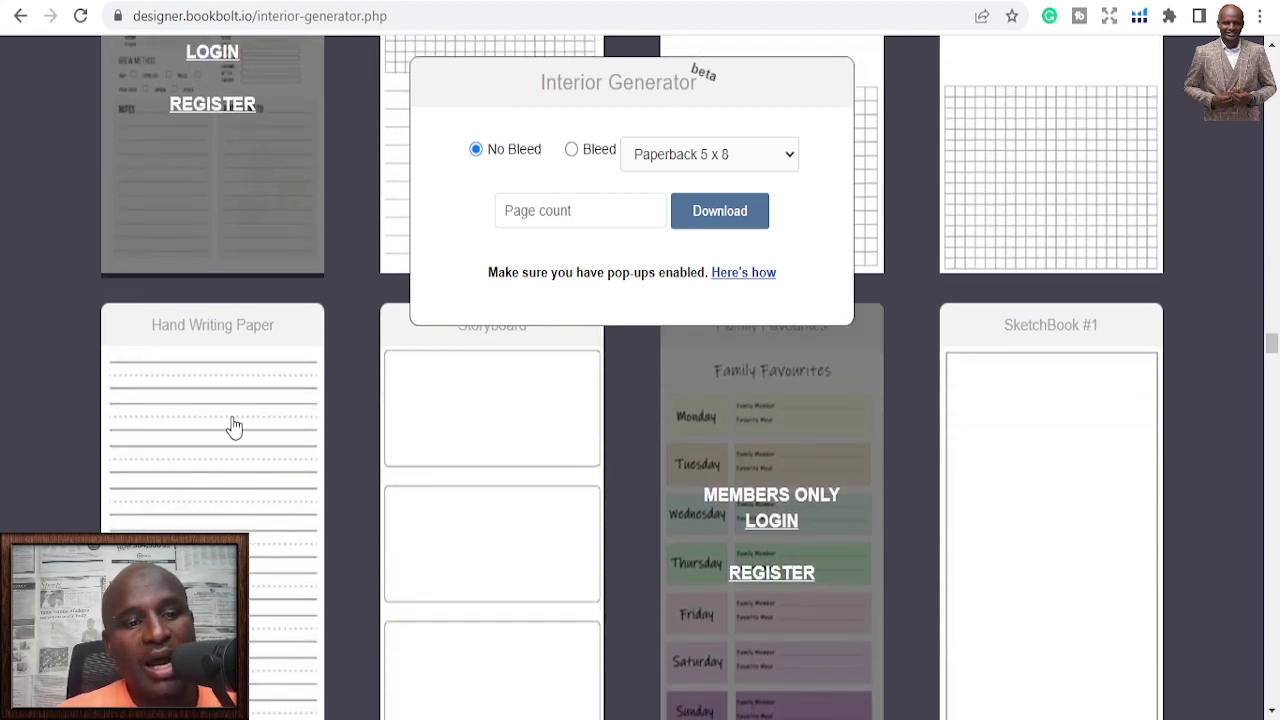
scroll(251, 457, down, 2)
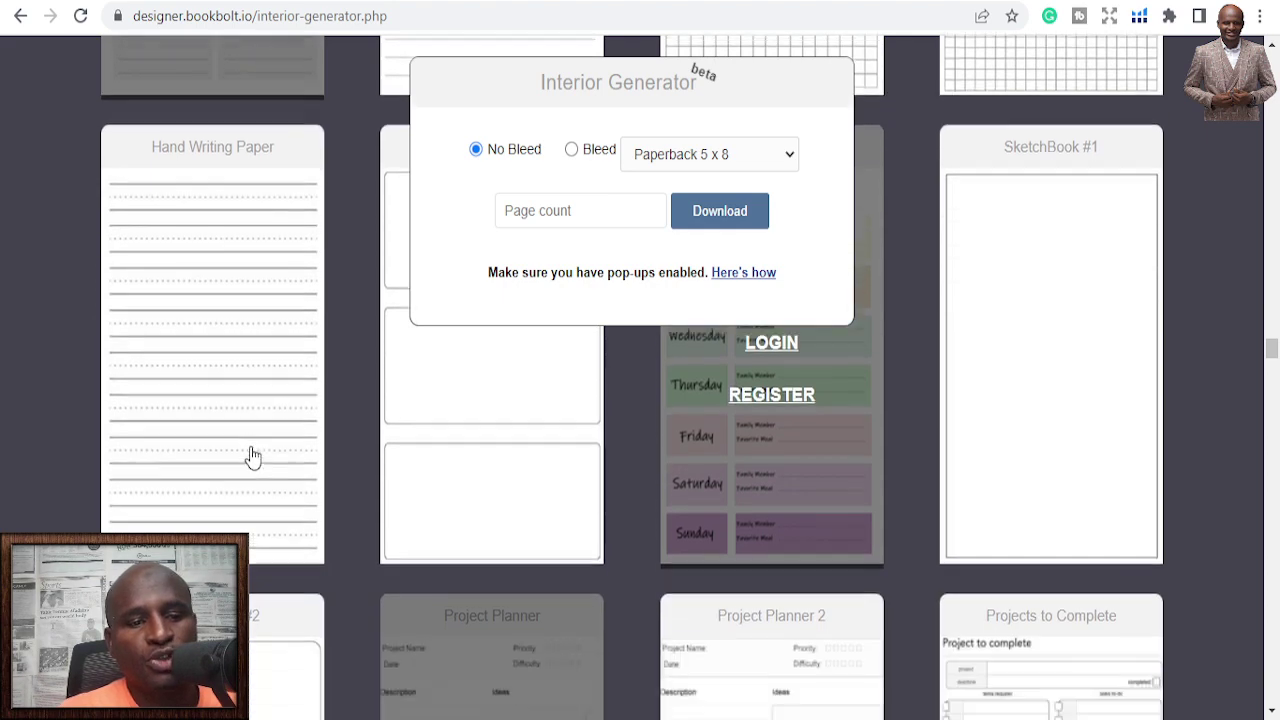
scroll(209, 300, down, 1)
scroll(220, 400, down, 2)
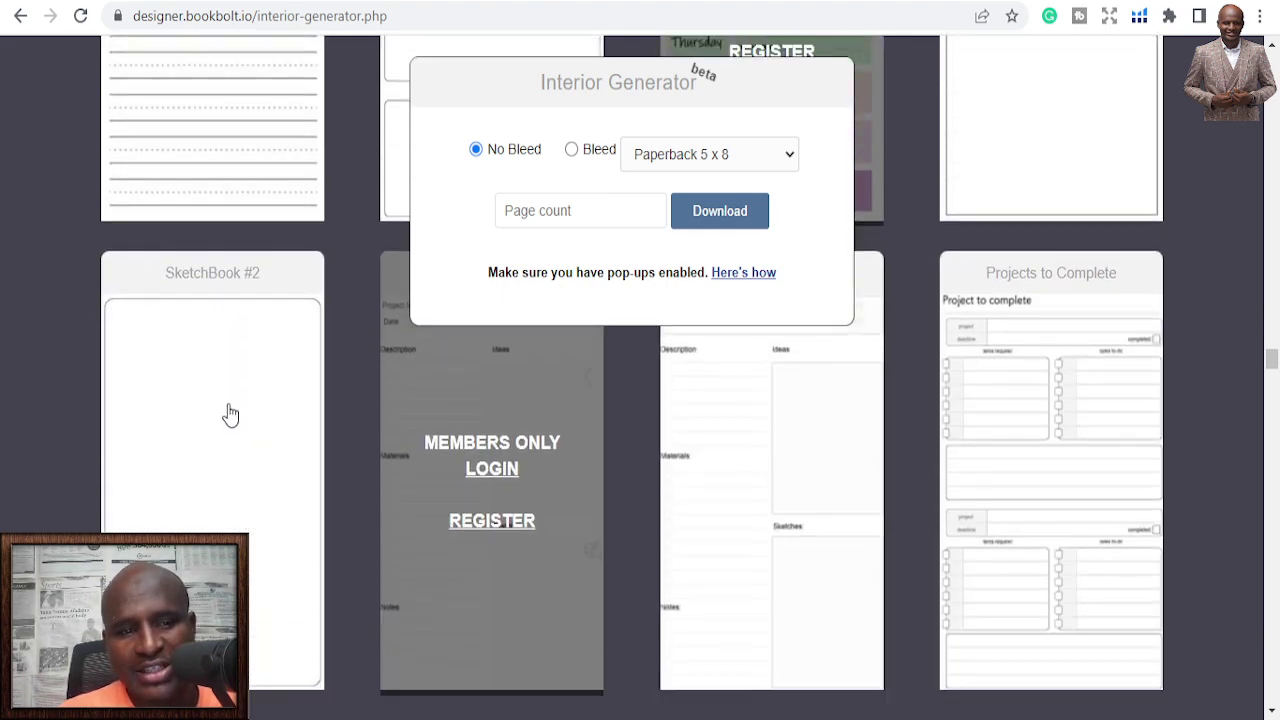
scroll(229, 416, down, 1)
scroll(229, 415, up, 2)
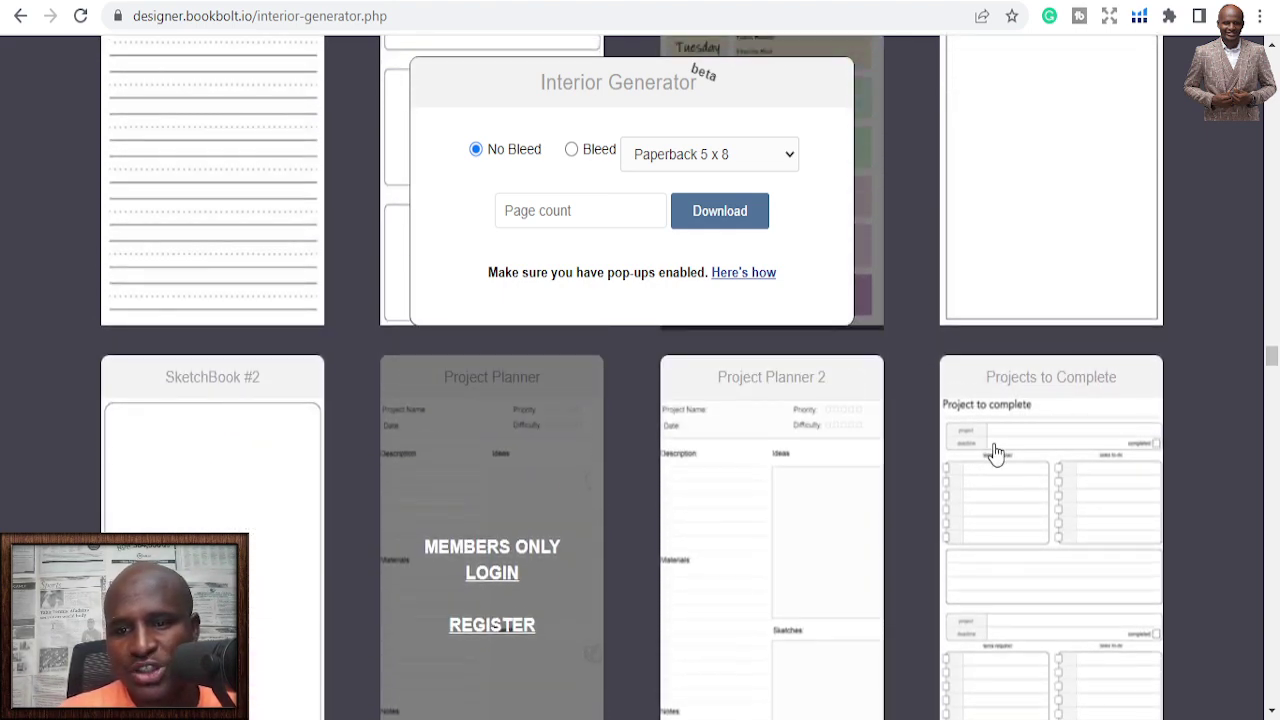
scroll(1010, 465, down, 4)
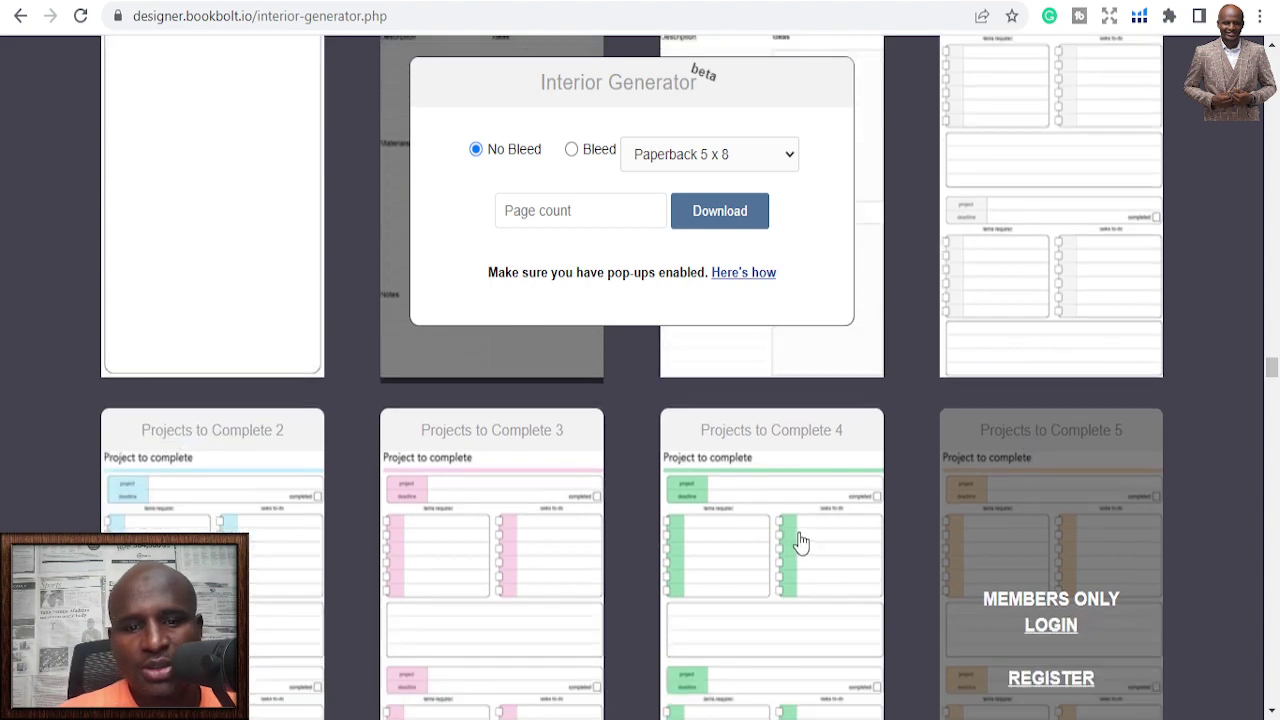
scroll(545, 572, down, 3)
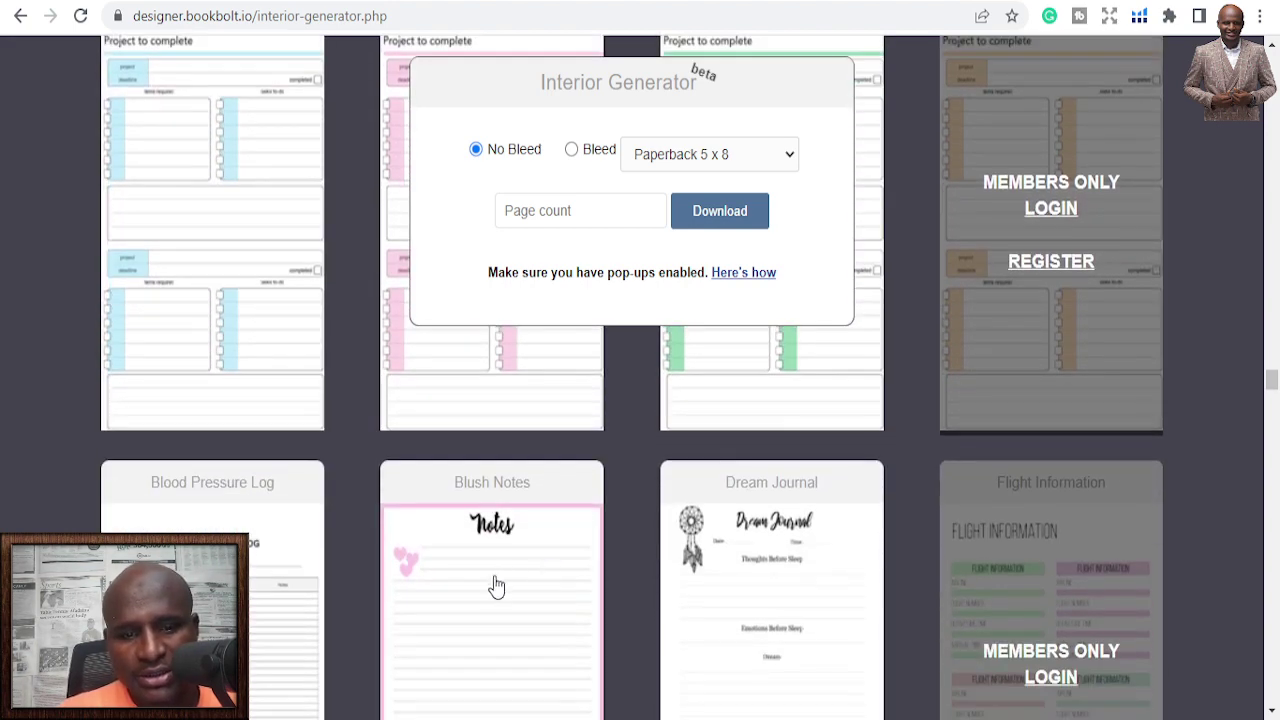
scroll(499, 583, down, 1)
scroll(818, 455, down, 1)
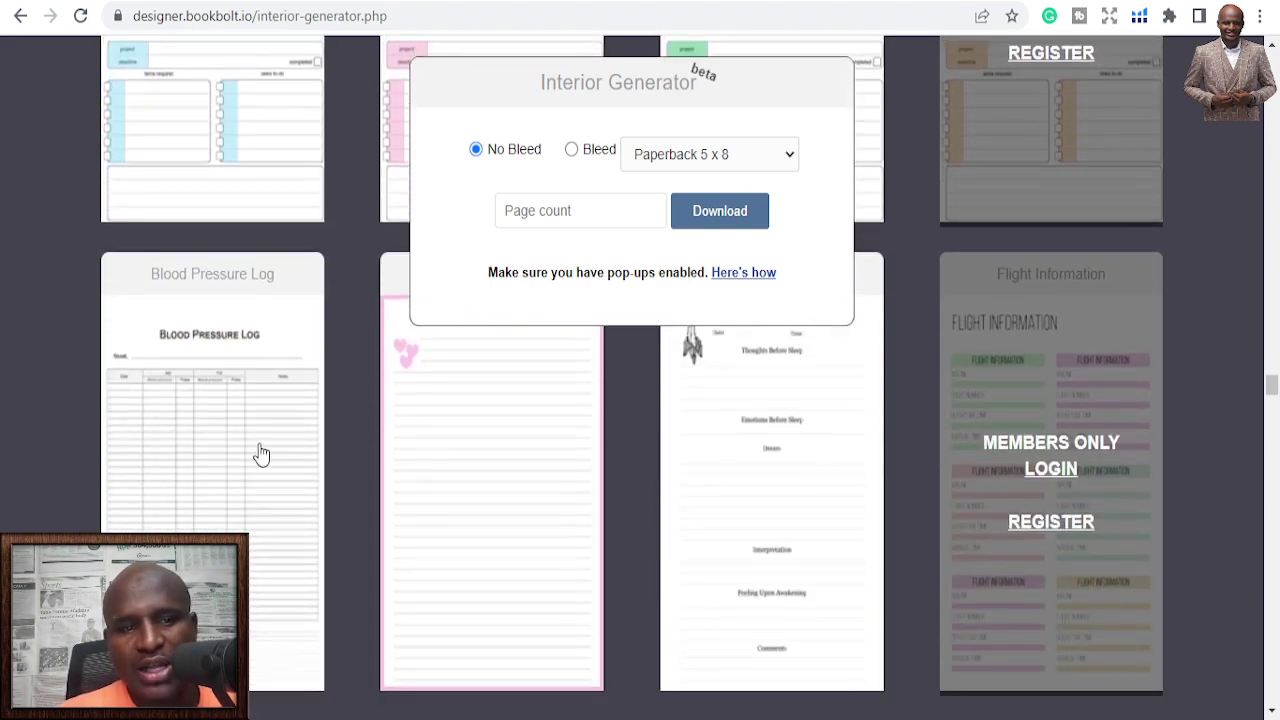
scroll(266, 437, down, 3)
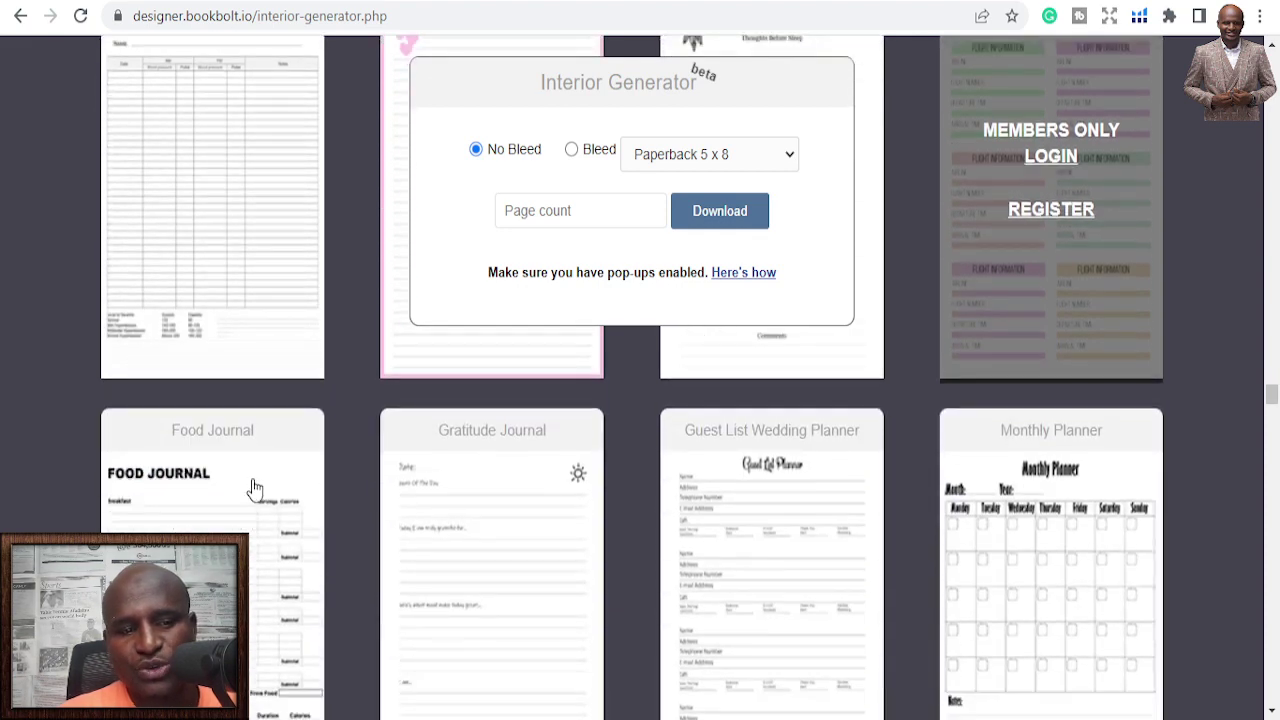
scroll(505, 500, down, 1)
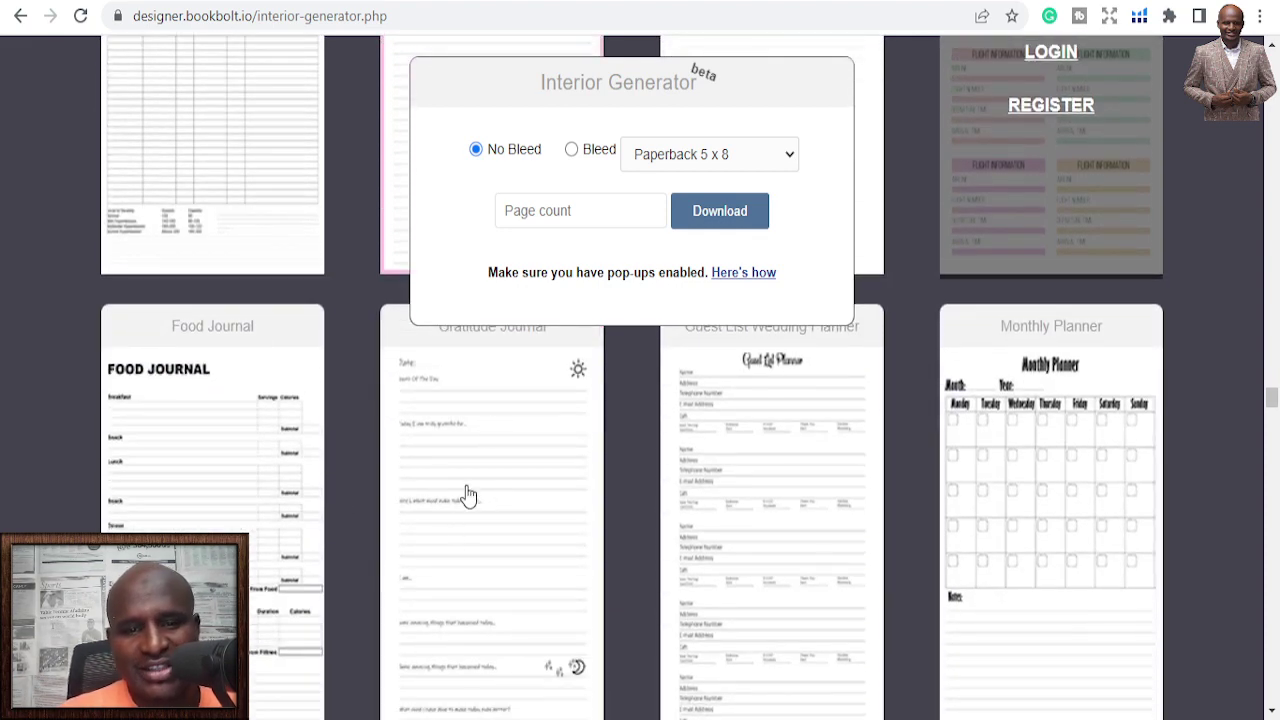
scroll(508, 532, up, 1)
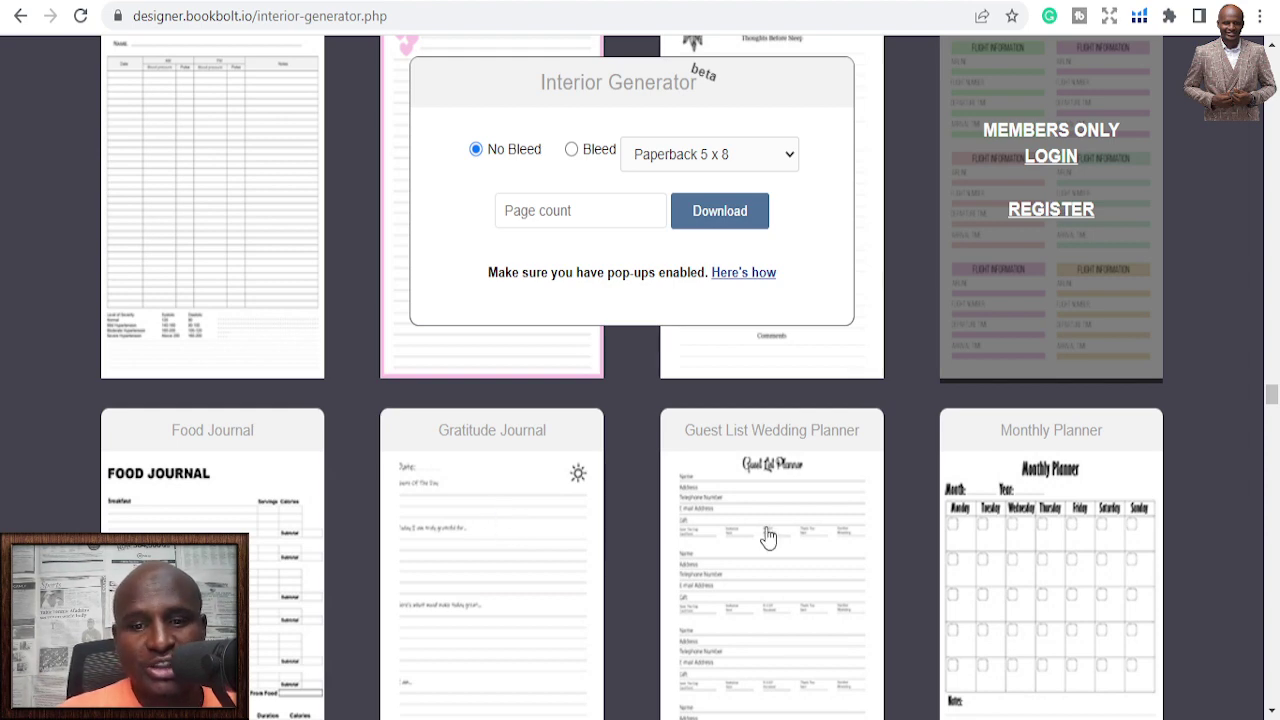
scroll(766, 535, down, 4)
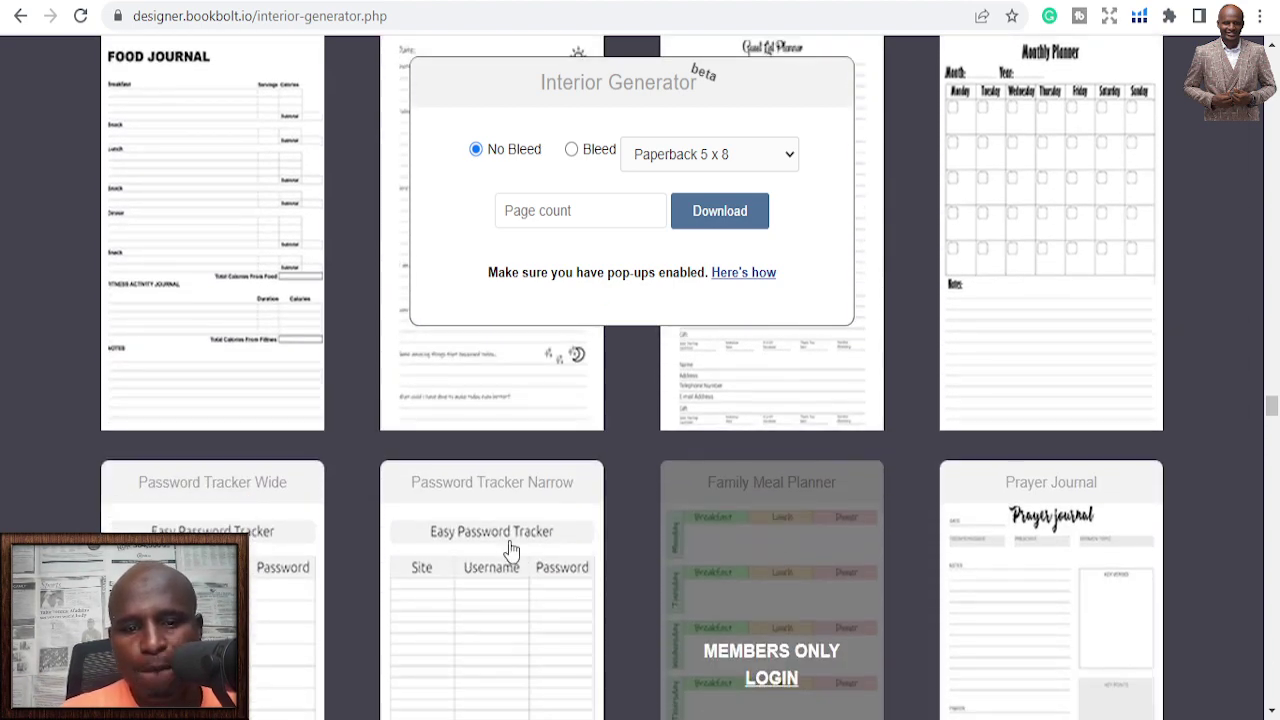
scroll(480, 565, down, 5)
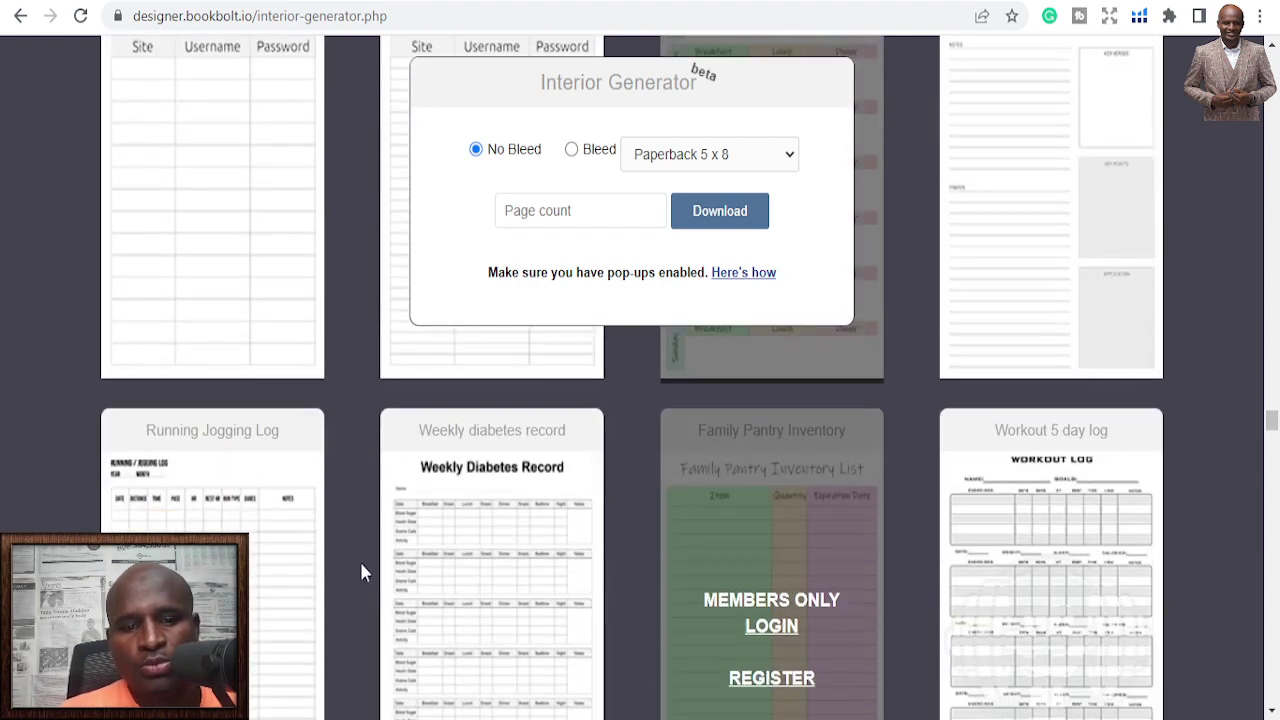
scroll(480, 550, down, 5)
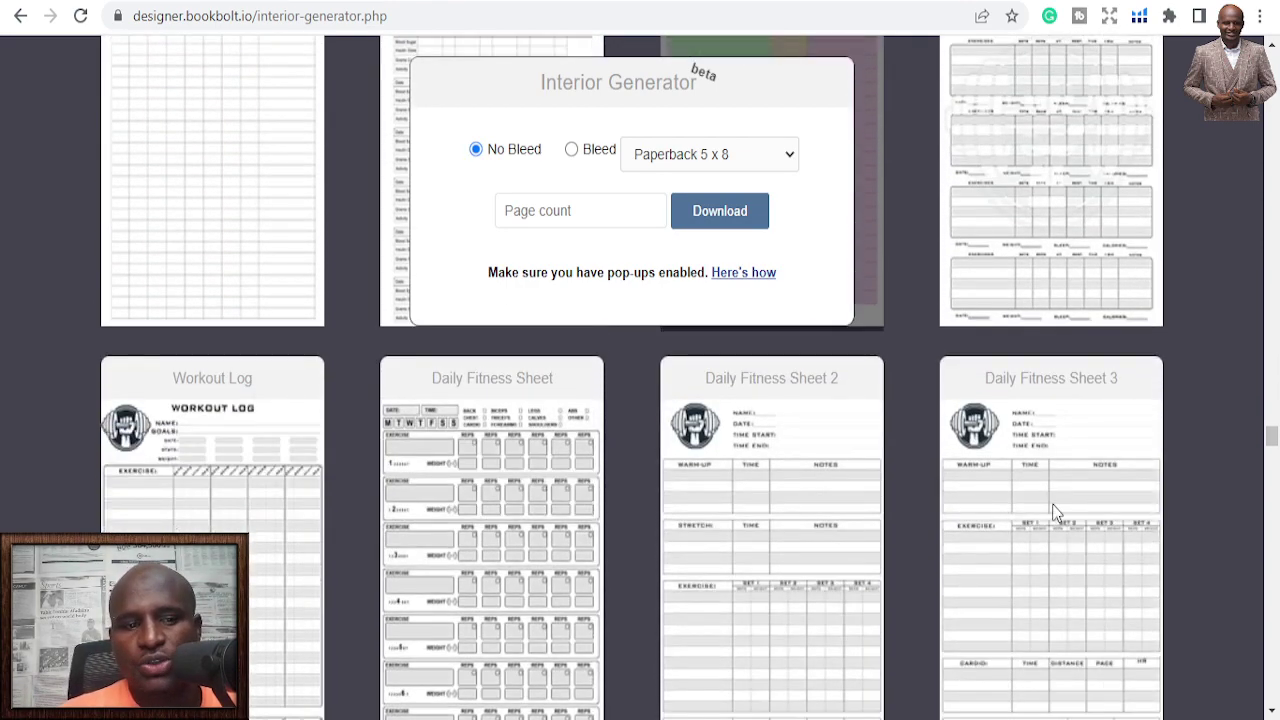
scroll(1051, 514, down, 5)
scroll(573, 553, up, 1)
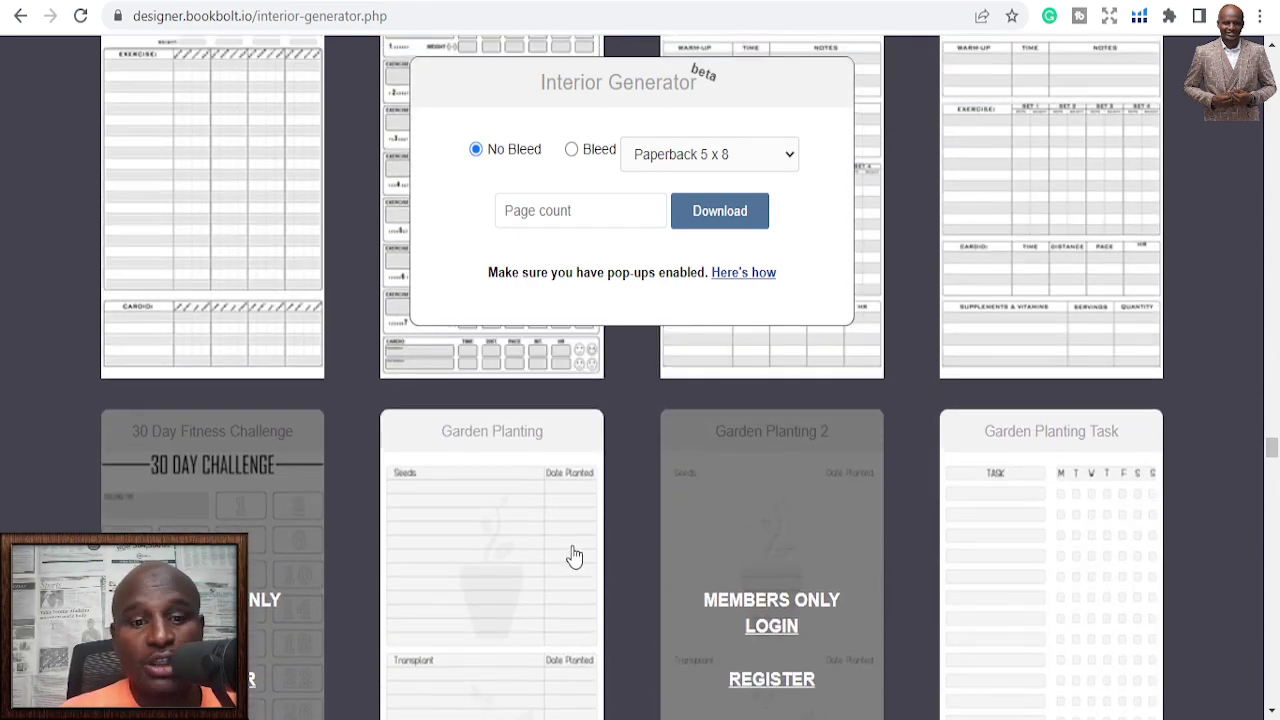
scroll(578, 556, down, 5)
scroll(730, 507, down, 5)
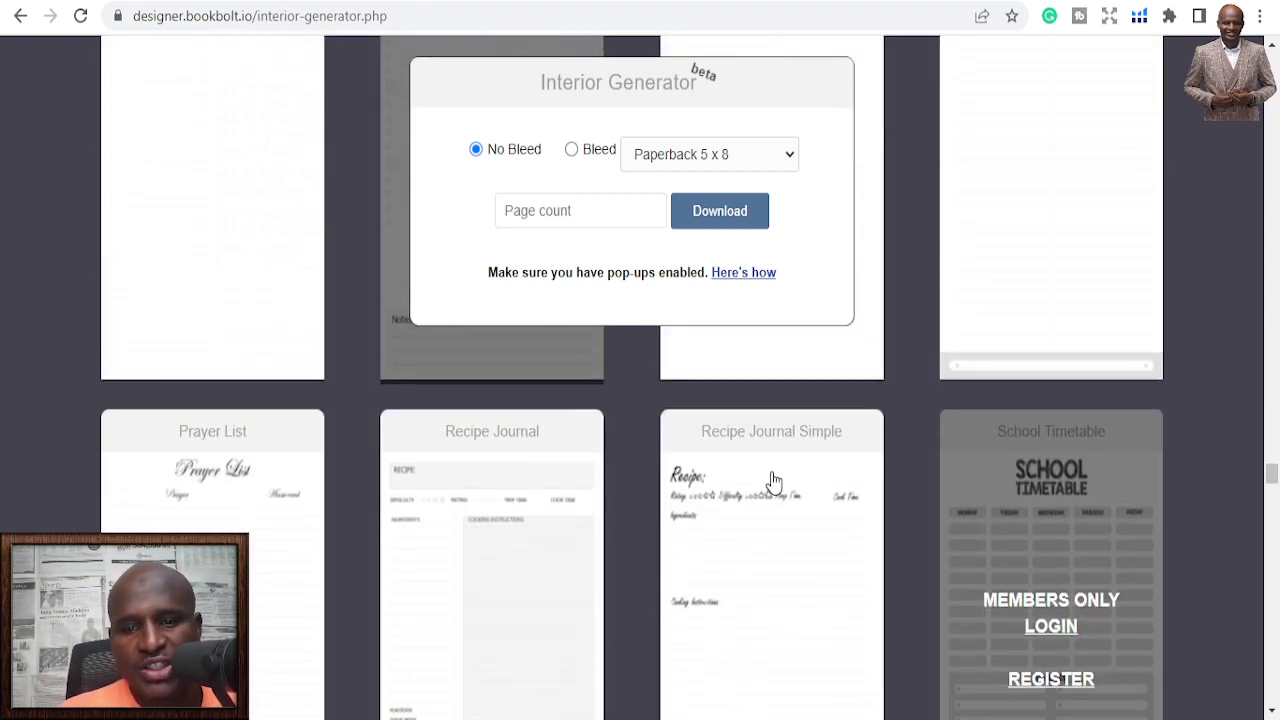
scroll(815, 503, down, 7)
scroll(818, 503, down, 18)
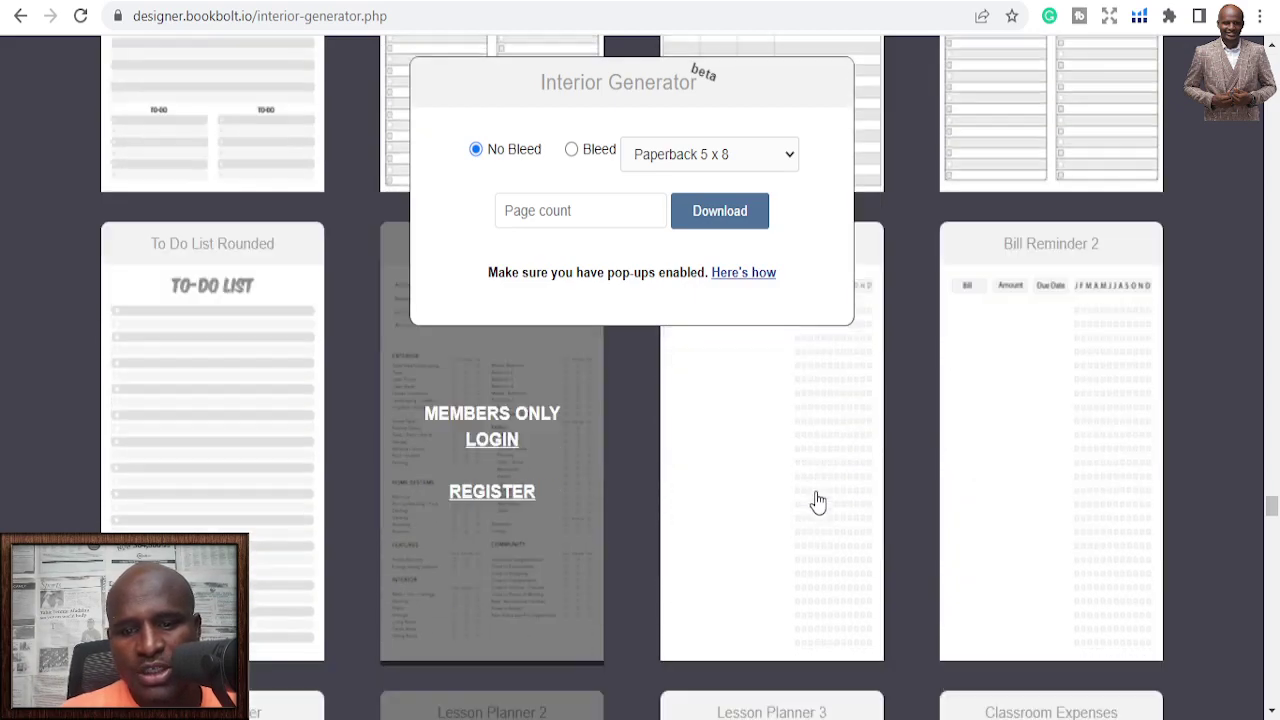
scroll(818, 494, down, 11)
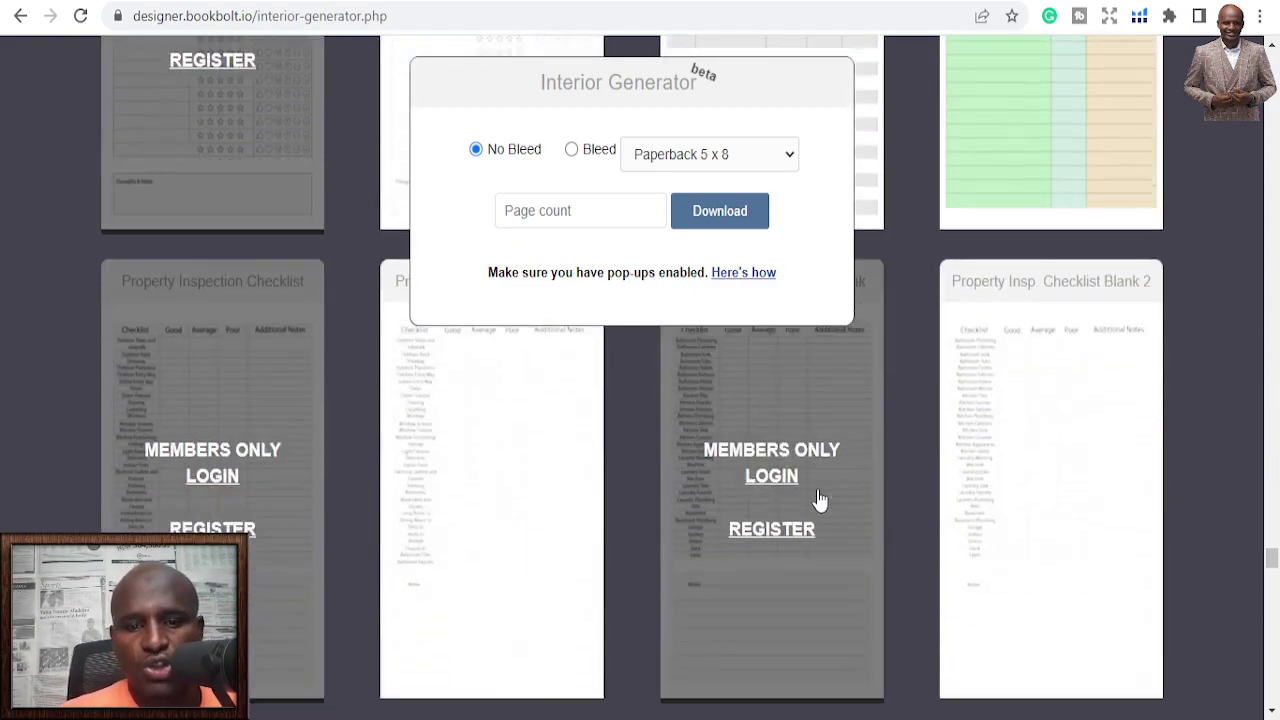
scroll(818, 490, up, 5)
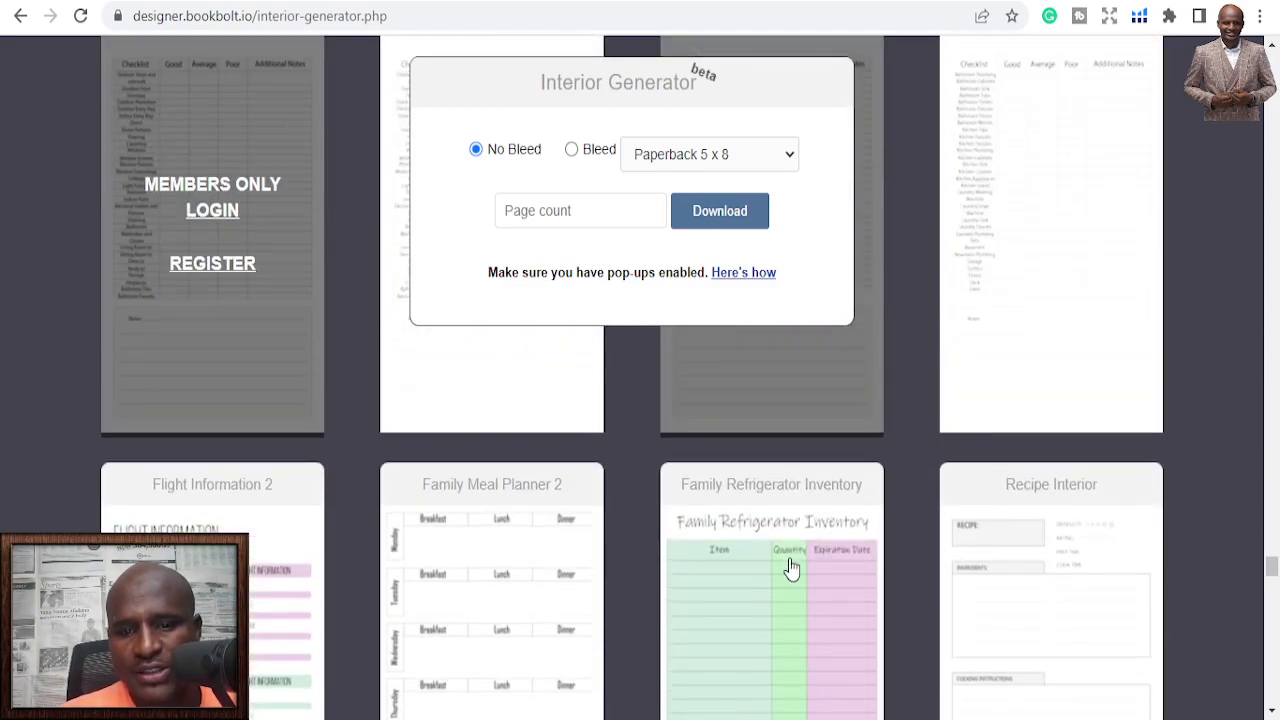
scroll(1070, 500, down, 2)
scroll(1060, 510, down, 4)
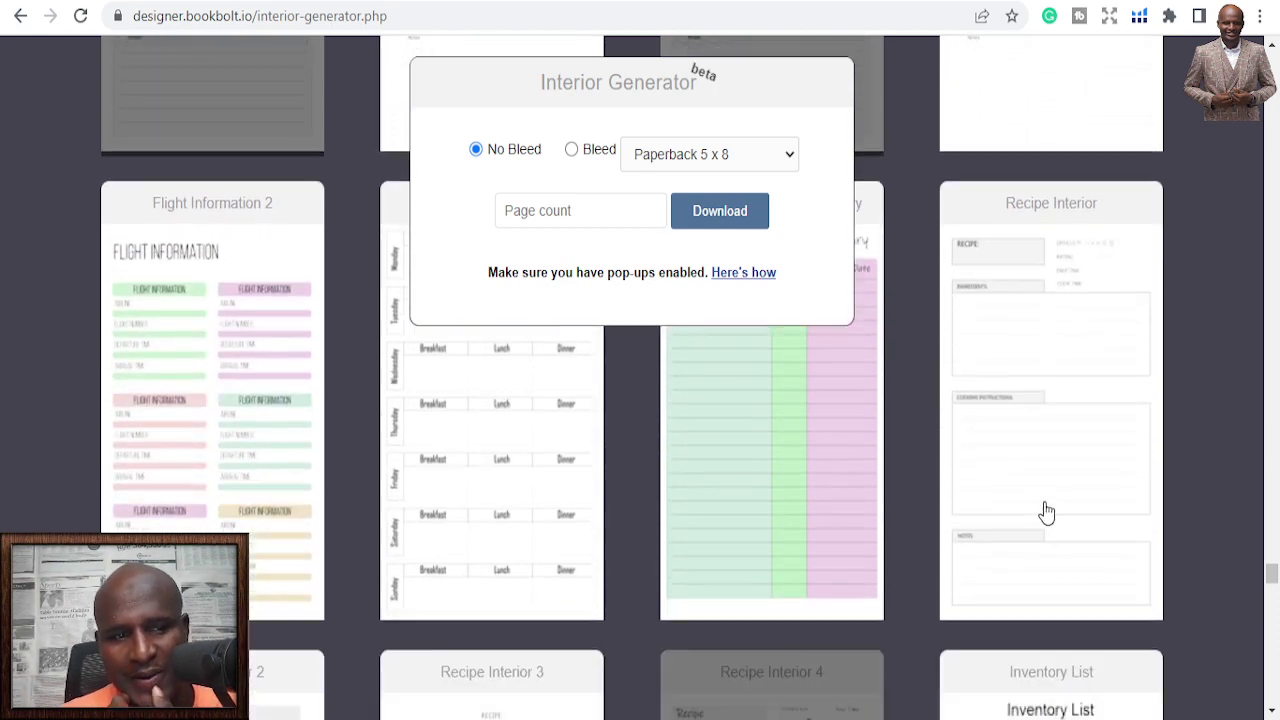
scroll(925, 570, down, 7)
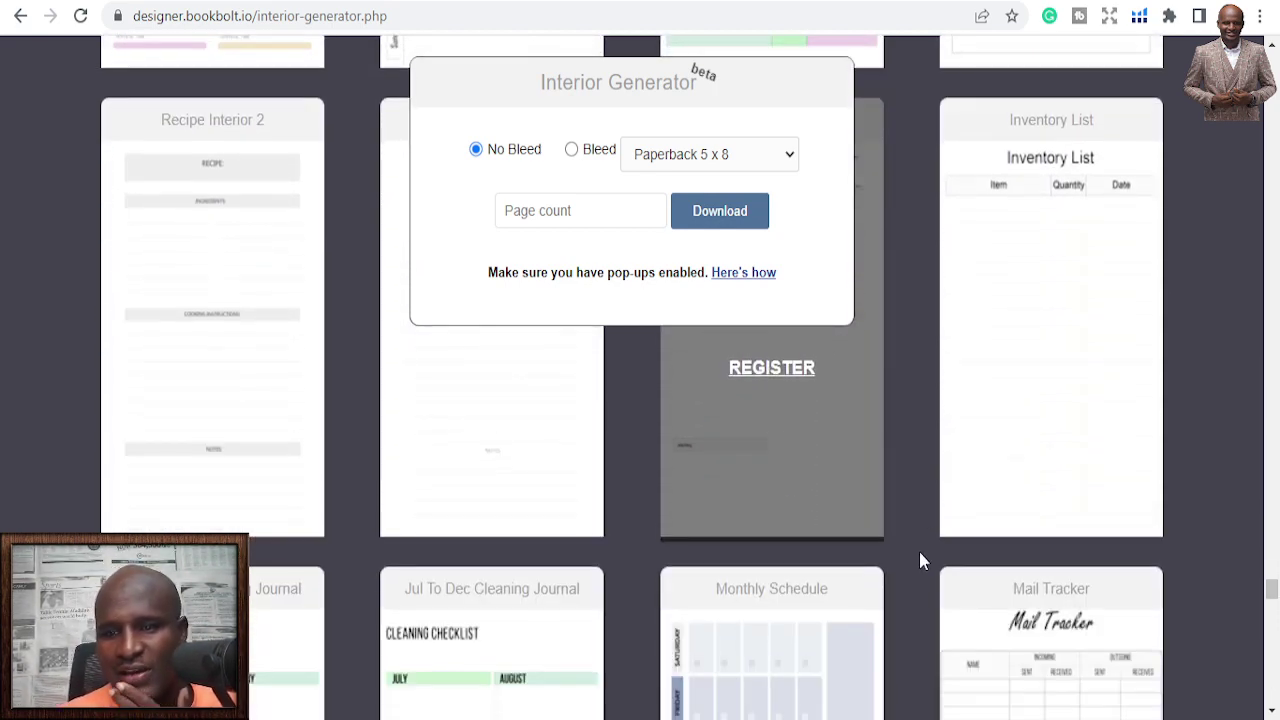
scroll(1024, 511, down, 8)
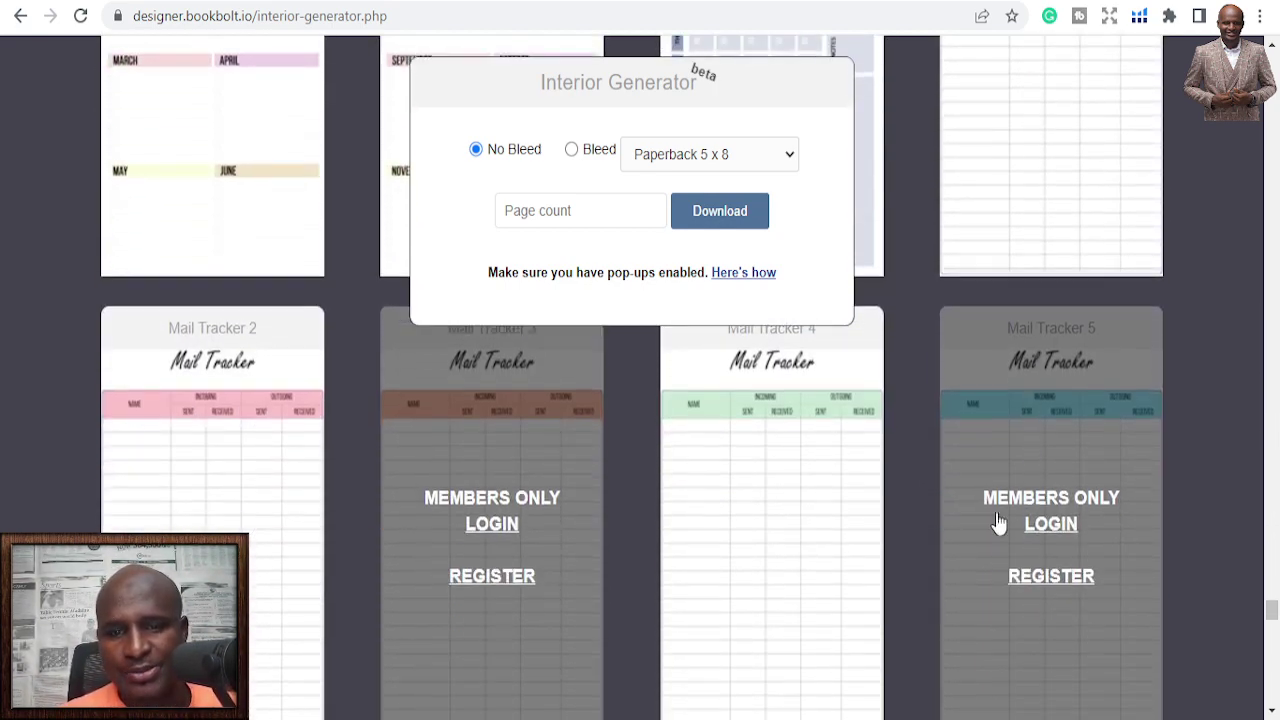
scroll(849, 541, down, 16)
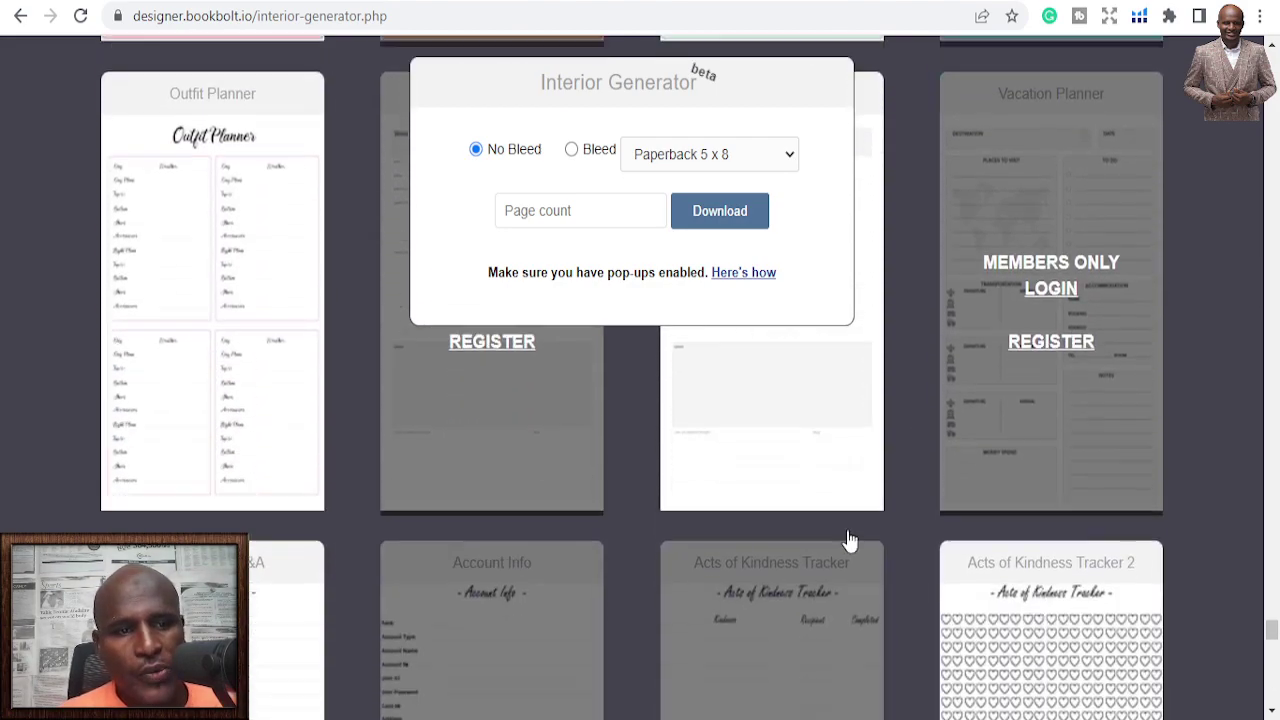
scroll(856, 545, down, 15)
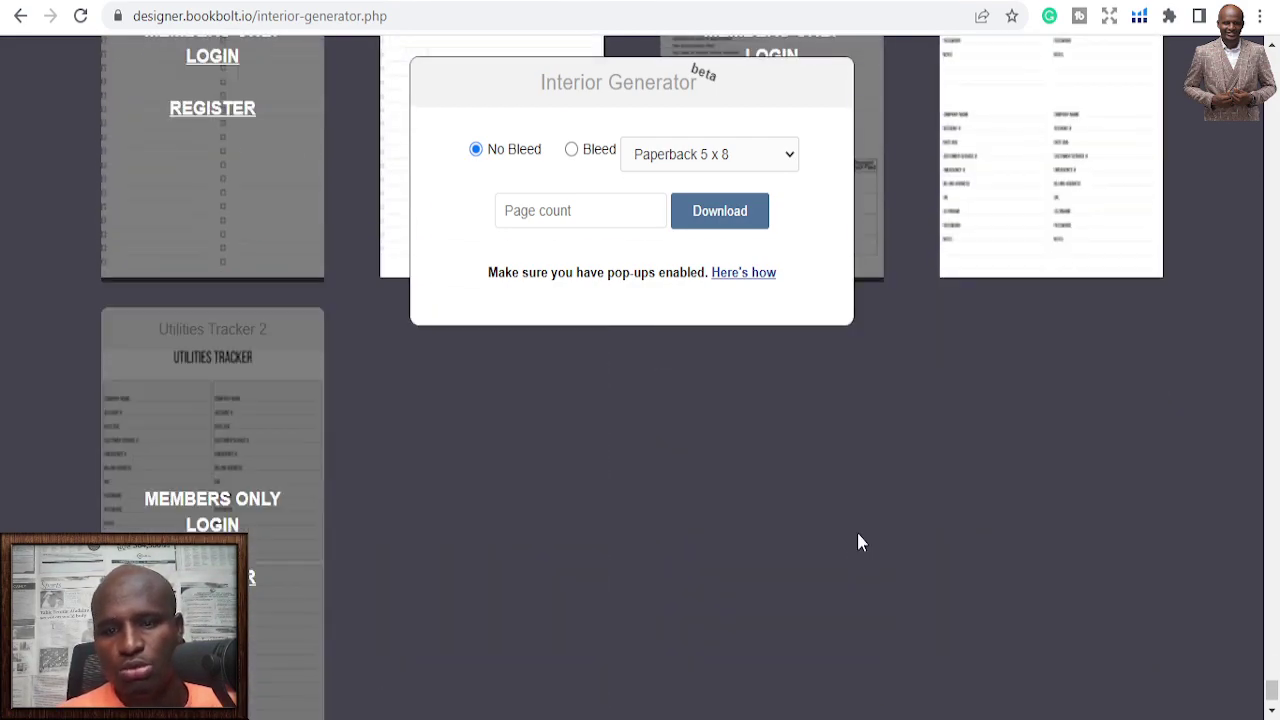
scroll(856, 541, up, 5)
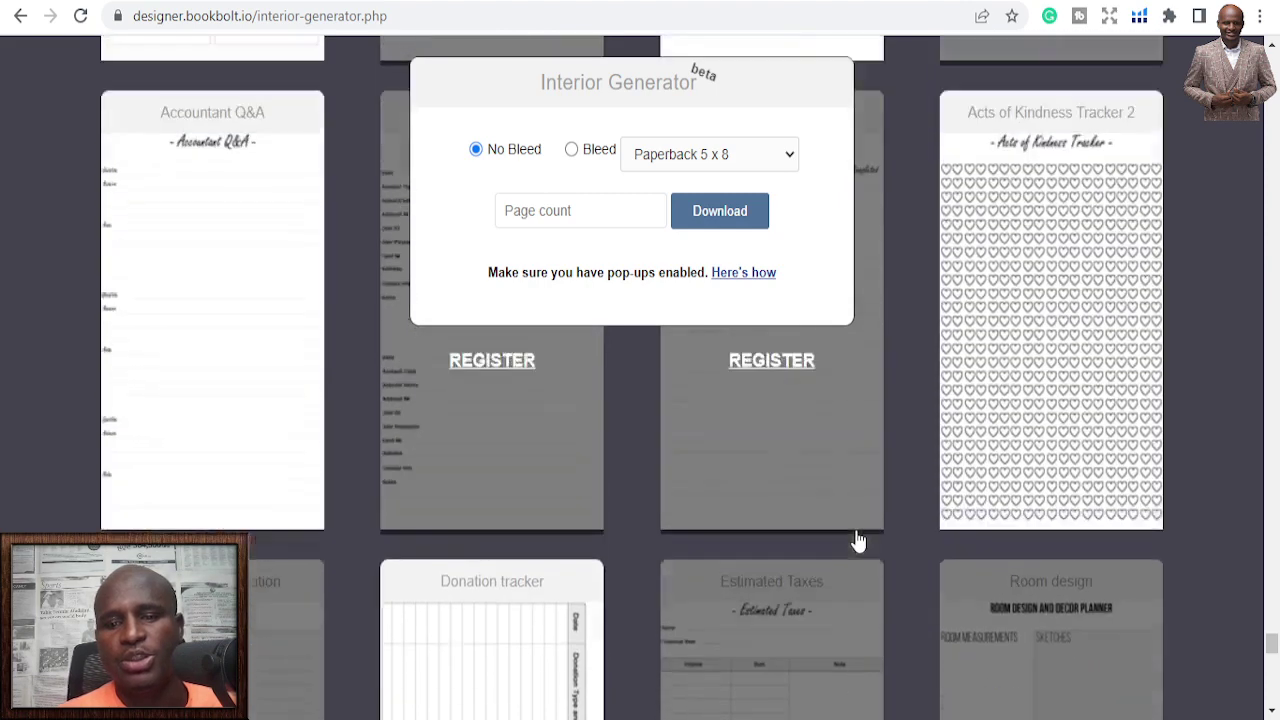
scroll(854, 540, down, 3)
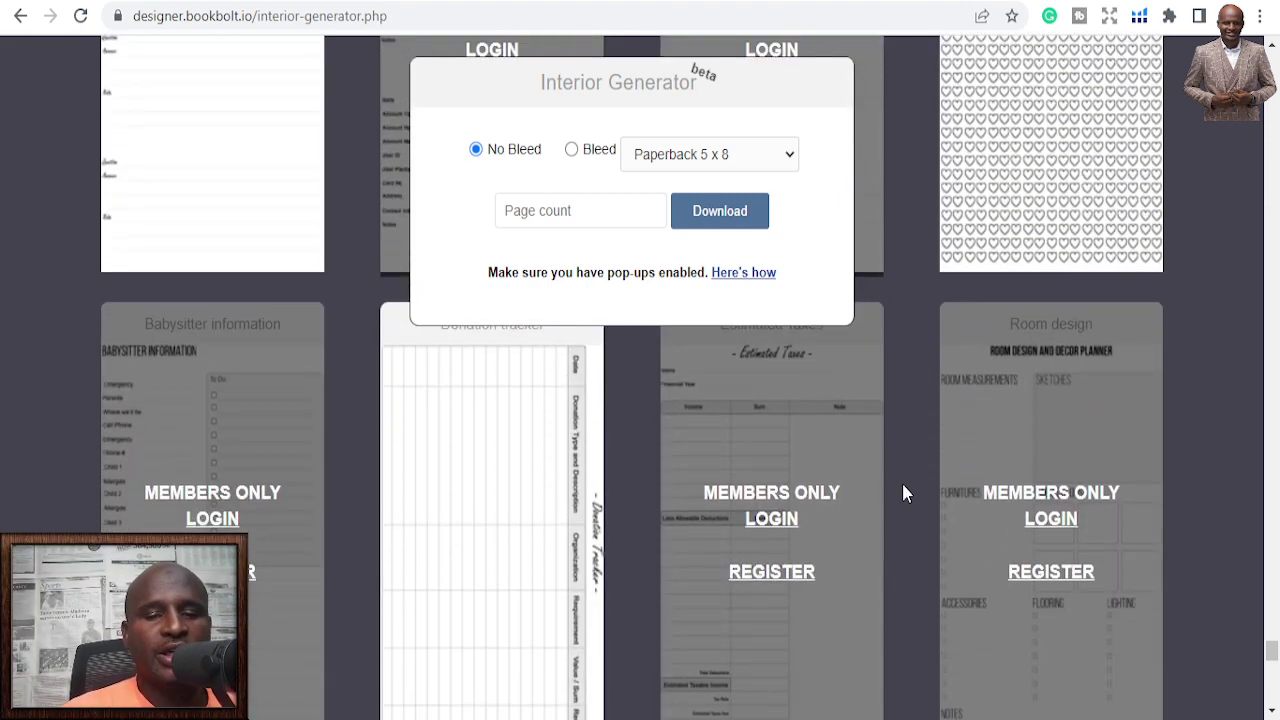
scroll(910, 470, up, 10)
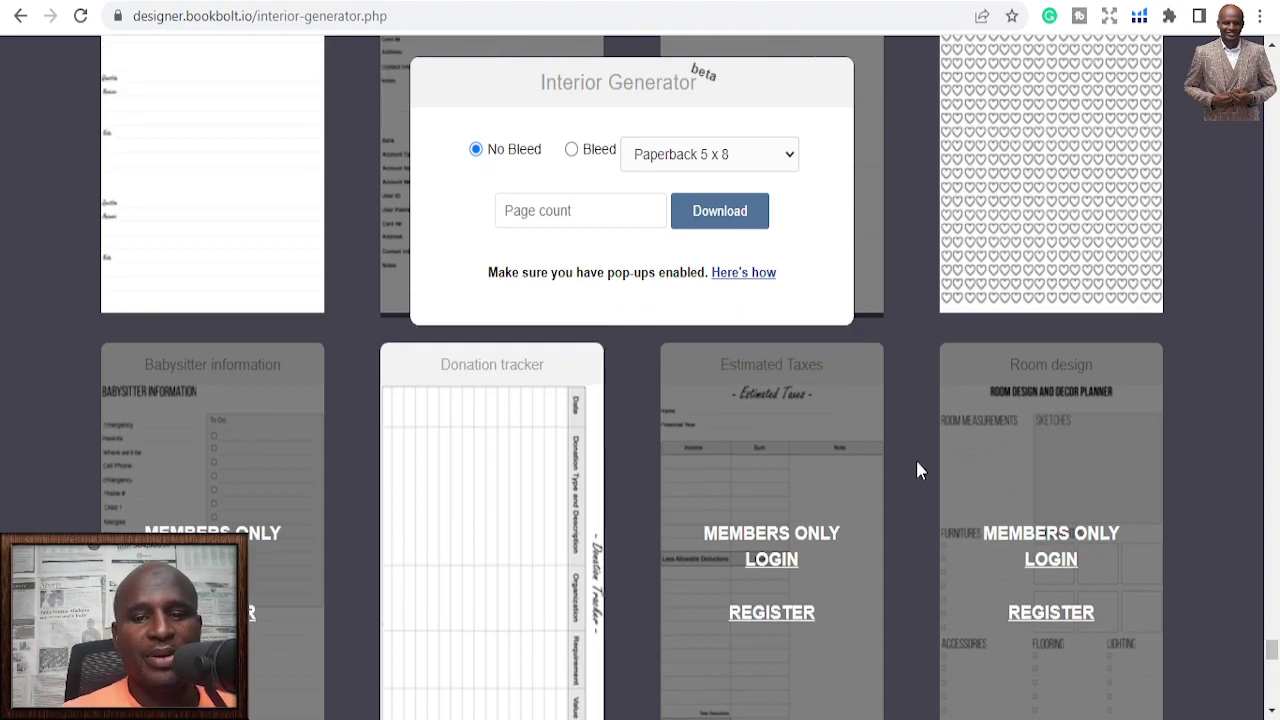
scroll(932, 507, up, 15)
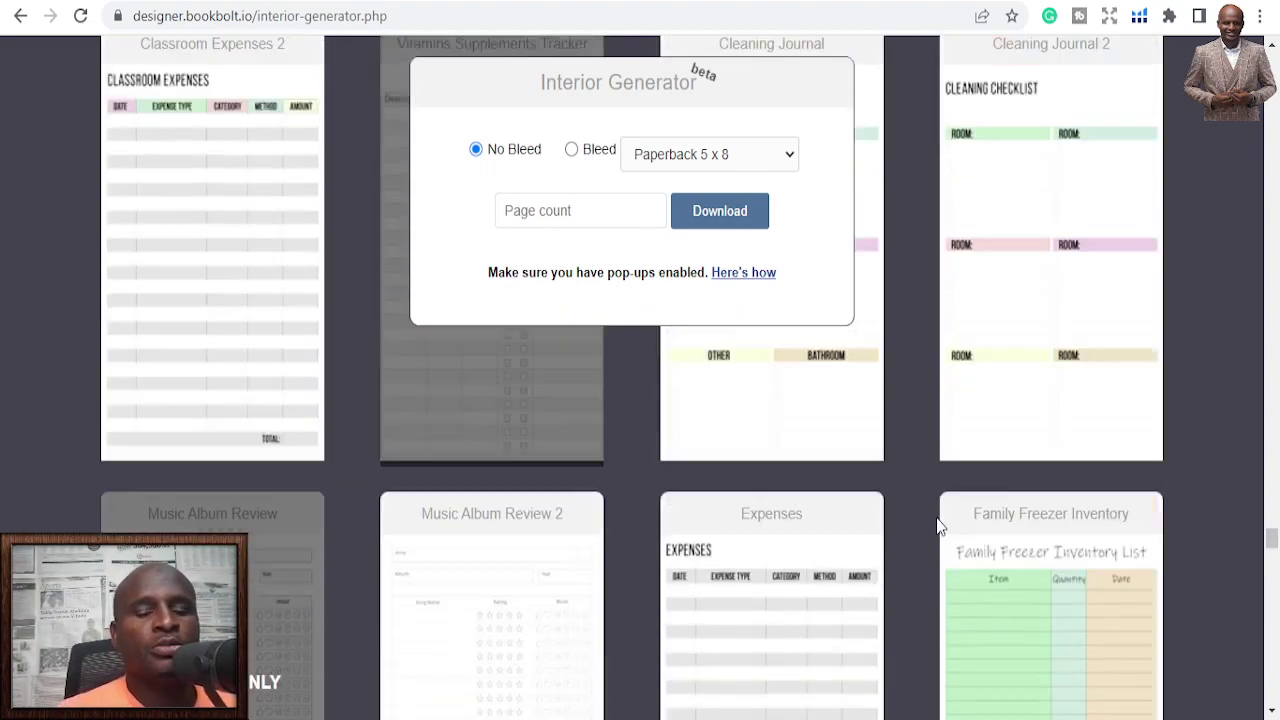
scroll(937, 550, up, 10)
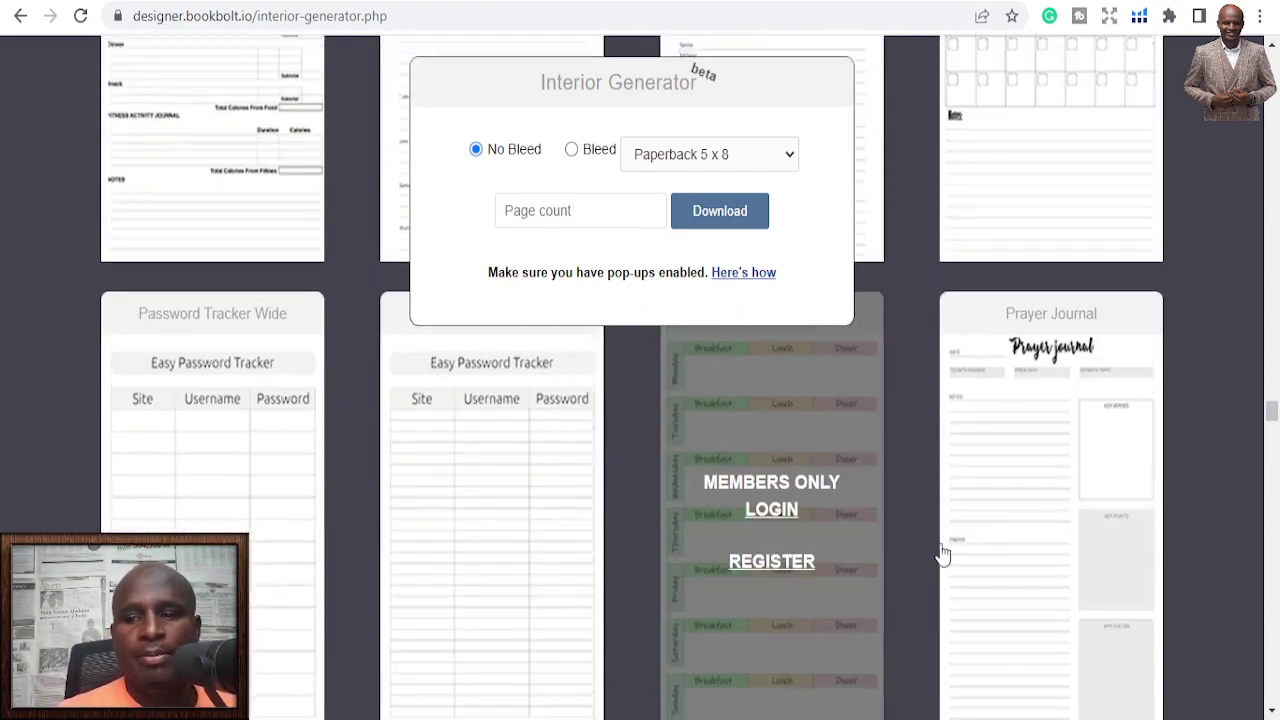
Step: Select the College Ruled template at the top of the Interior Generator page
drag(1268, 415, 1268, 142)
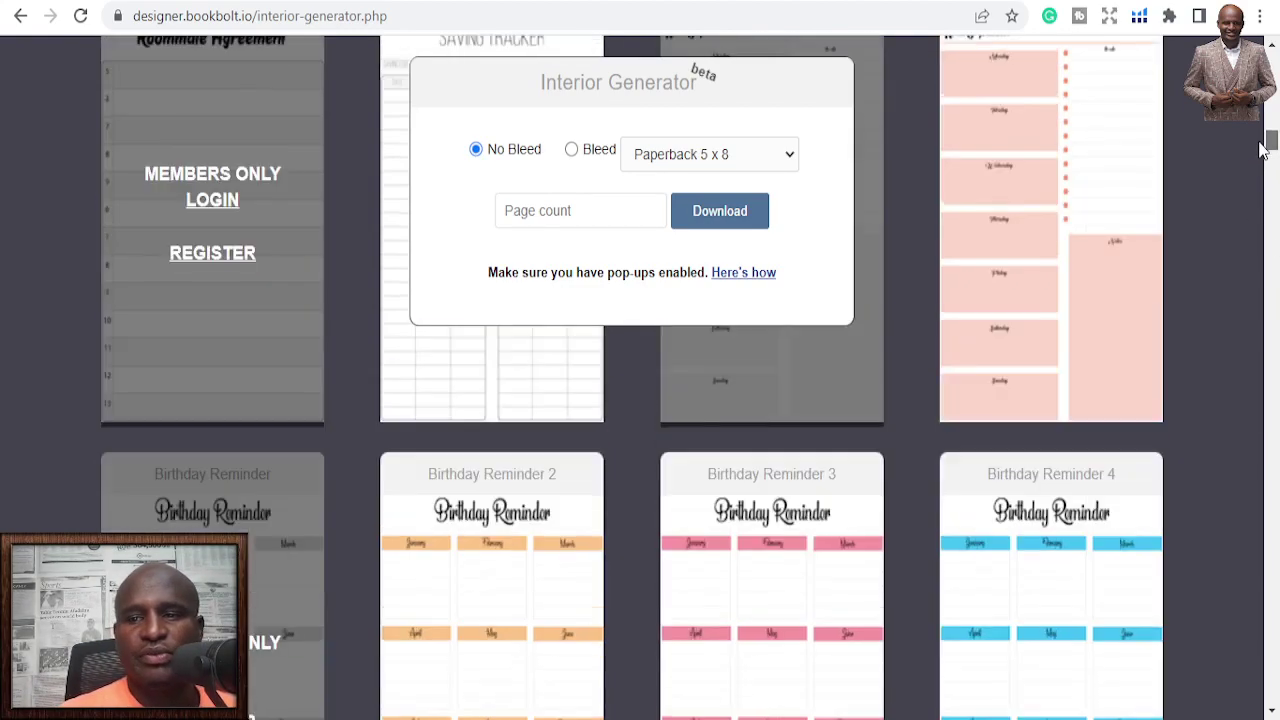
scroll(737, 586, up, 10)
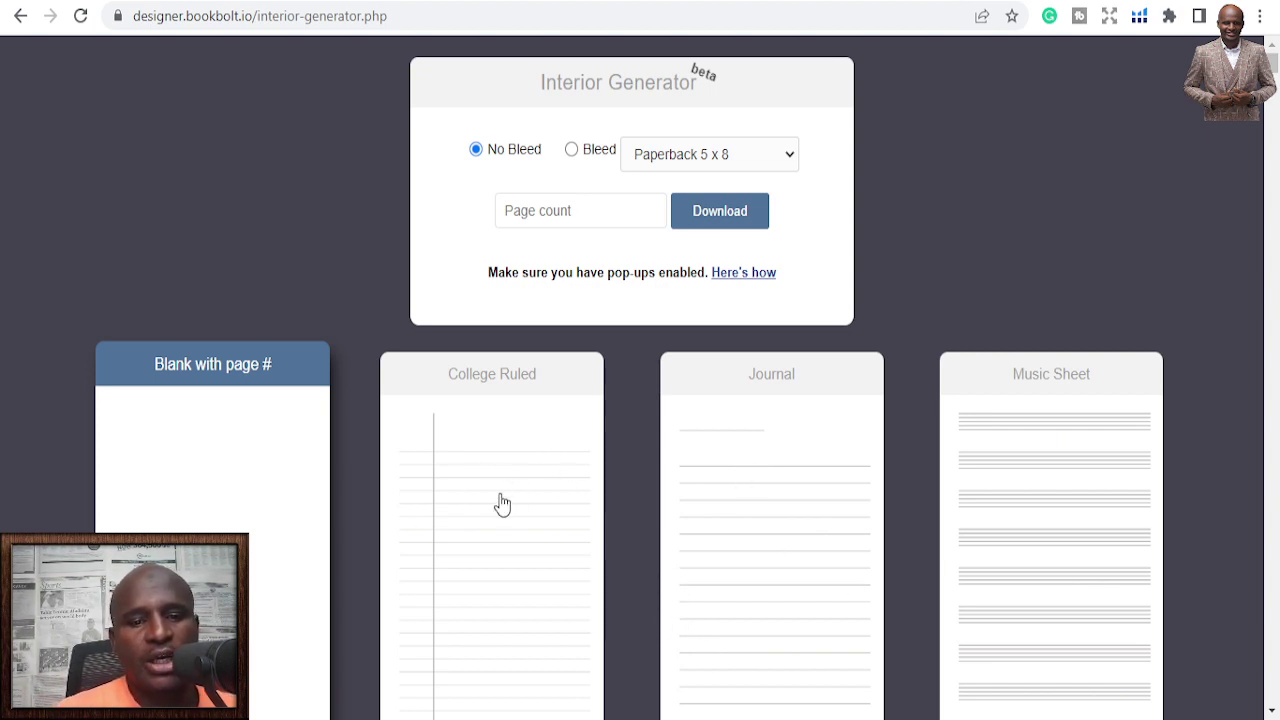
scroll(1103, 497, down, 5)
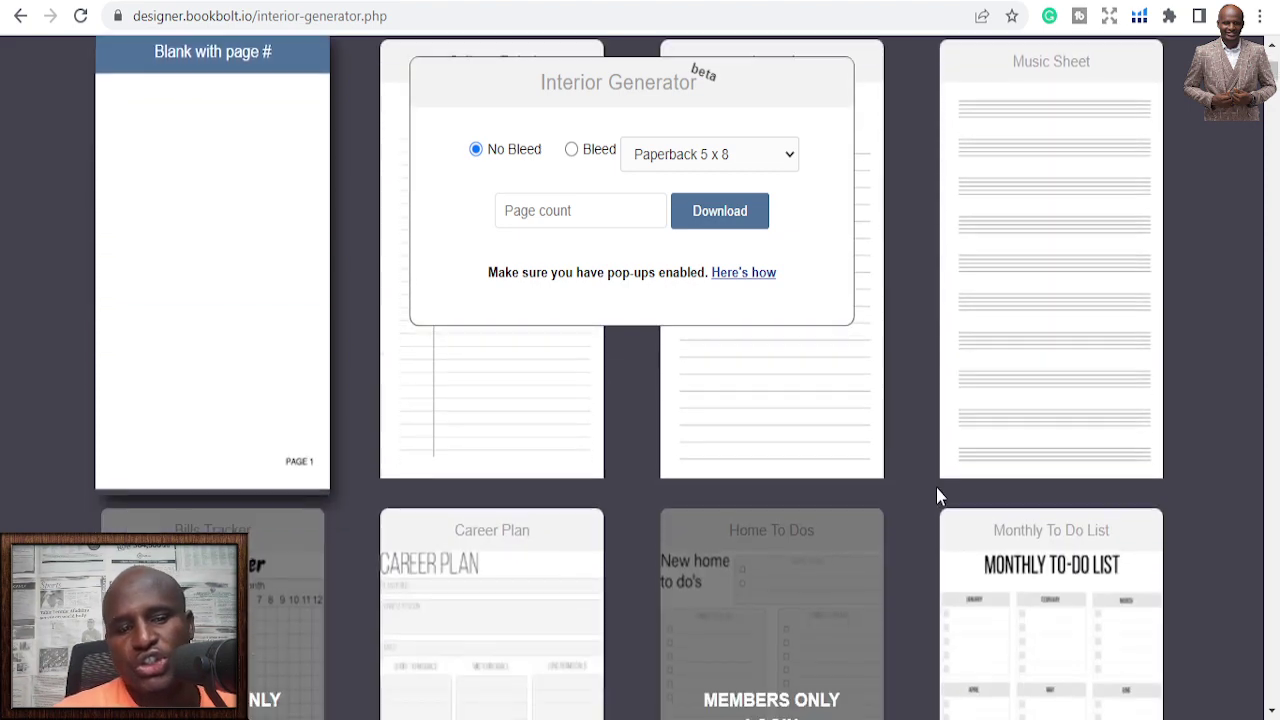
scroll(563, 598, up, 5)
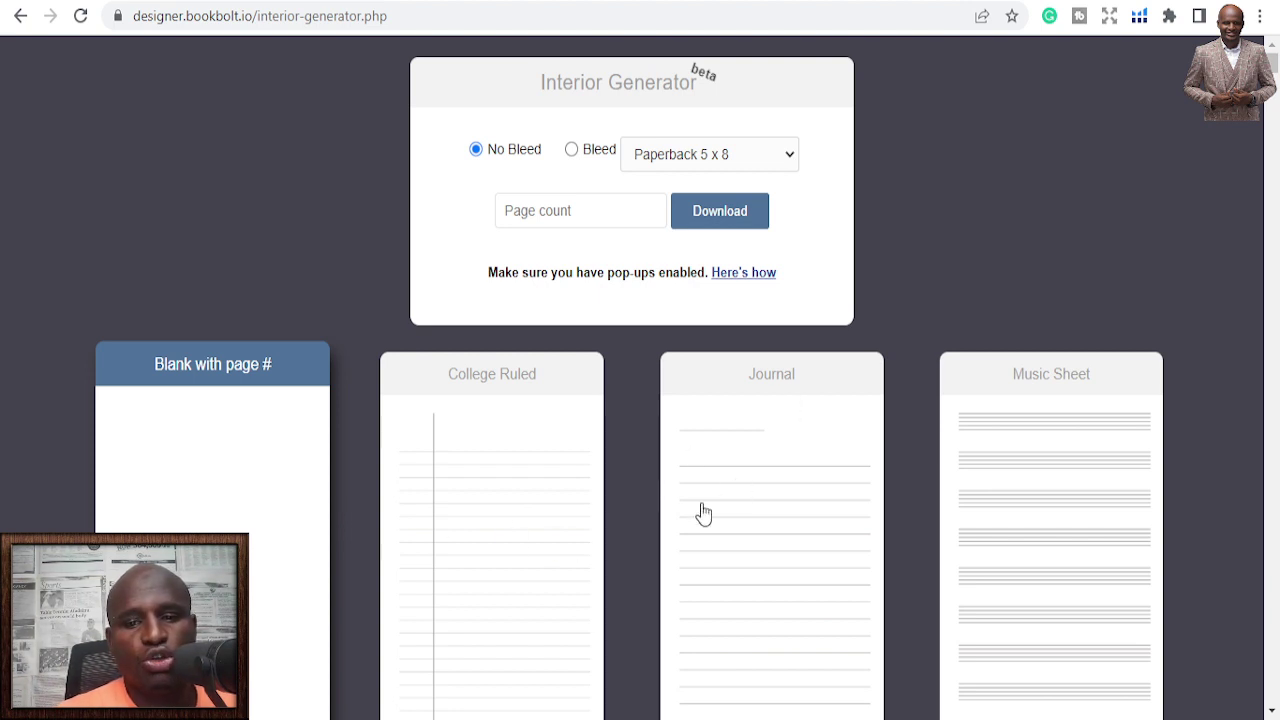
click(509, 489)
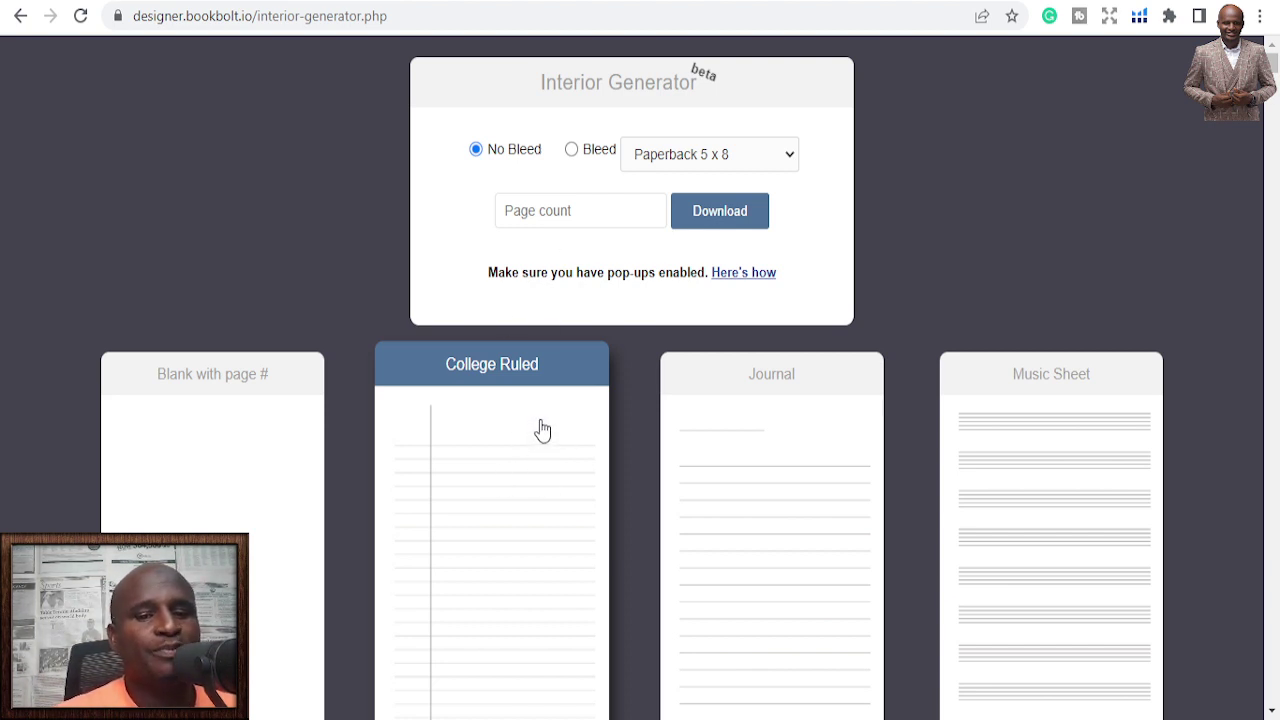
click(783, 155)
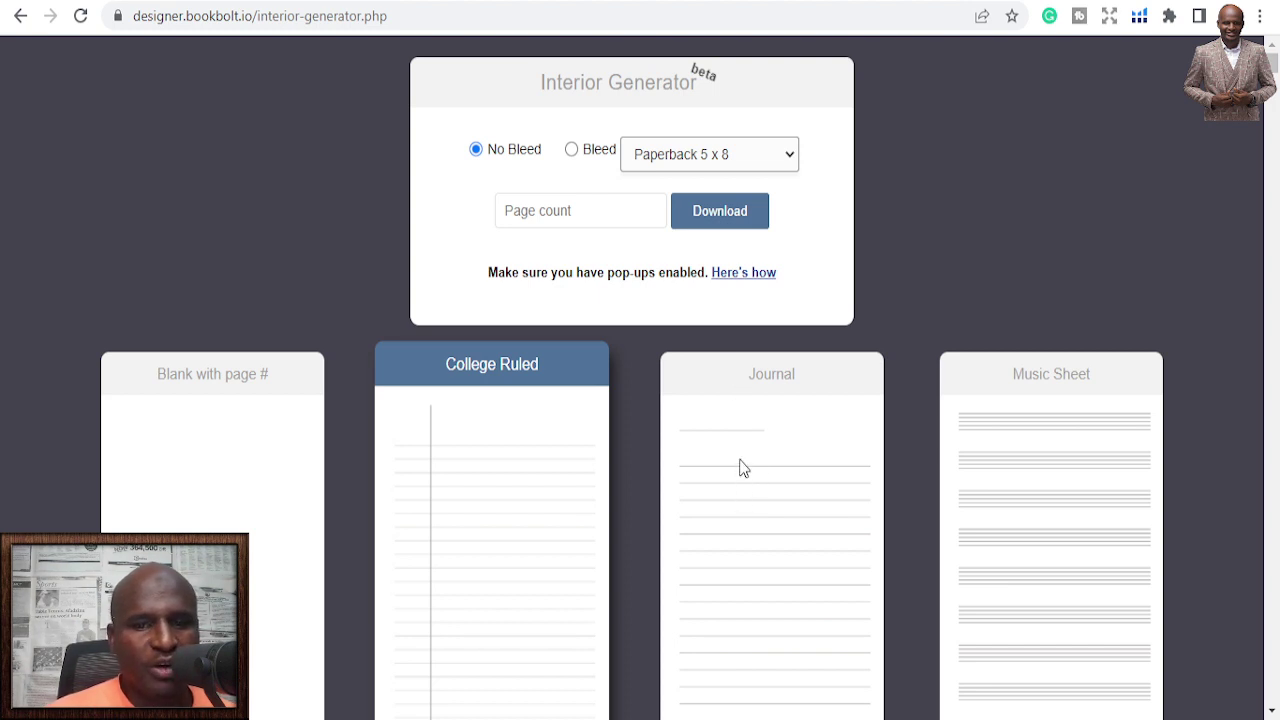
Step: Set the trim size to Paperback 8.5 x 11 and enter 150 as the page count
key(Down)
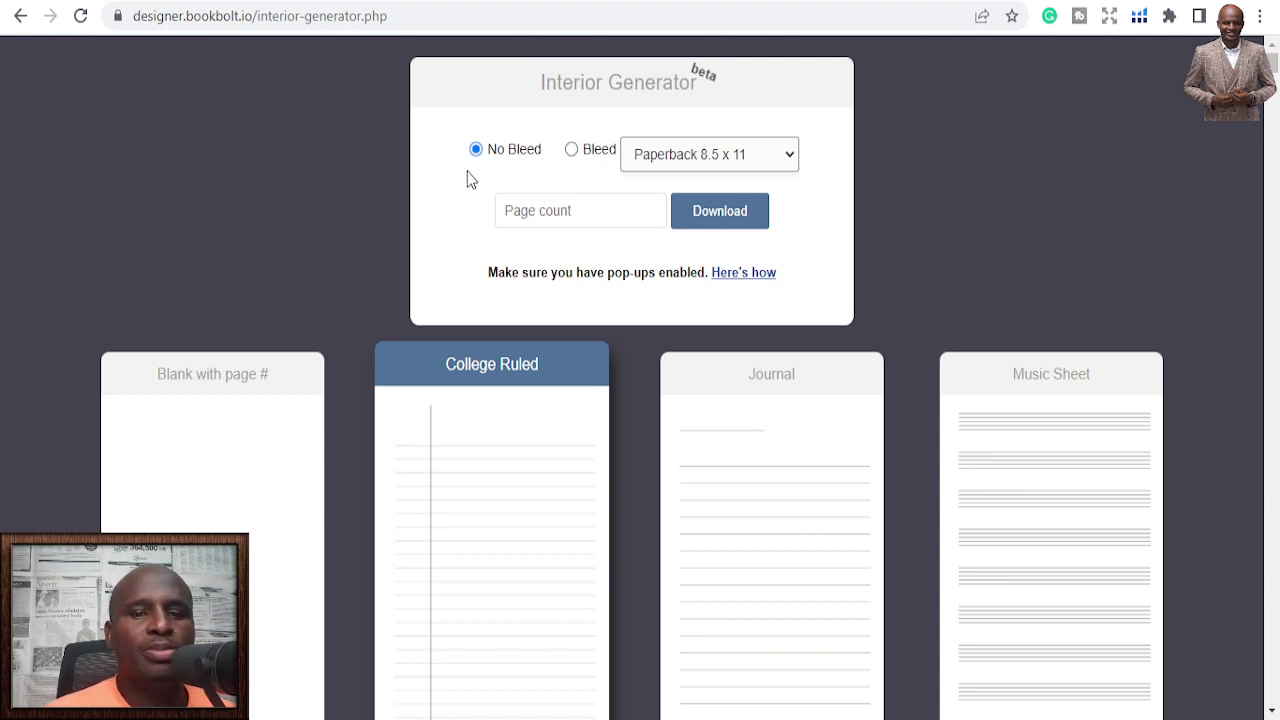
click(575, 207)
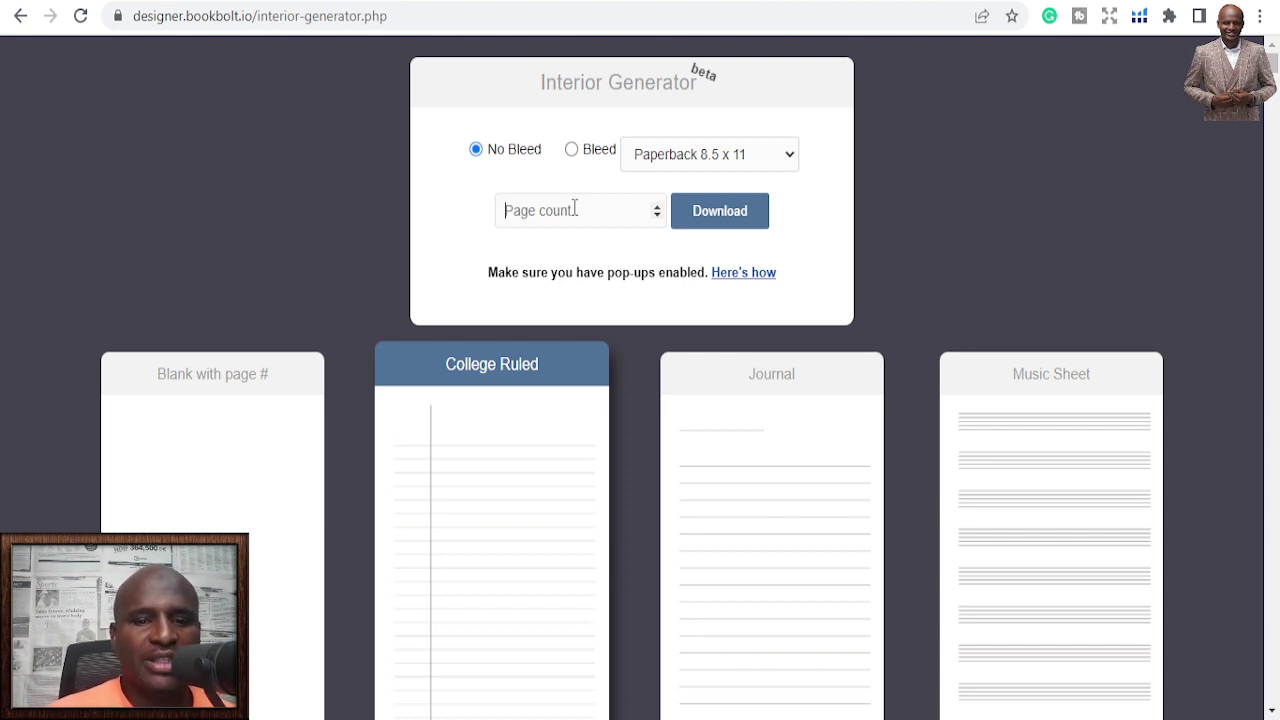
text(100)
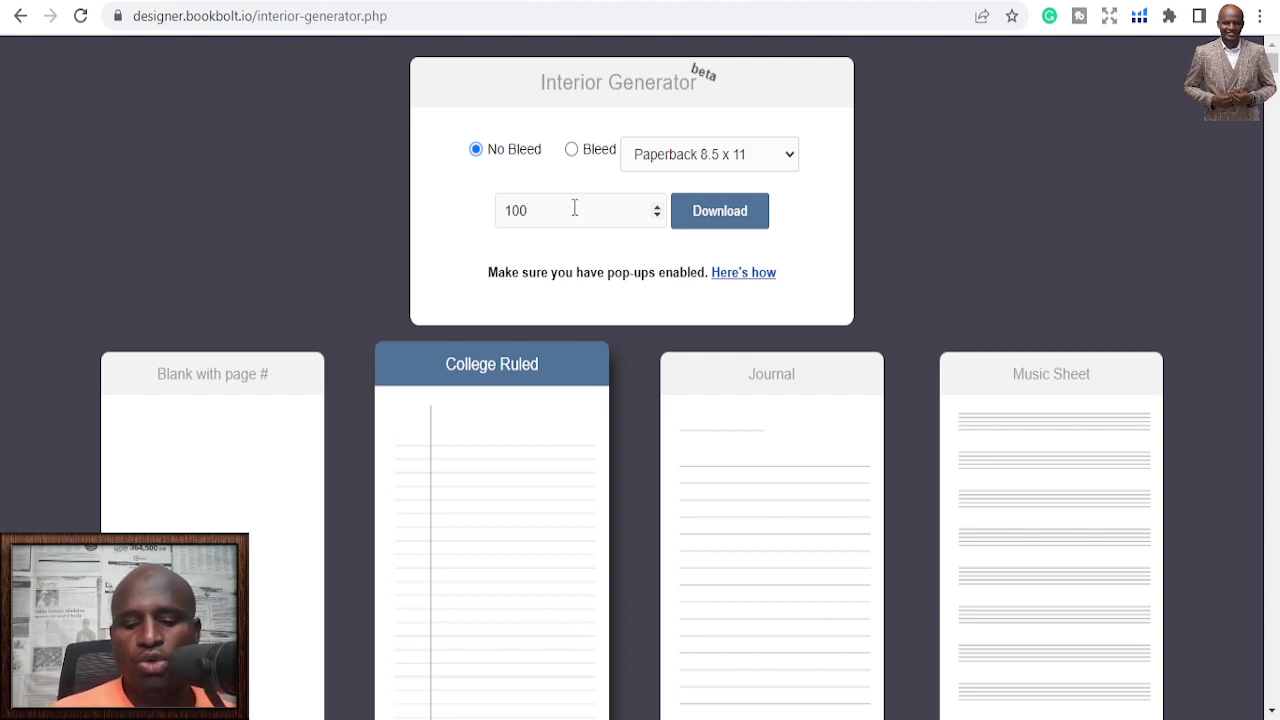
key(BackSpace)
key(BackSpace)
key(BackSpace)
text(1)
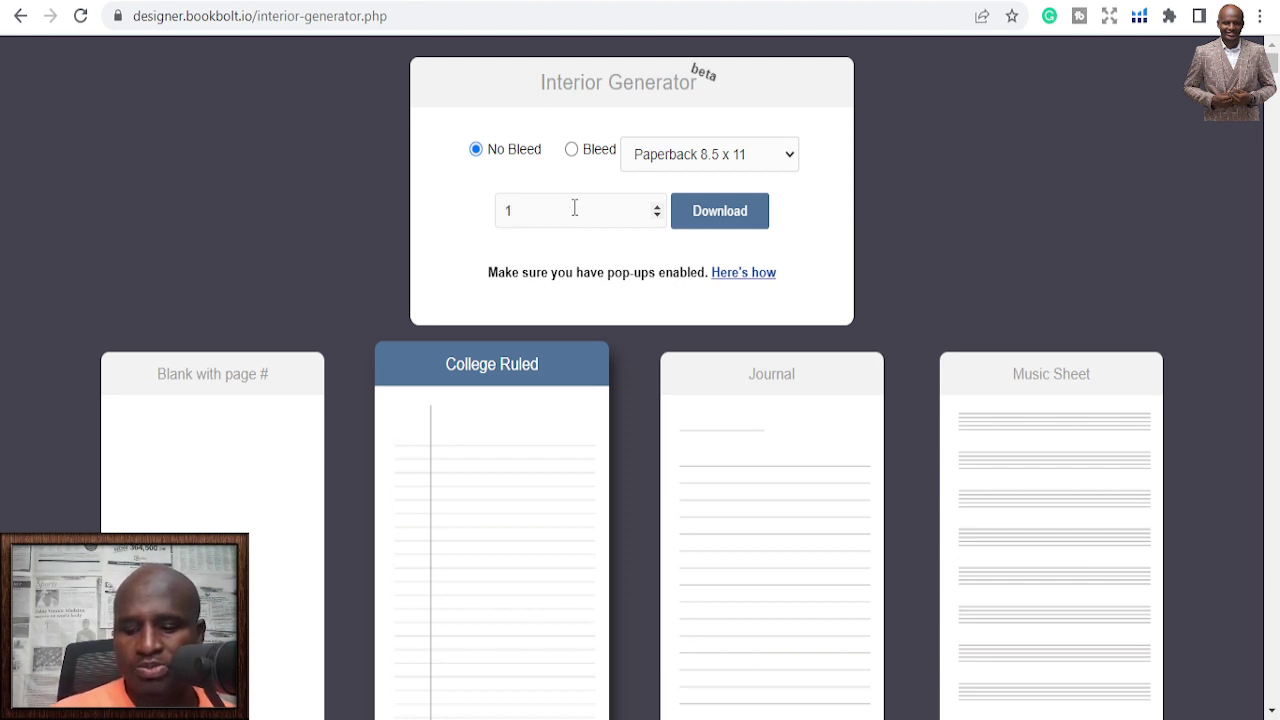
text(50)
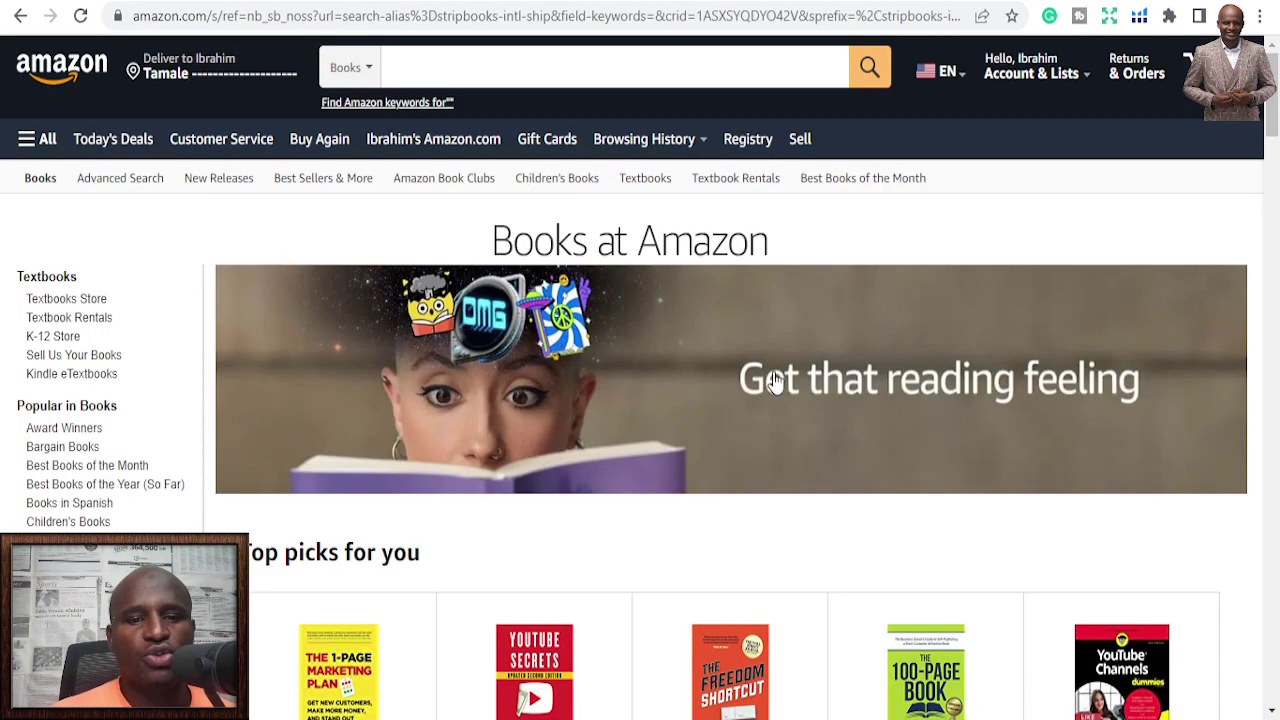
Step: Enter 'note' in the Amazon Books search box and show its expanded keyword suggestions
scroll(652, 409, down, 3)
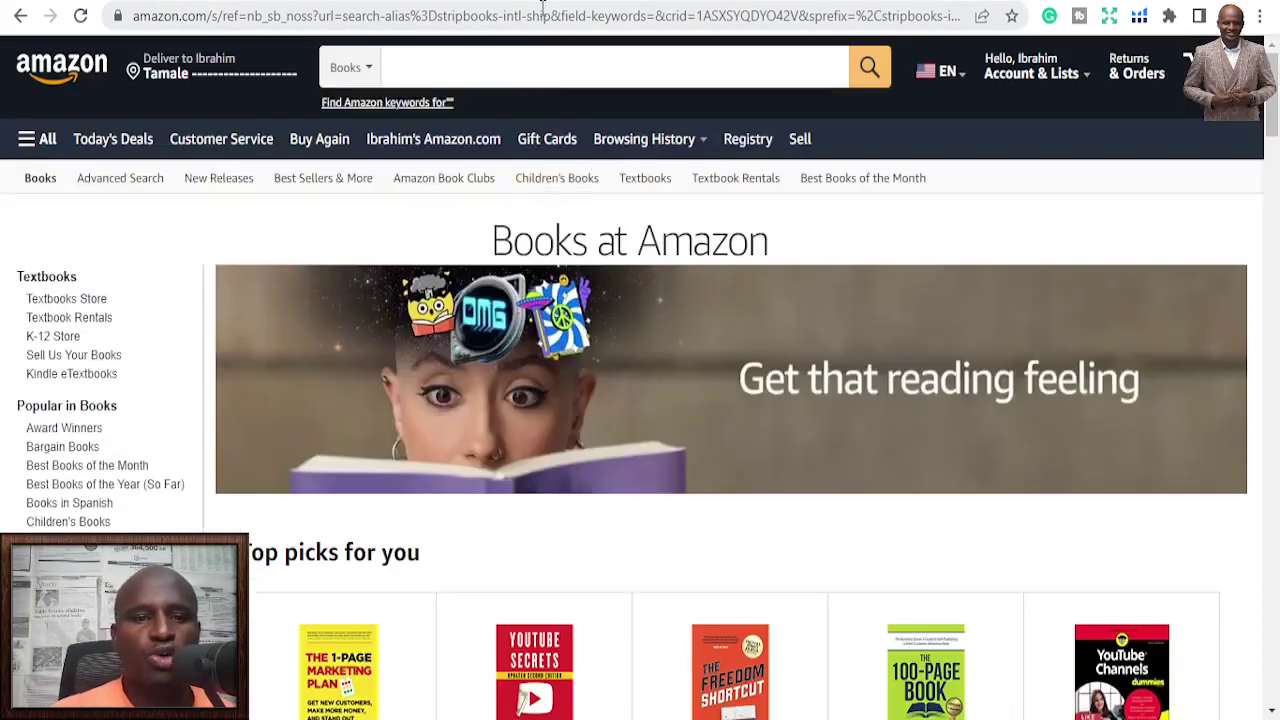
click(535, 66)
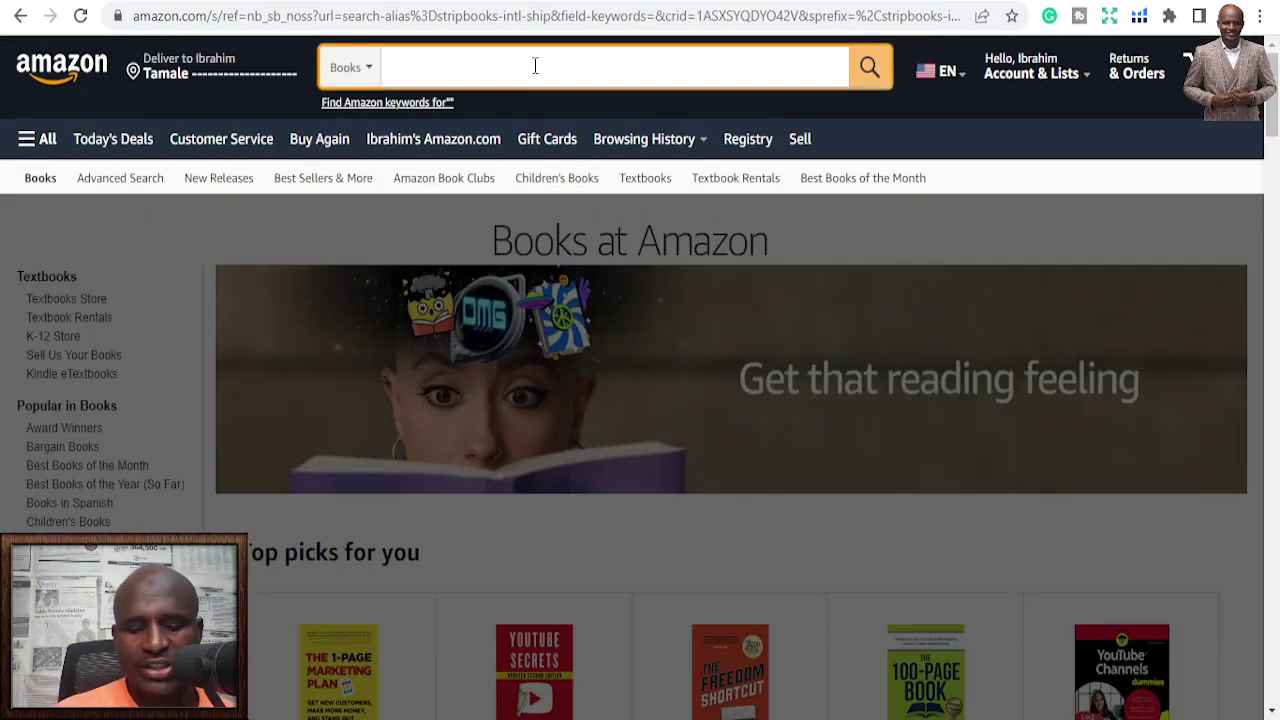
text(note)
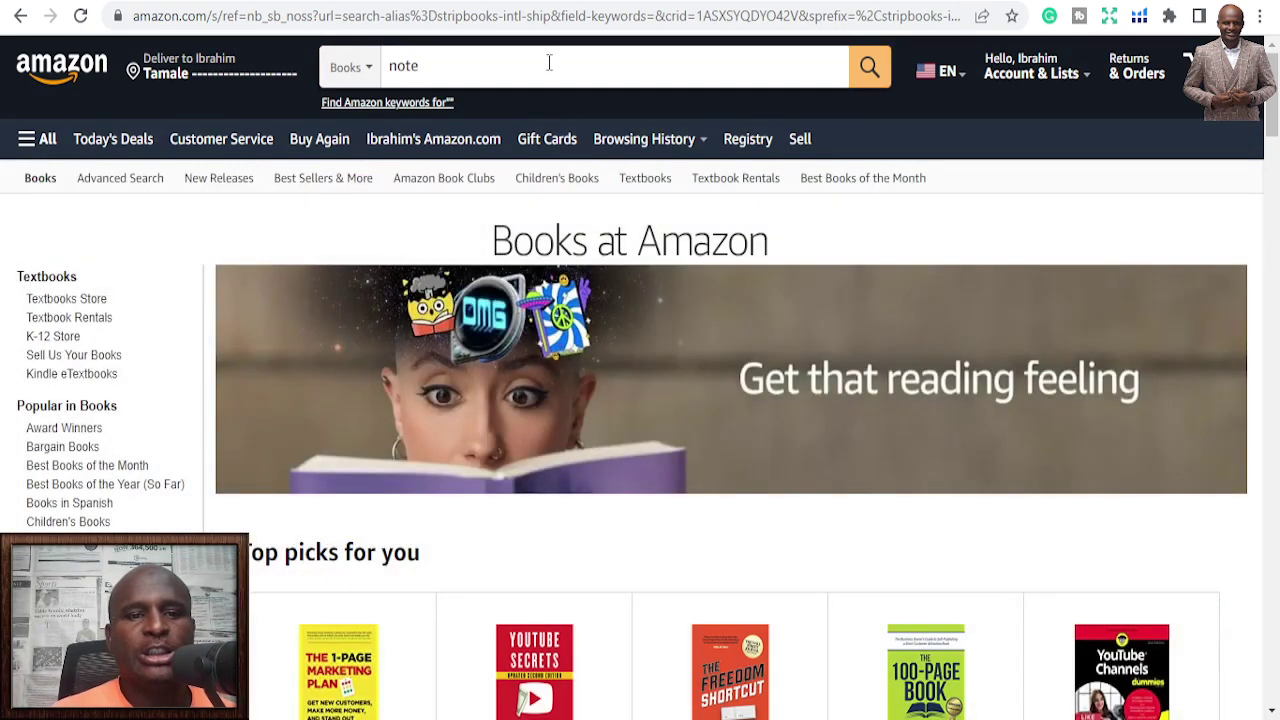
click(549, 60)
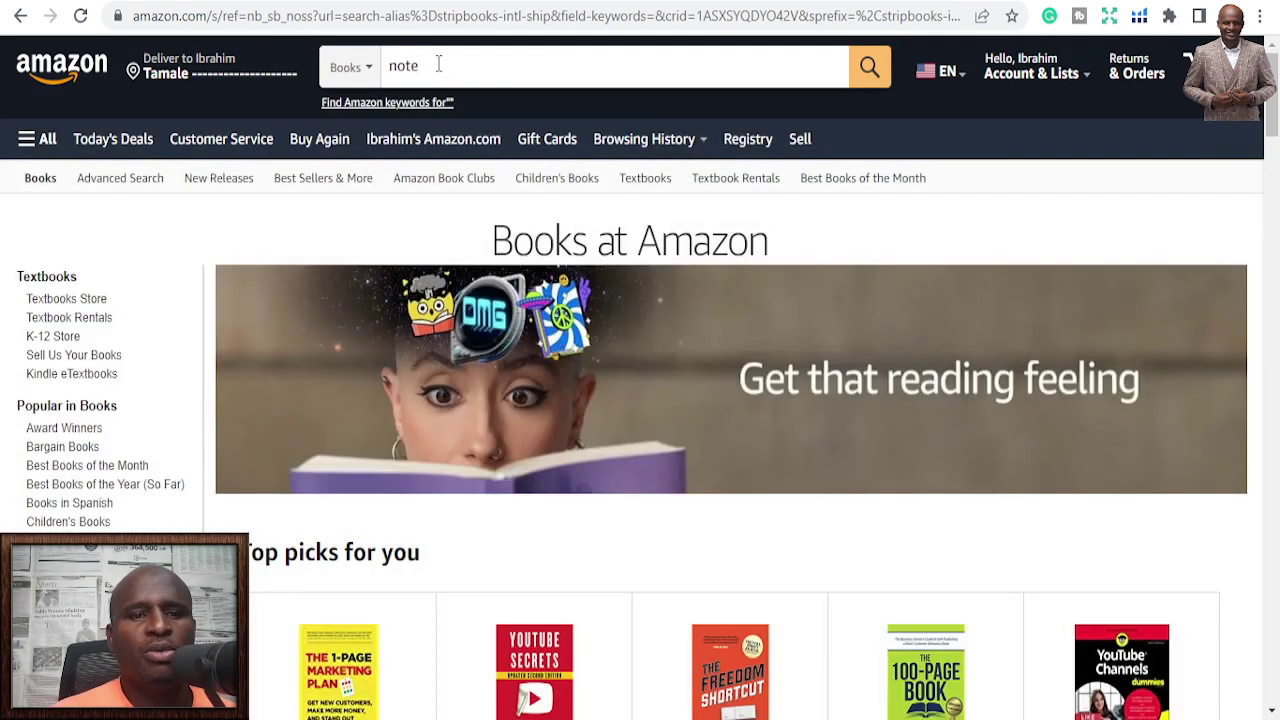
click(438, 64)
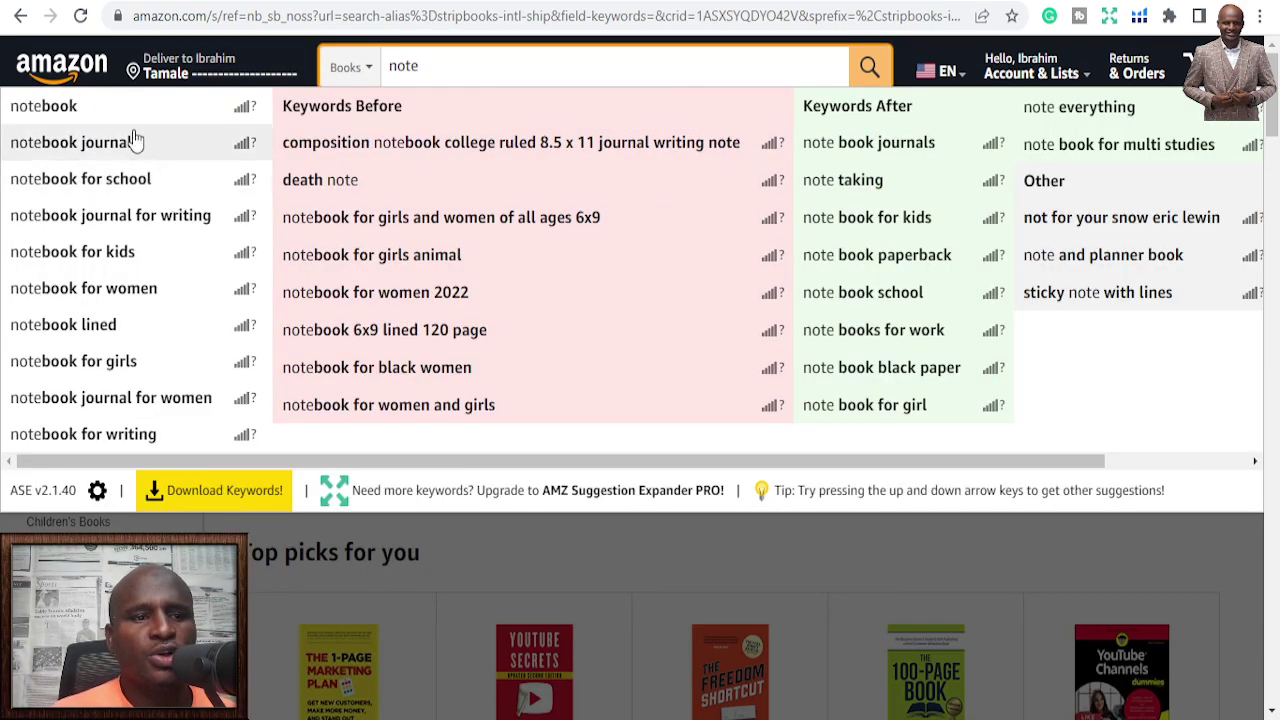
Step: Search Books for 'notebook' and open the $4.95, 102-page Graph Paper Notebook listing
click(126, 124)
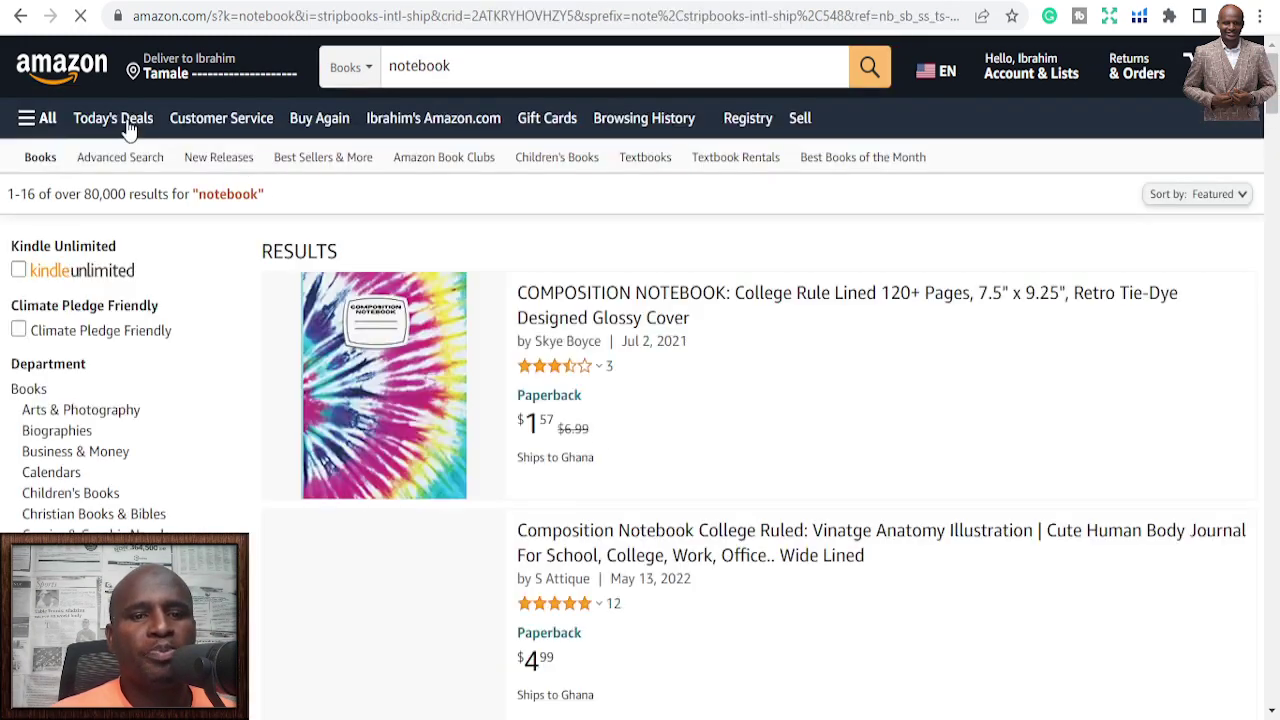
scroll(737, 520, down, 2)
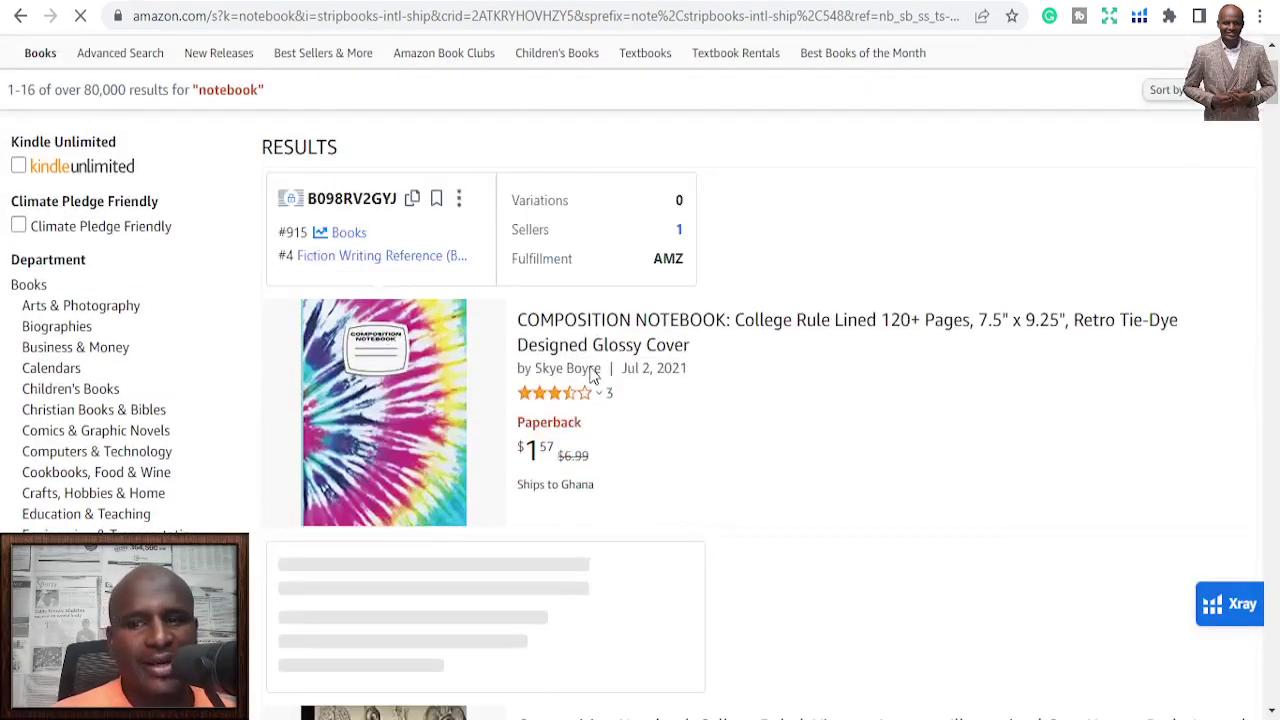
scroll(779, 501, down, 1)
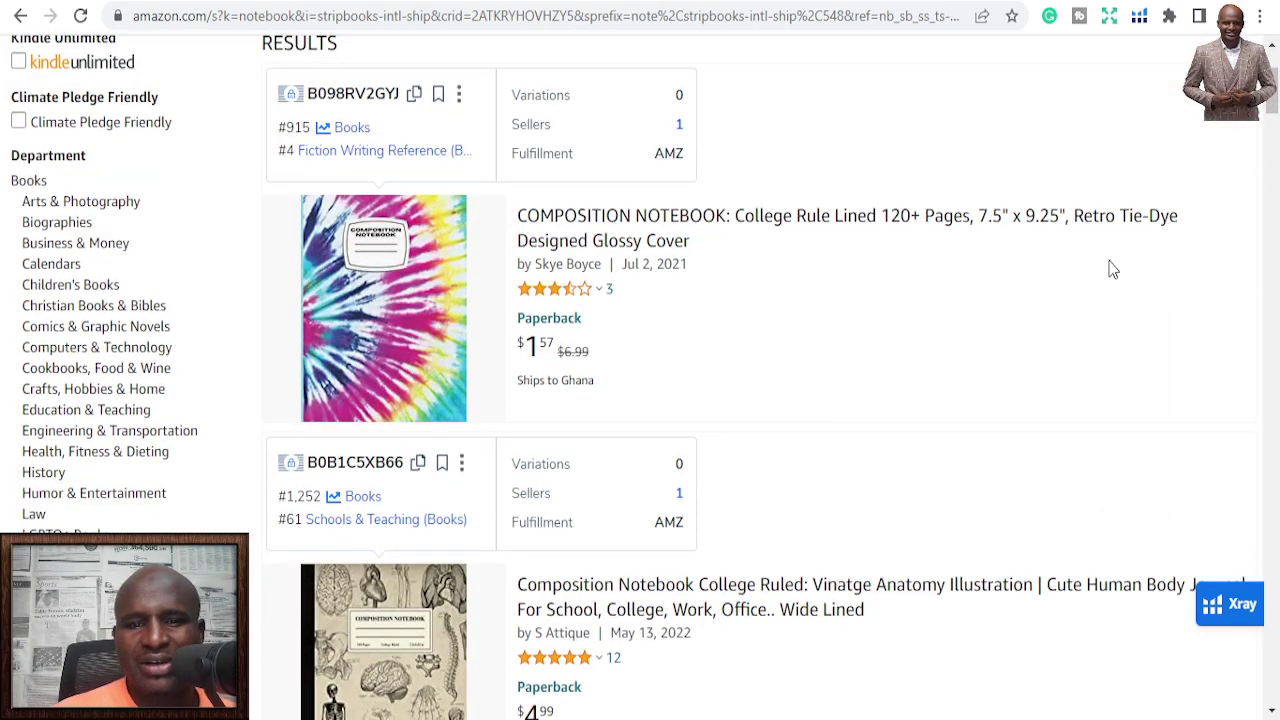
scroll(1090, 373, down, 3)
scroll(1089, 375, down, 1)
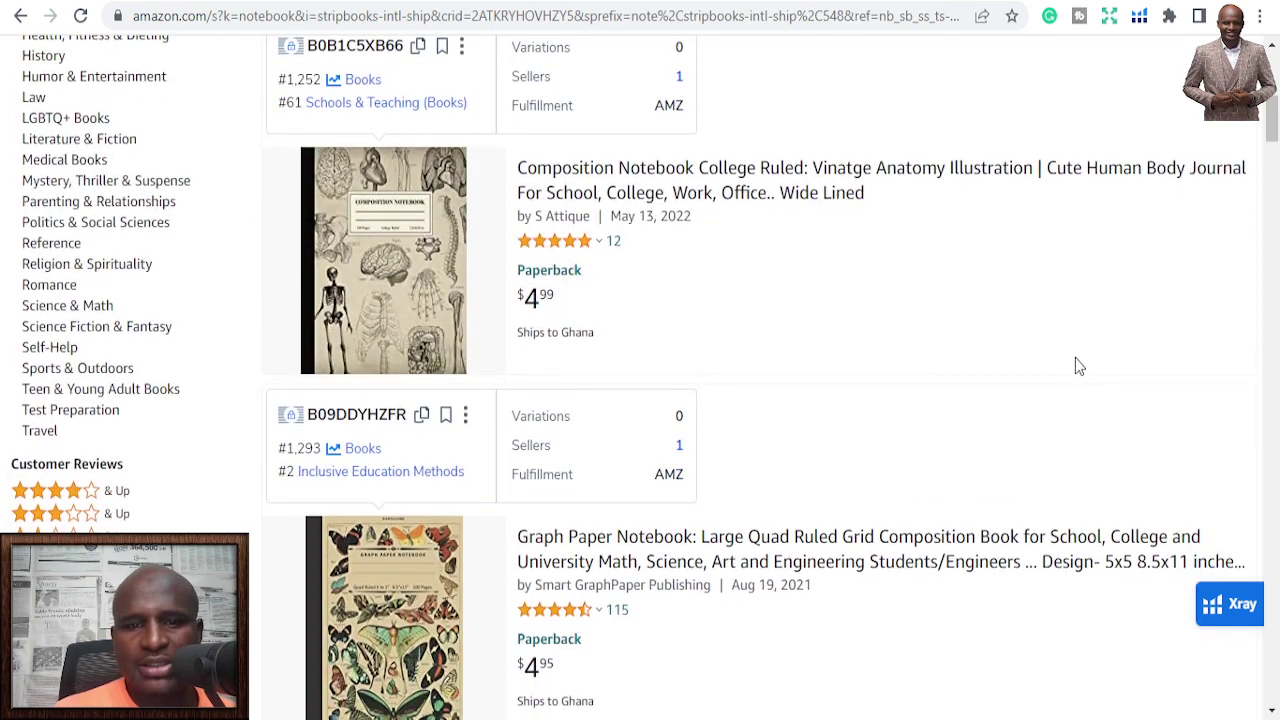
scroll(772, 430, down, 2)
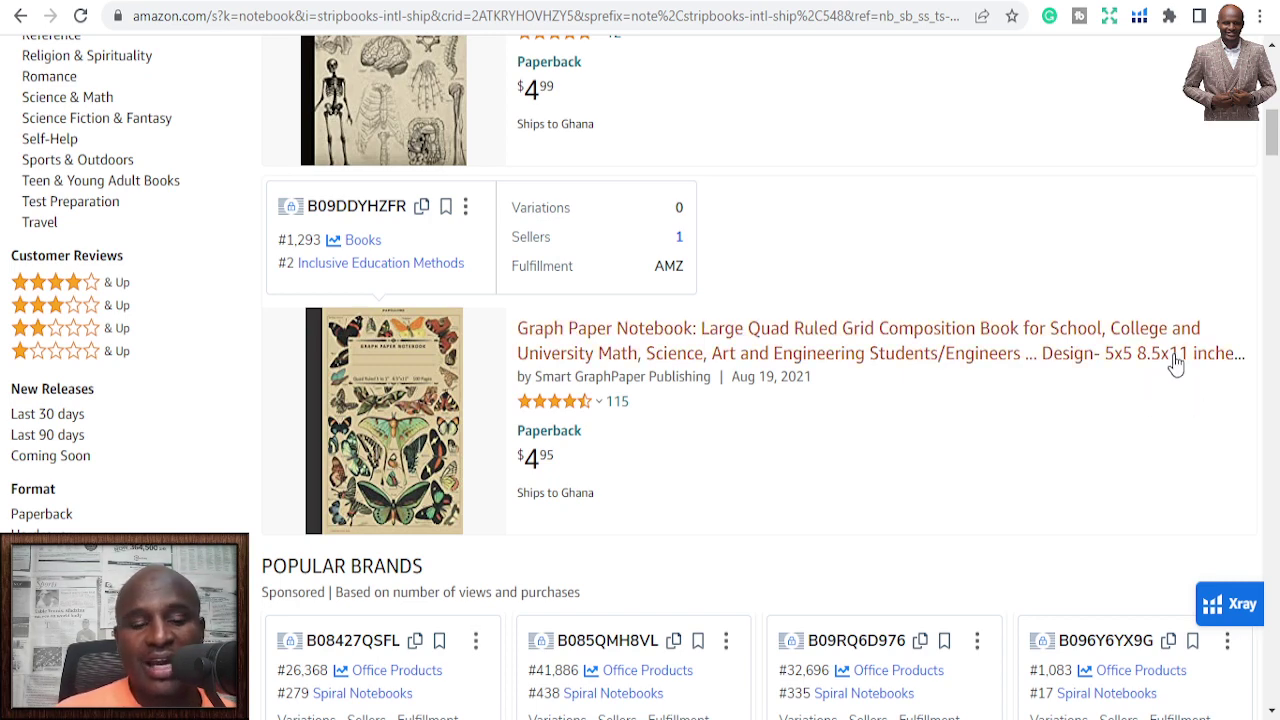
click(588, 365)
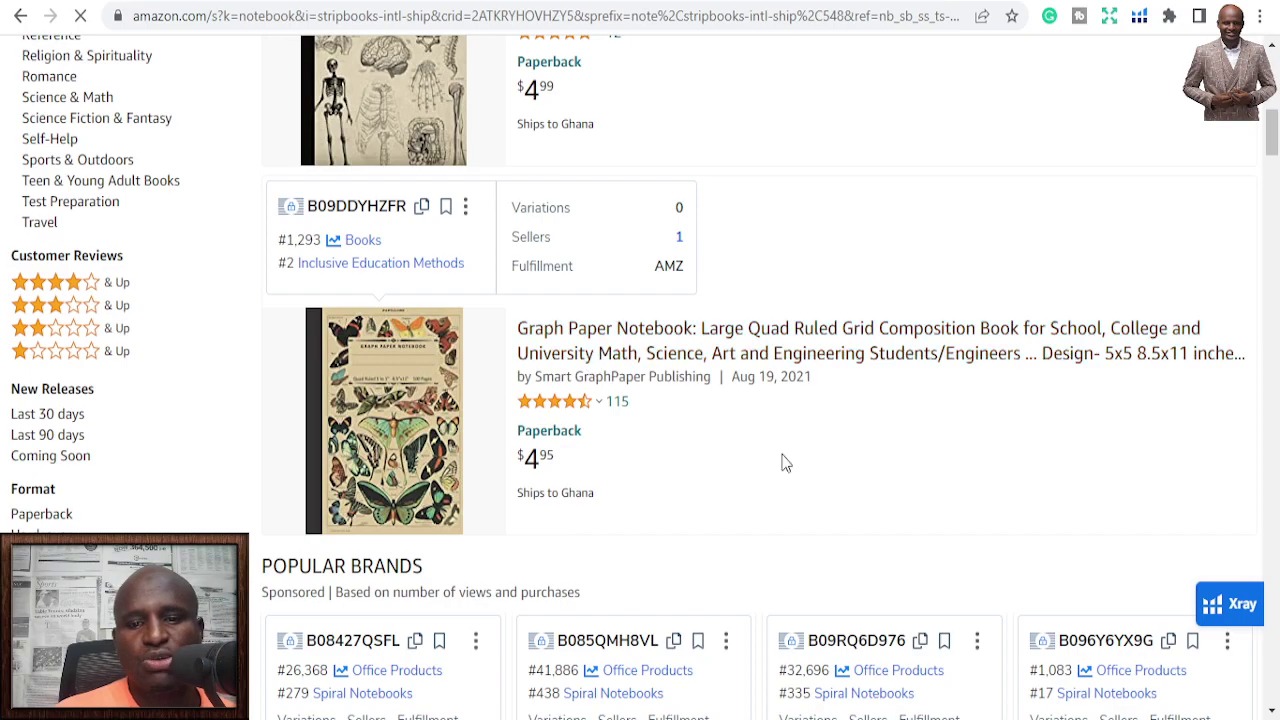
scroll(686, 466, down, 3)
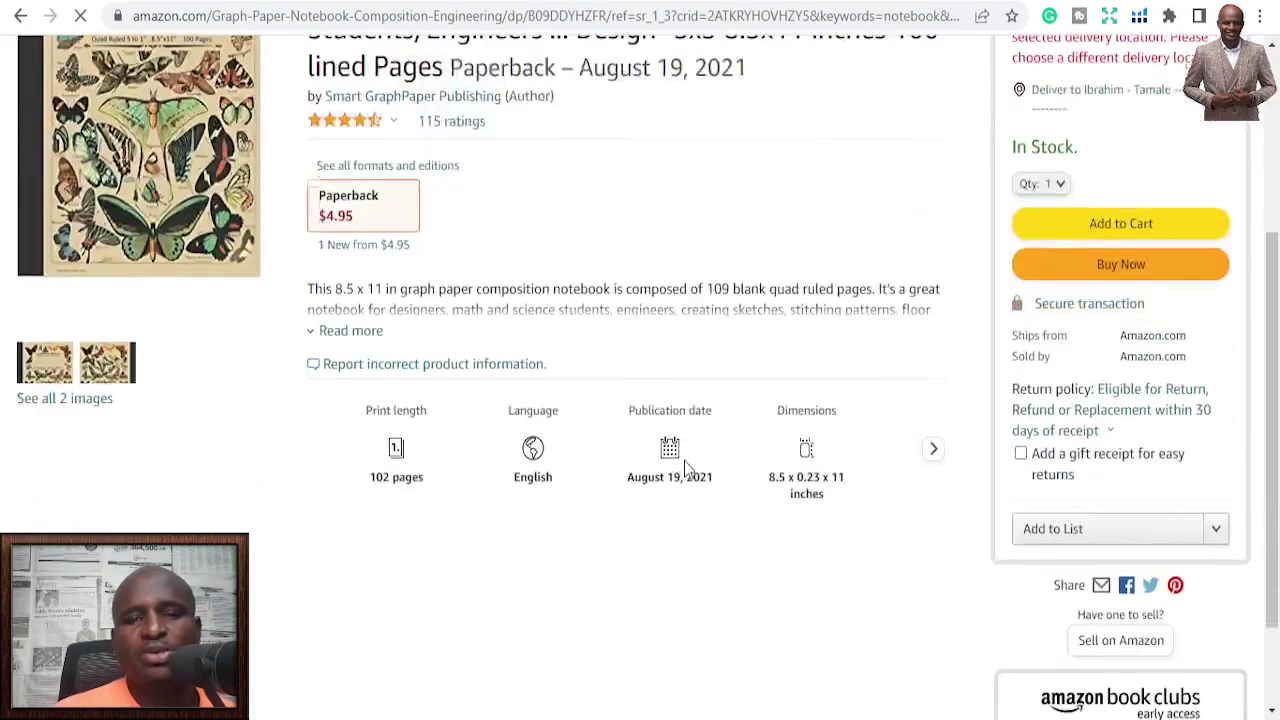
Step: Return to the notebook results and open the $5.68 Smiley Faces Composition Notebook Wide Ruled
scroll(686, 466, up, 3)
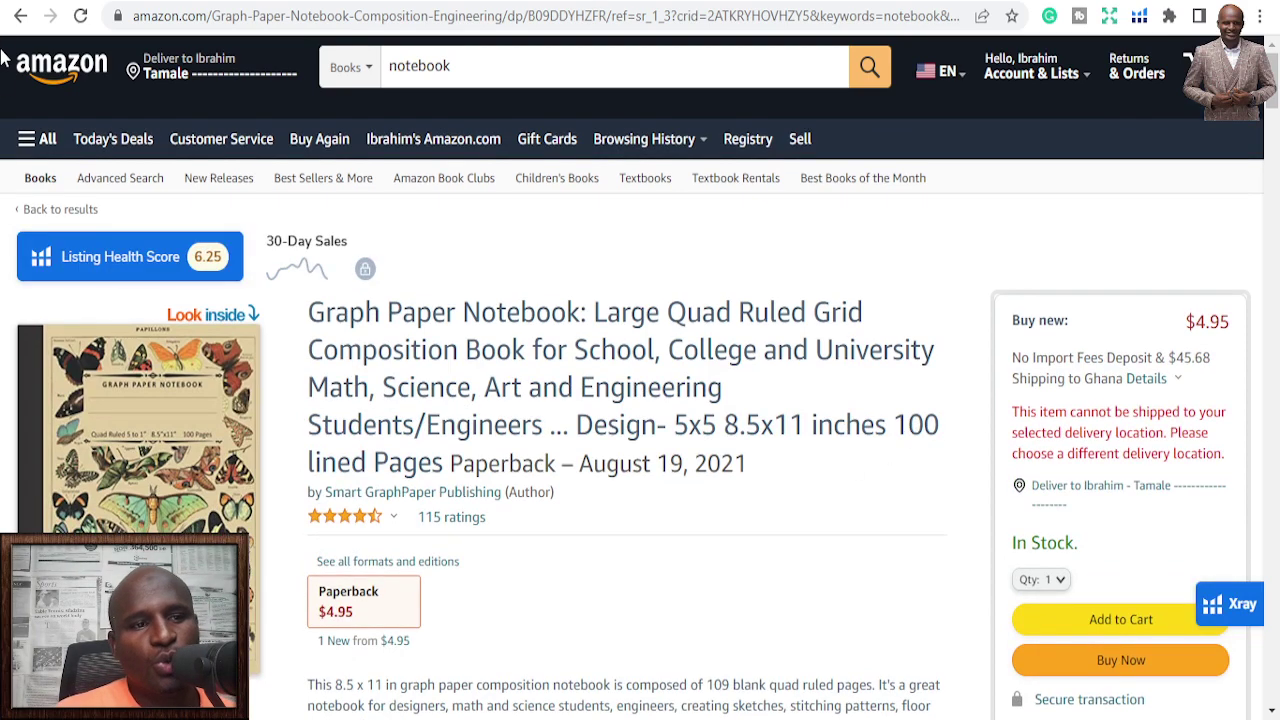
click(20, 15)
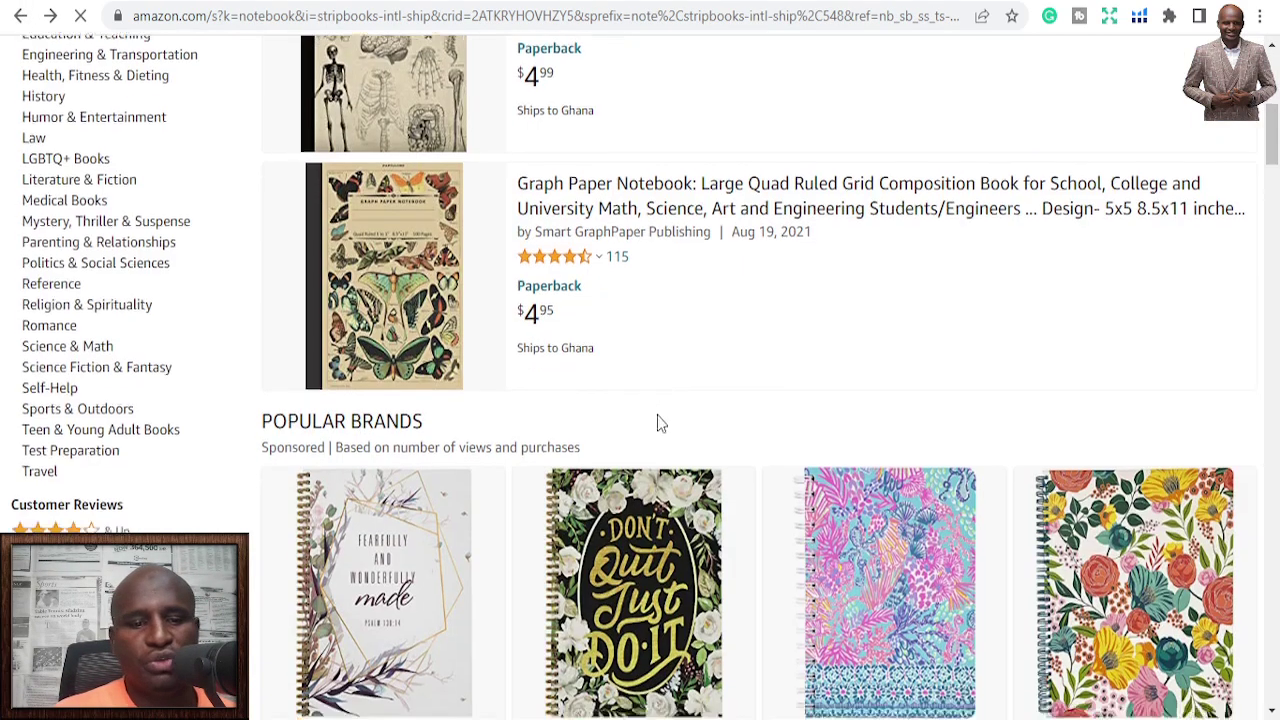
scroll(660, 425, down, 10)
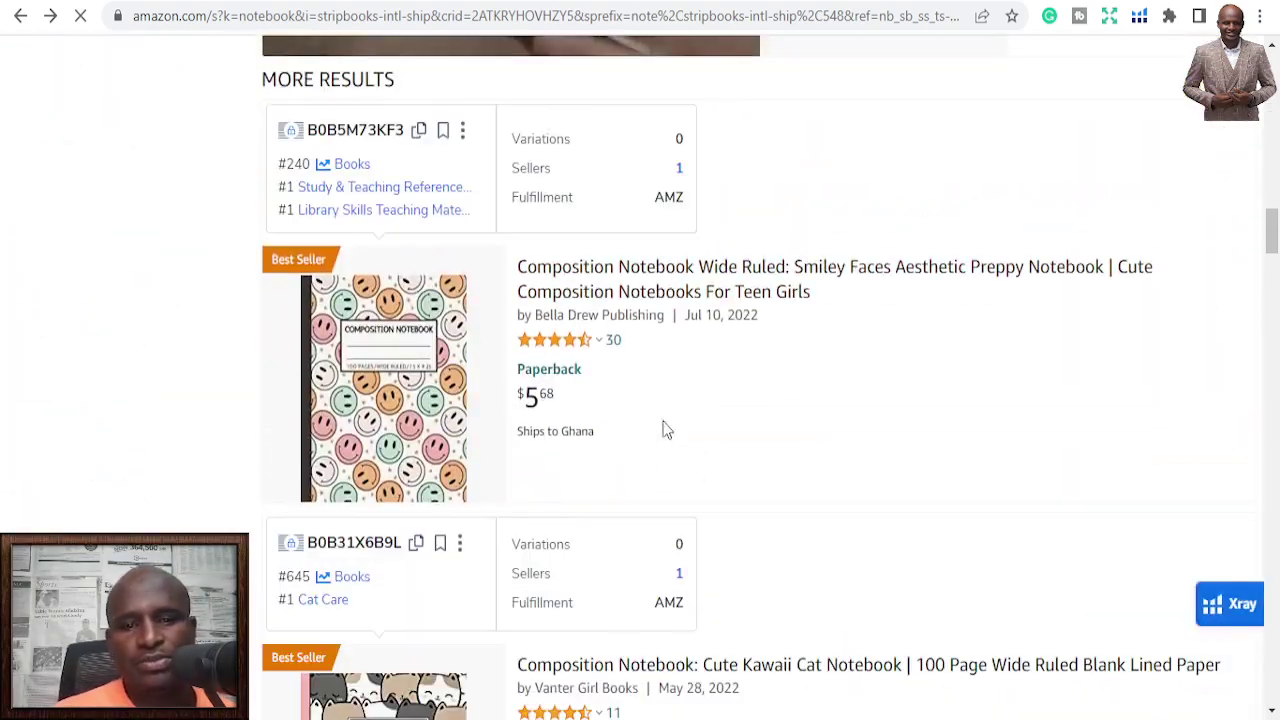
click(655, 283)
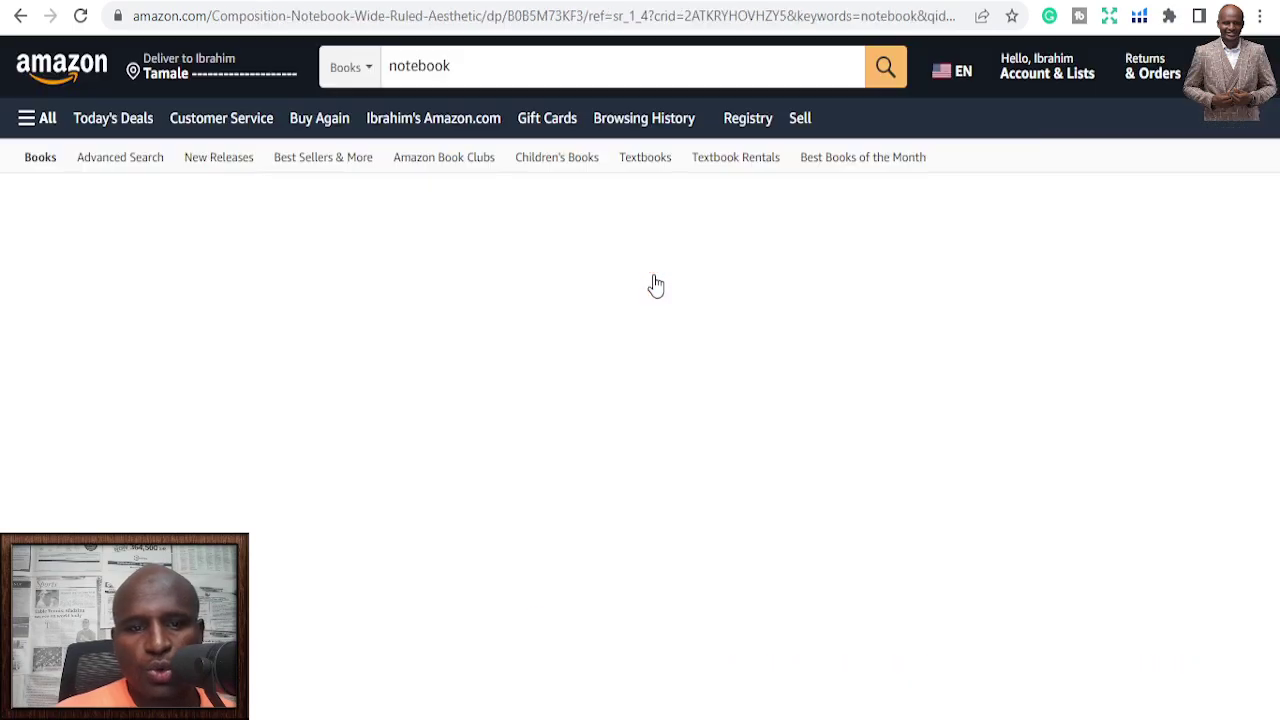
scroll(657, 485, down, 9)
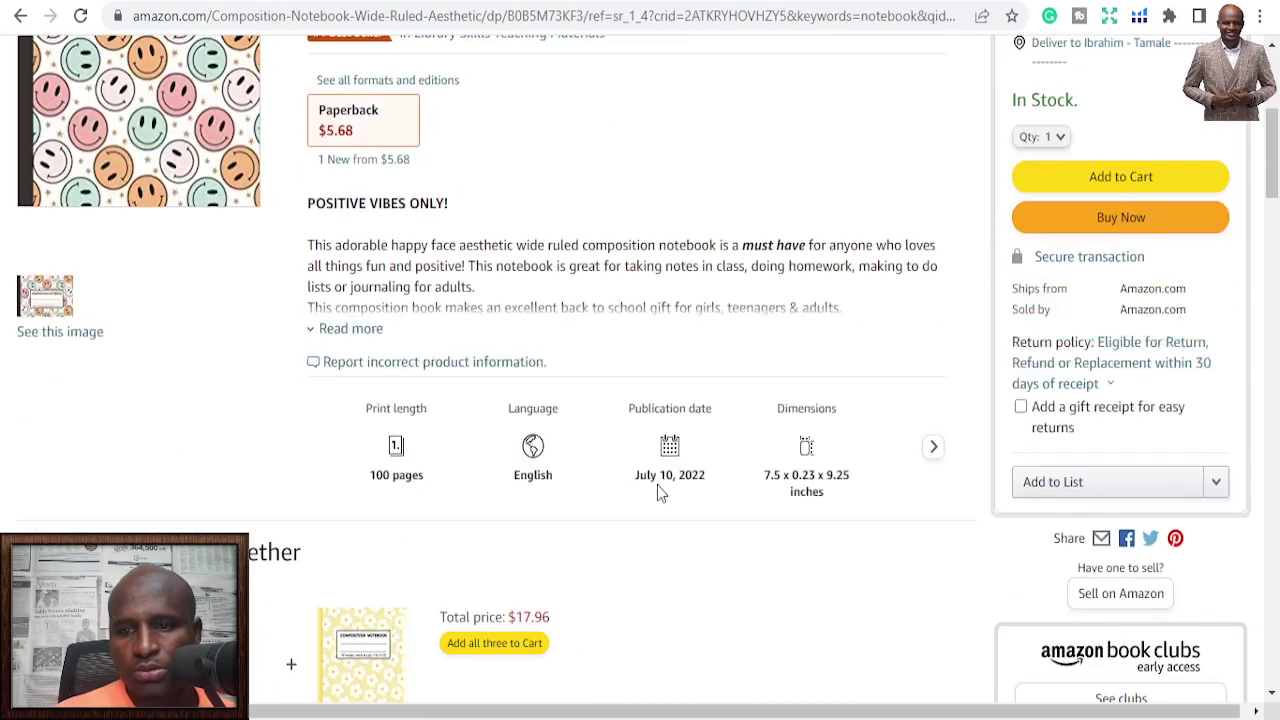
scroll(659, 490, up, 2)
scroll(658, 490, down, 10)
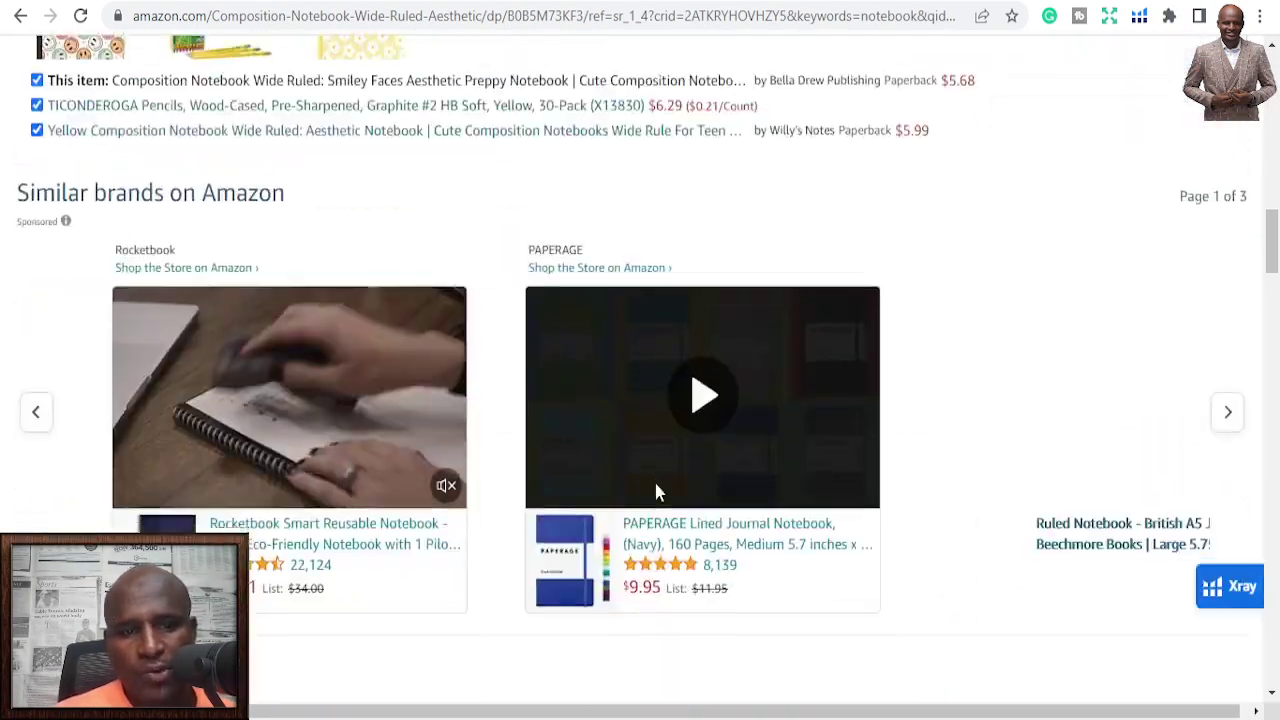
scroll(500, 465, down, 2)
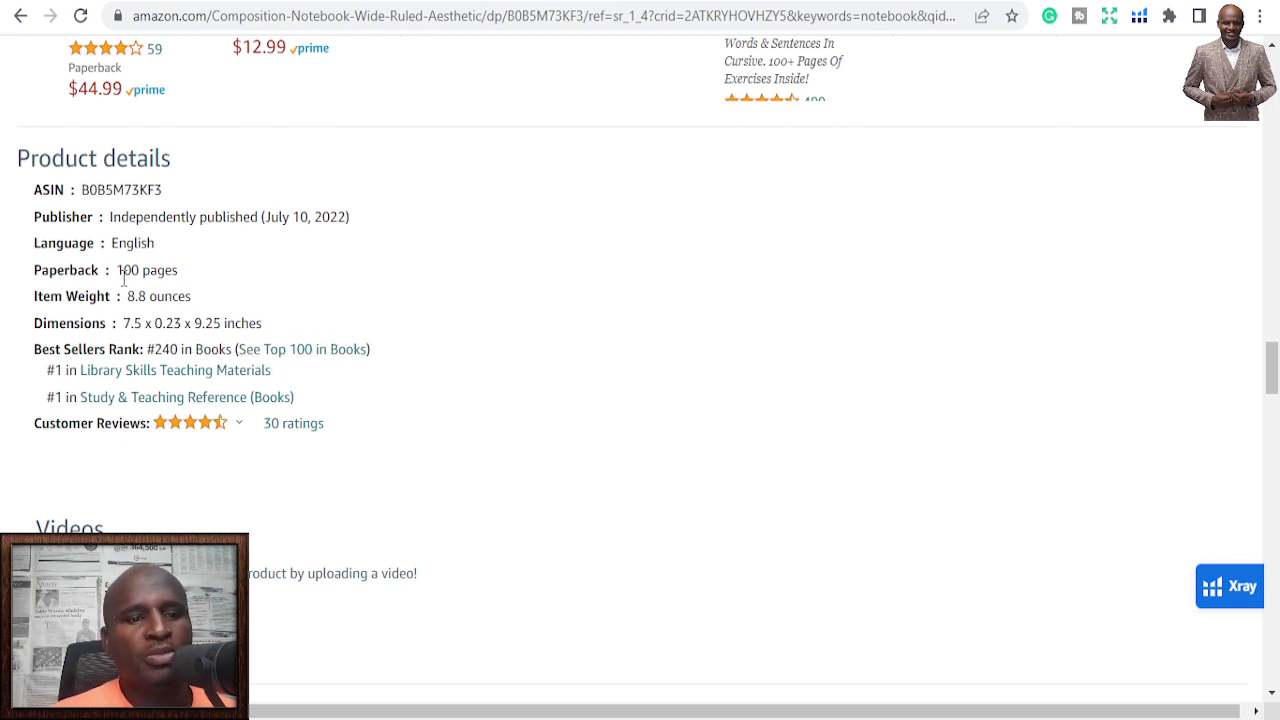
scroll(578, 295, up, 15)
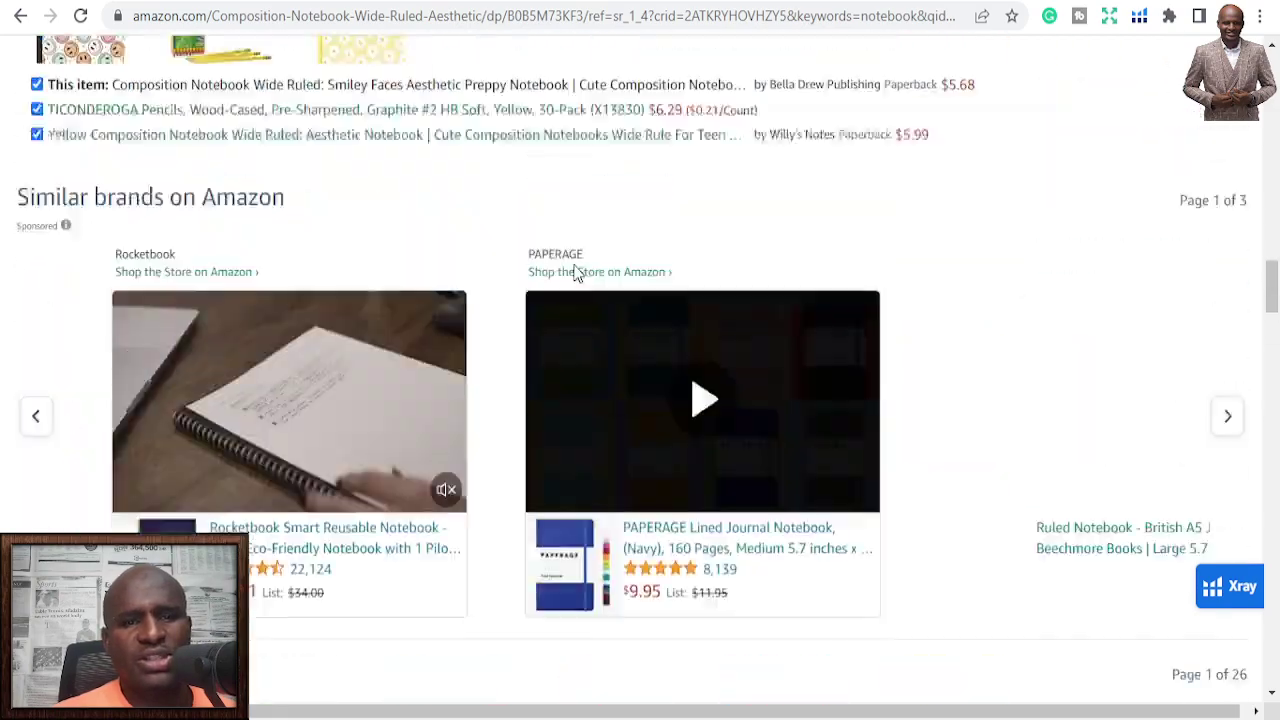
scroll(586, 279, up, 10)
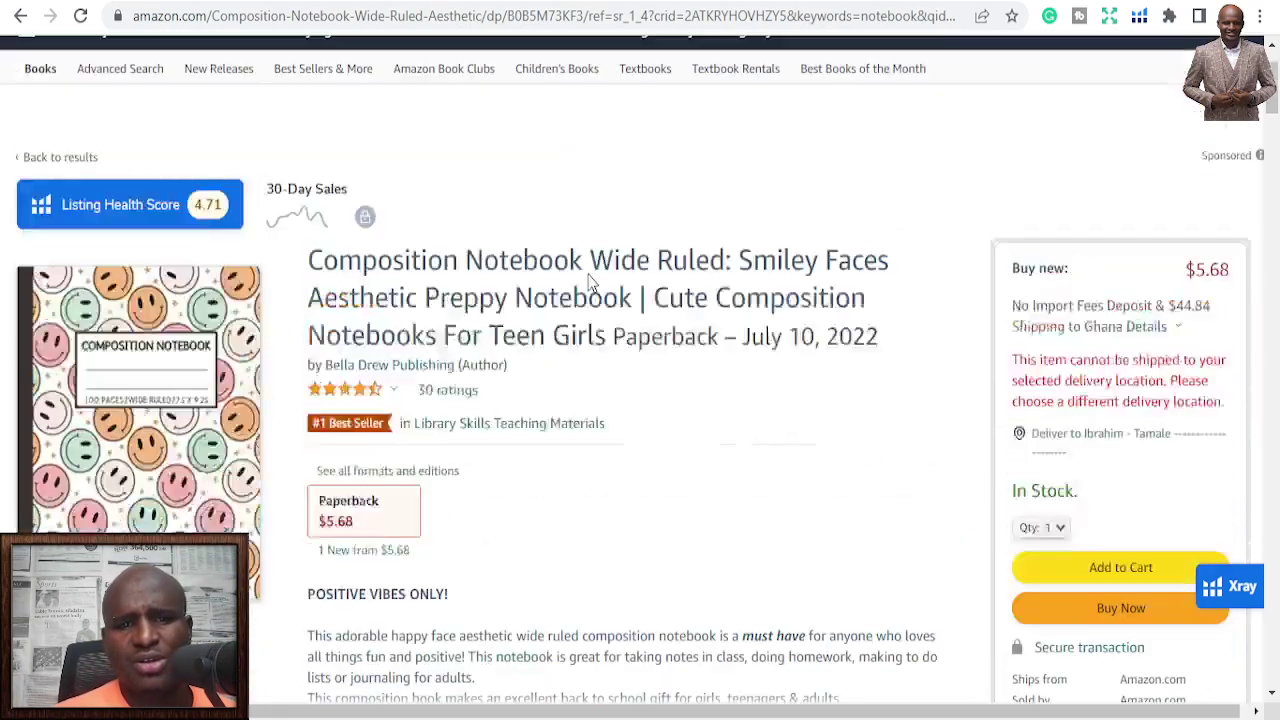
scroll(590, 290, down, 1)
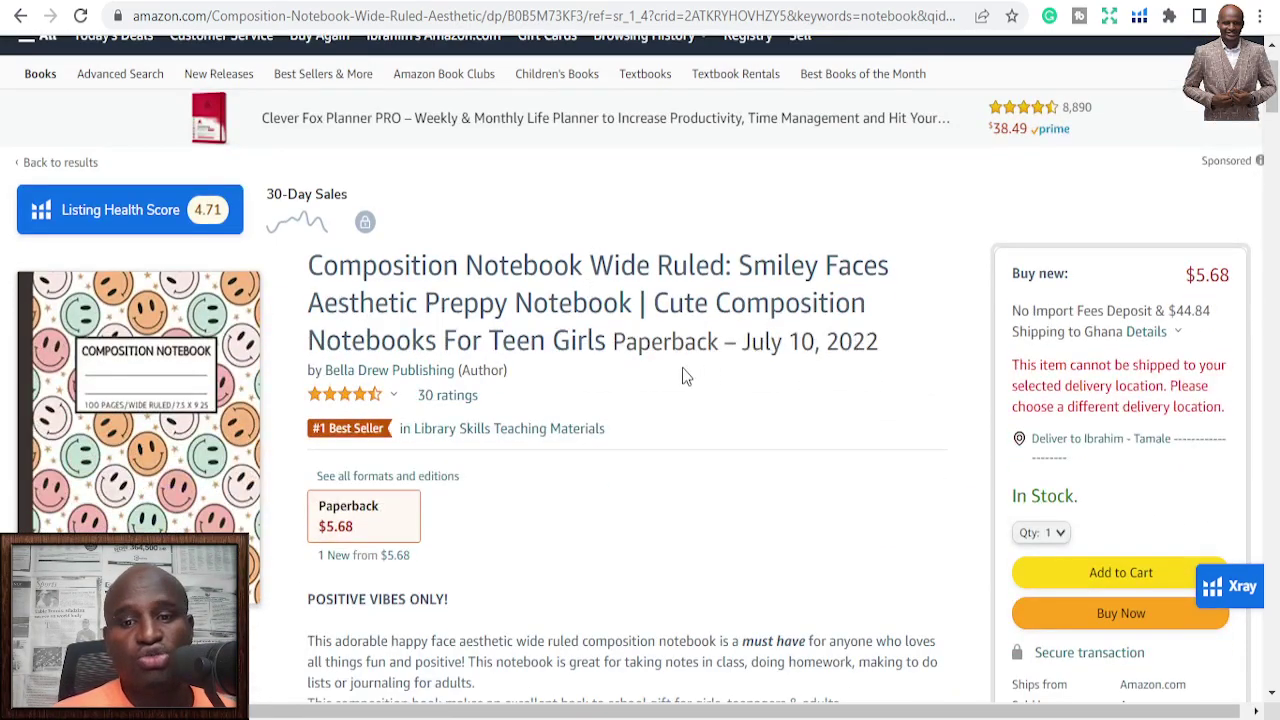
scroll(682, 376, down, 2)
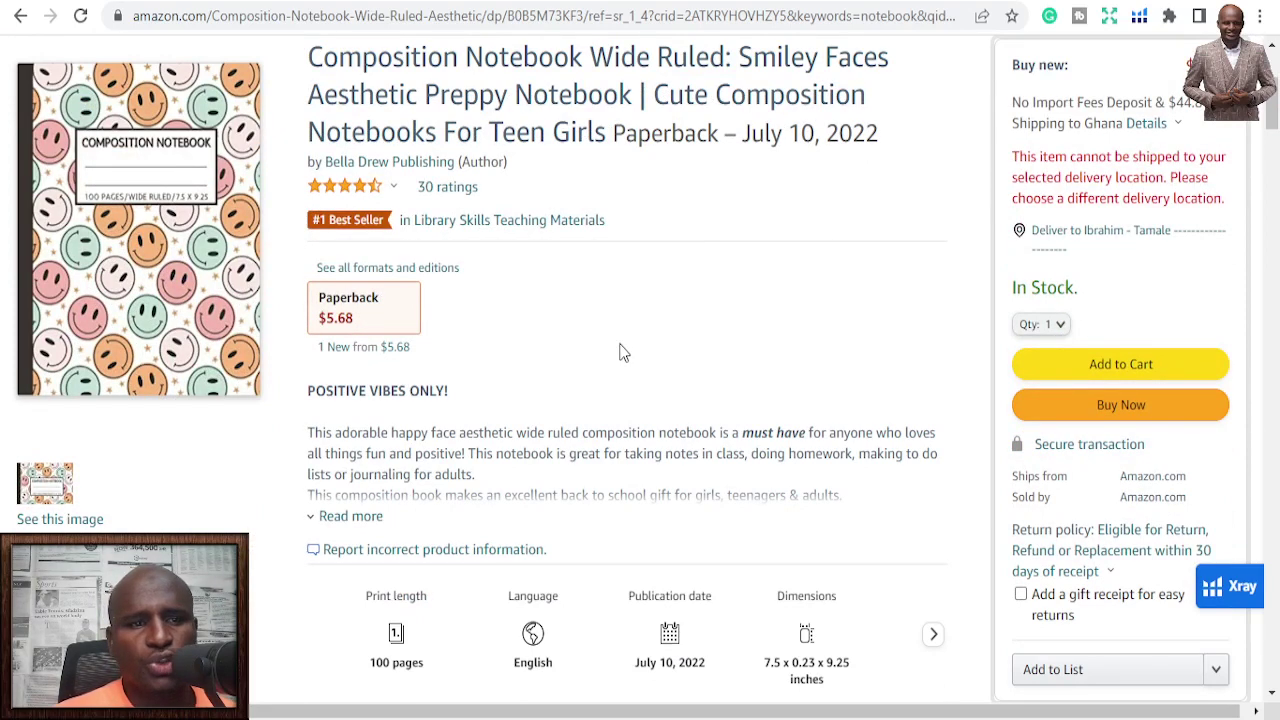
scroll(620, 352, up, 2)
scroll(730, 383, down, 1)
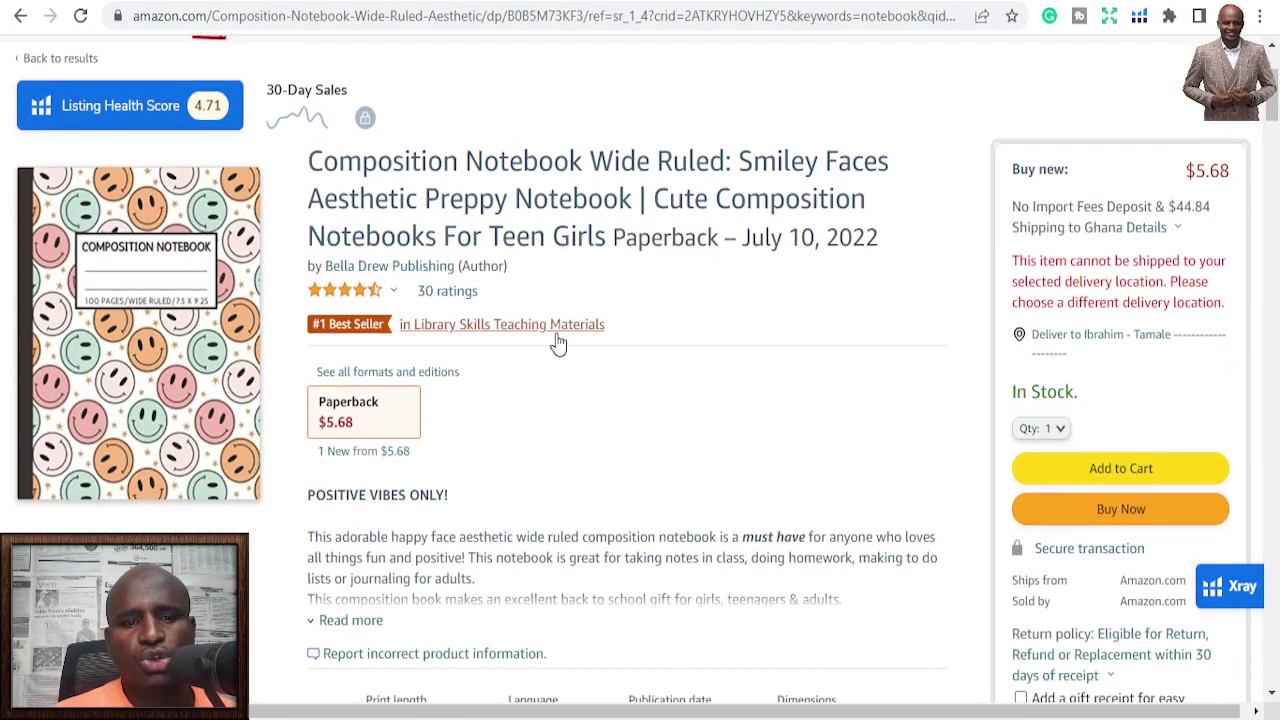
Step: Return to the notebook results and open the $5.99 Graph Paper Composition Notebook listing
click(20, 16)
scroll(634, 457, down, 4)
scroll(643, 461, down, 4)
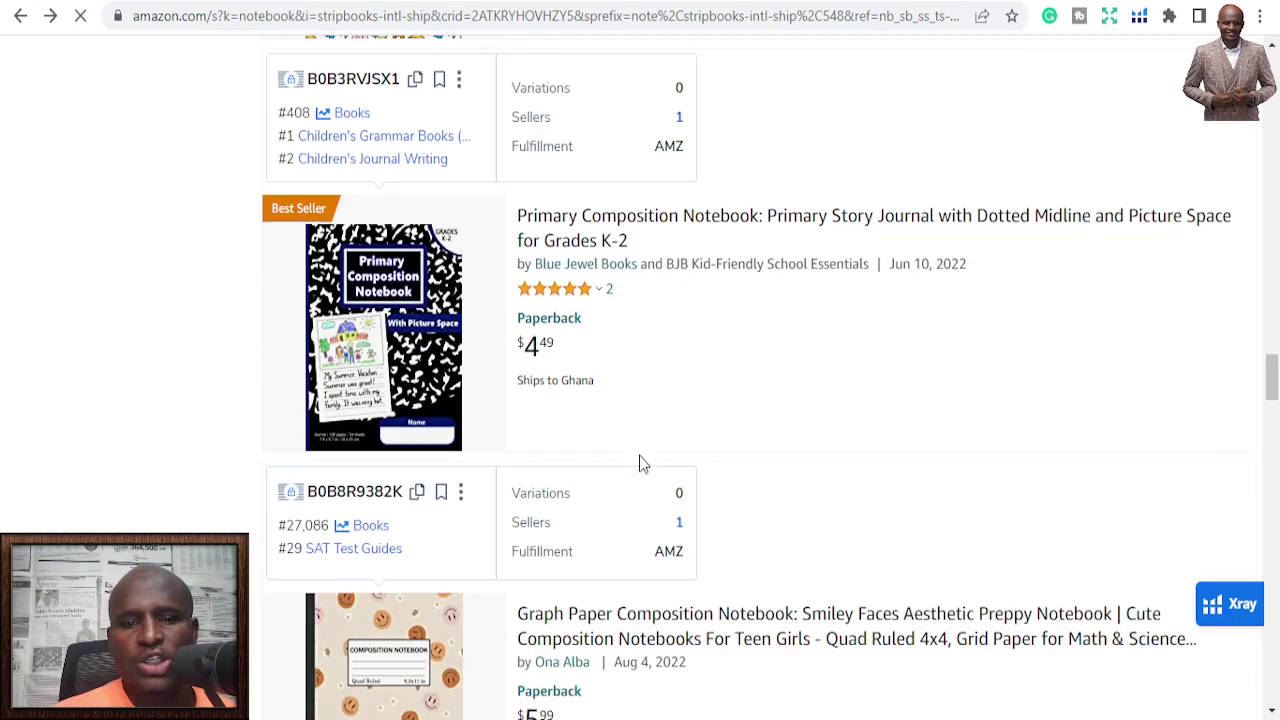
scroll(643, 464, down, 4)
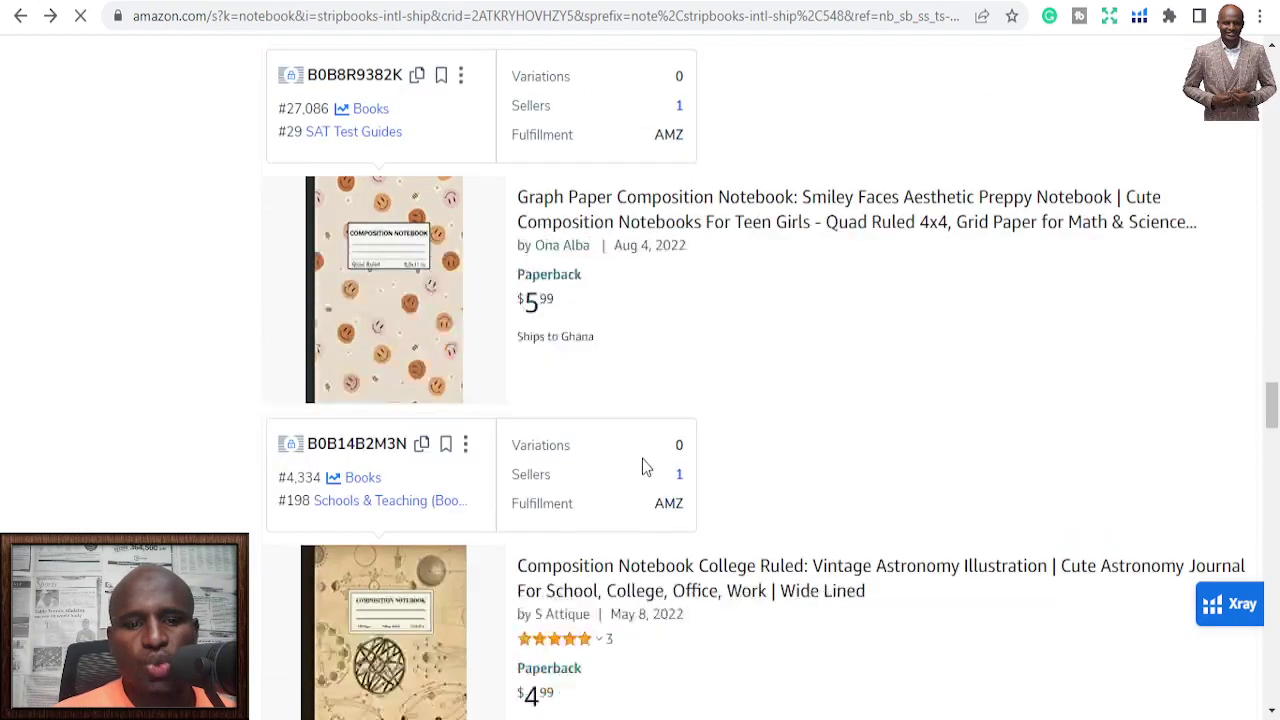
click(703, 210)
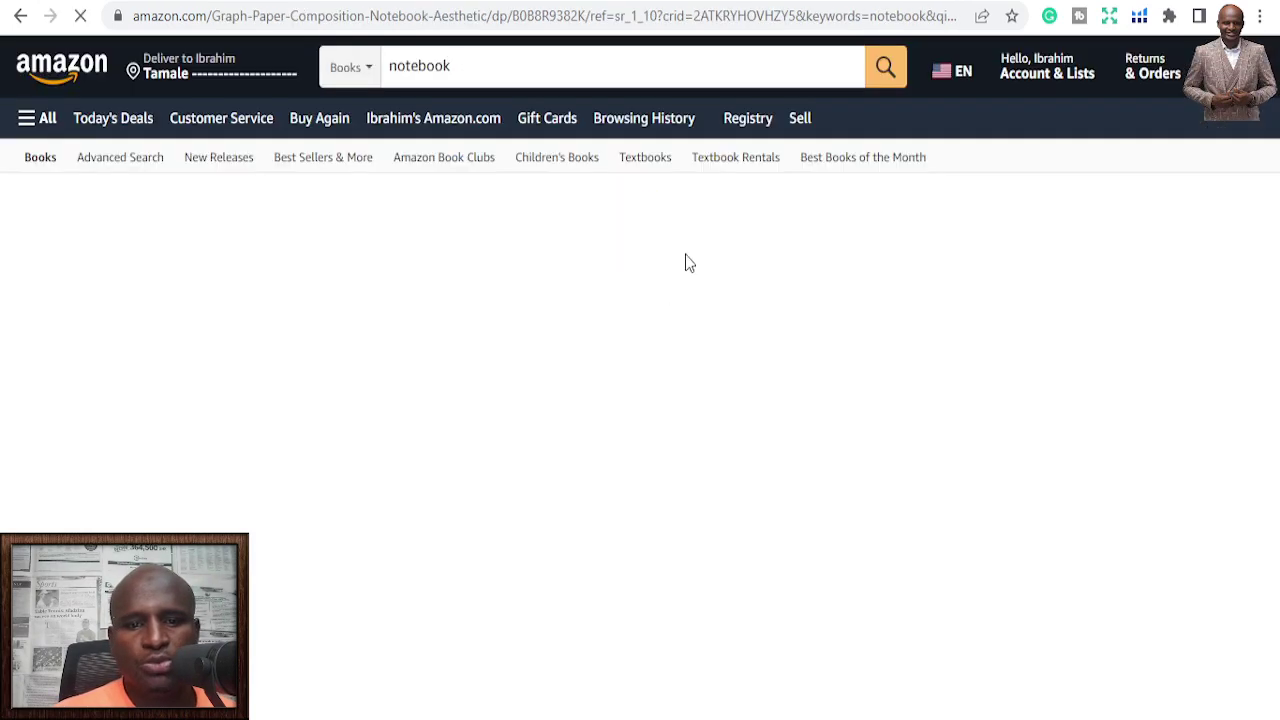
Step: Find the Product details and highlight the 120 pages count of the 8.5 x 11 notebook
scroll(530, 440, down, 2)
scroll(533, 445, up, 5)
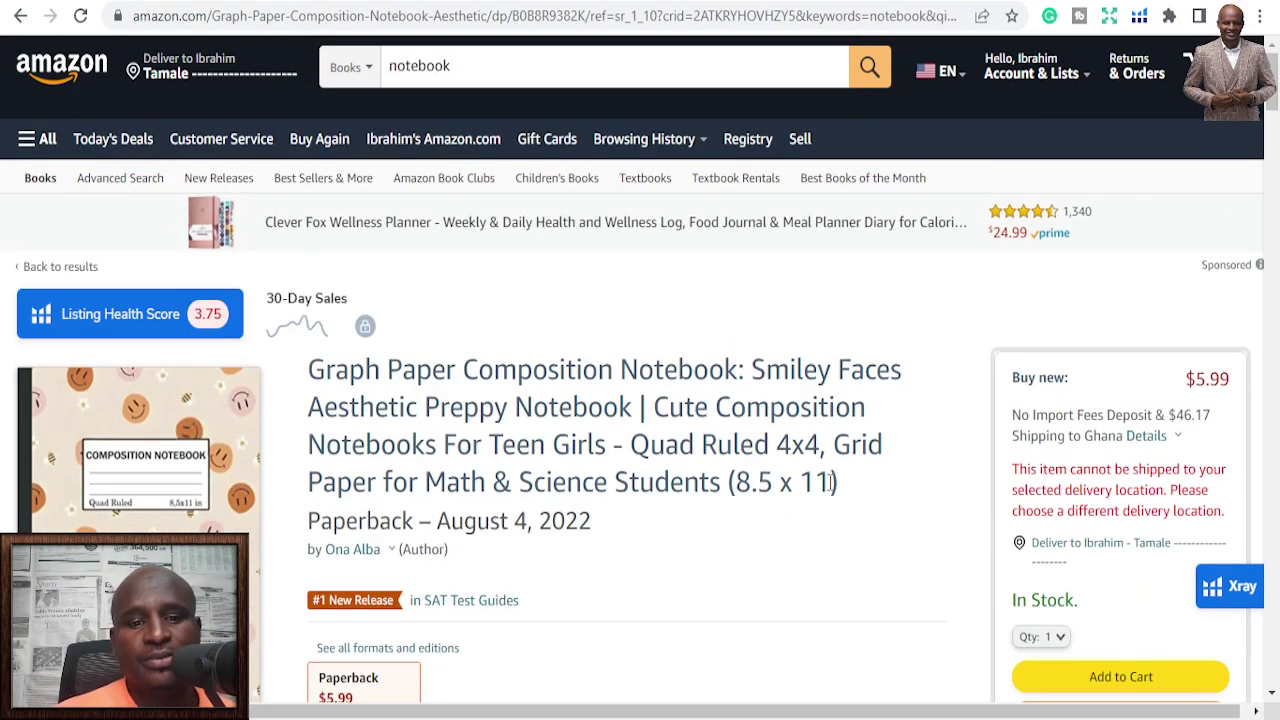
scroll(835, 490, down, 15)
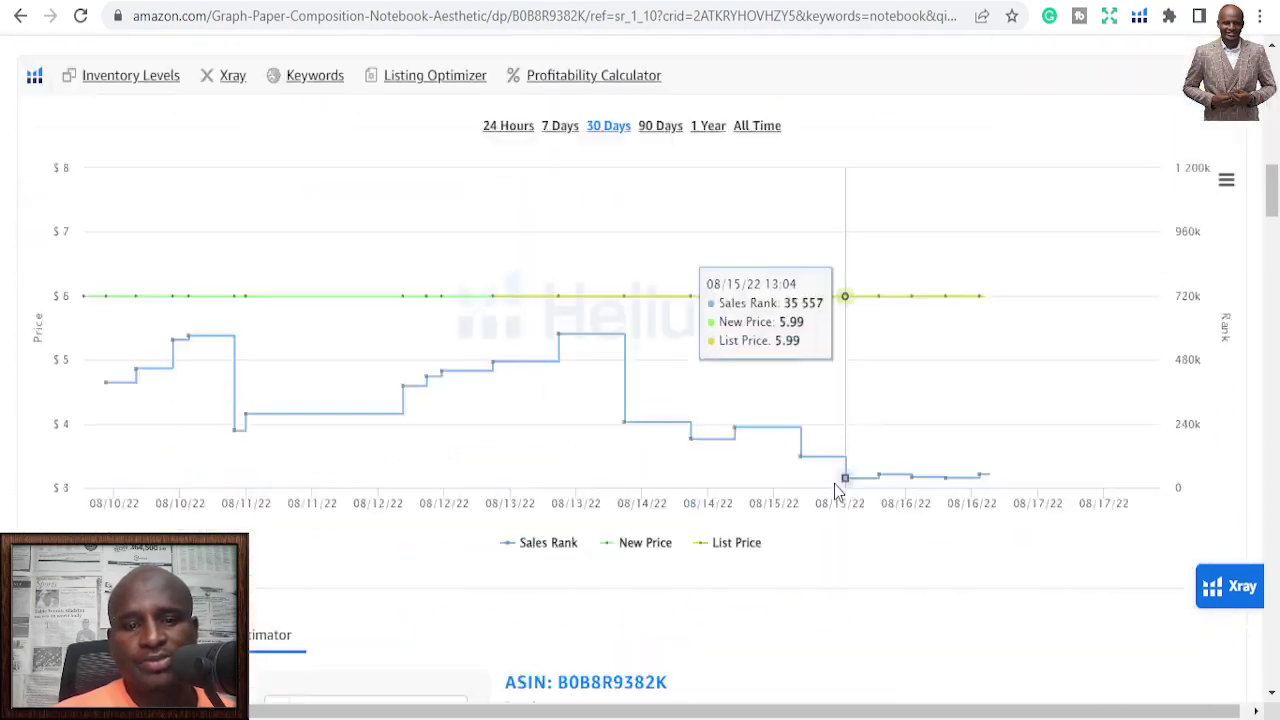
scroll(836, 490, down, 10)
scroll(837, 480, up, 4)
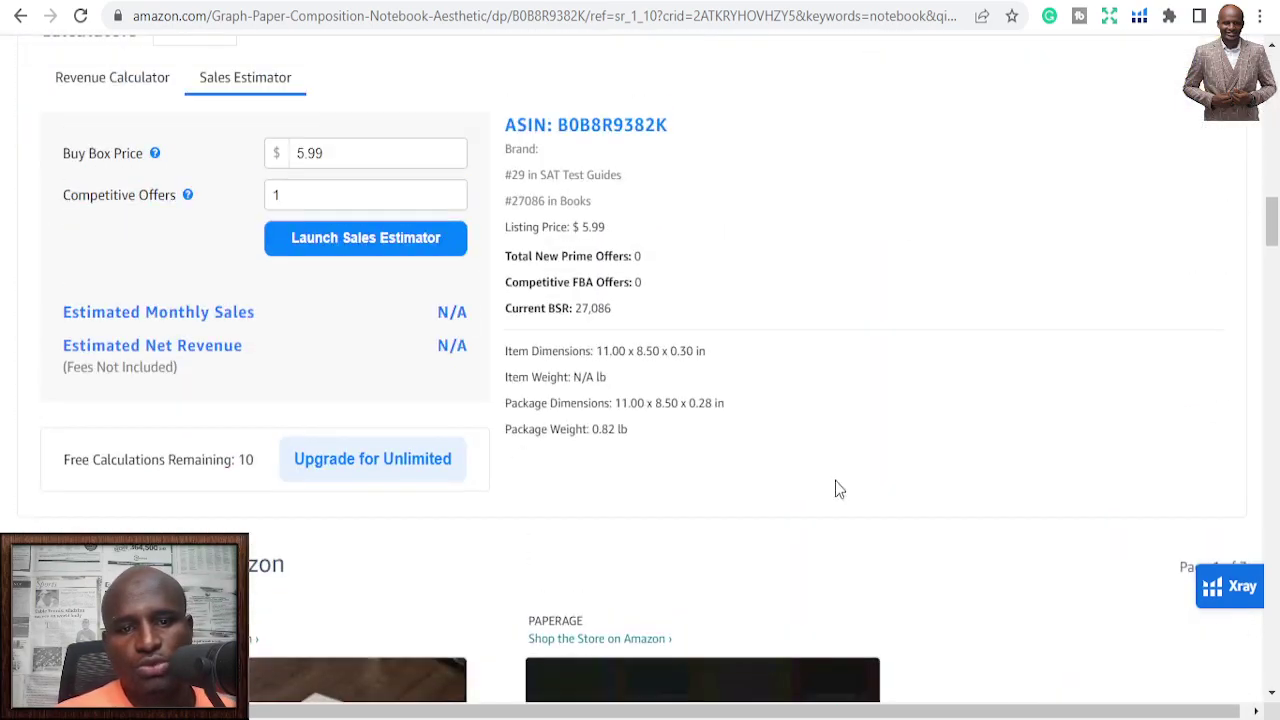
scroll(838, 488, down, 15)
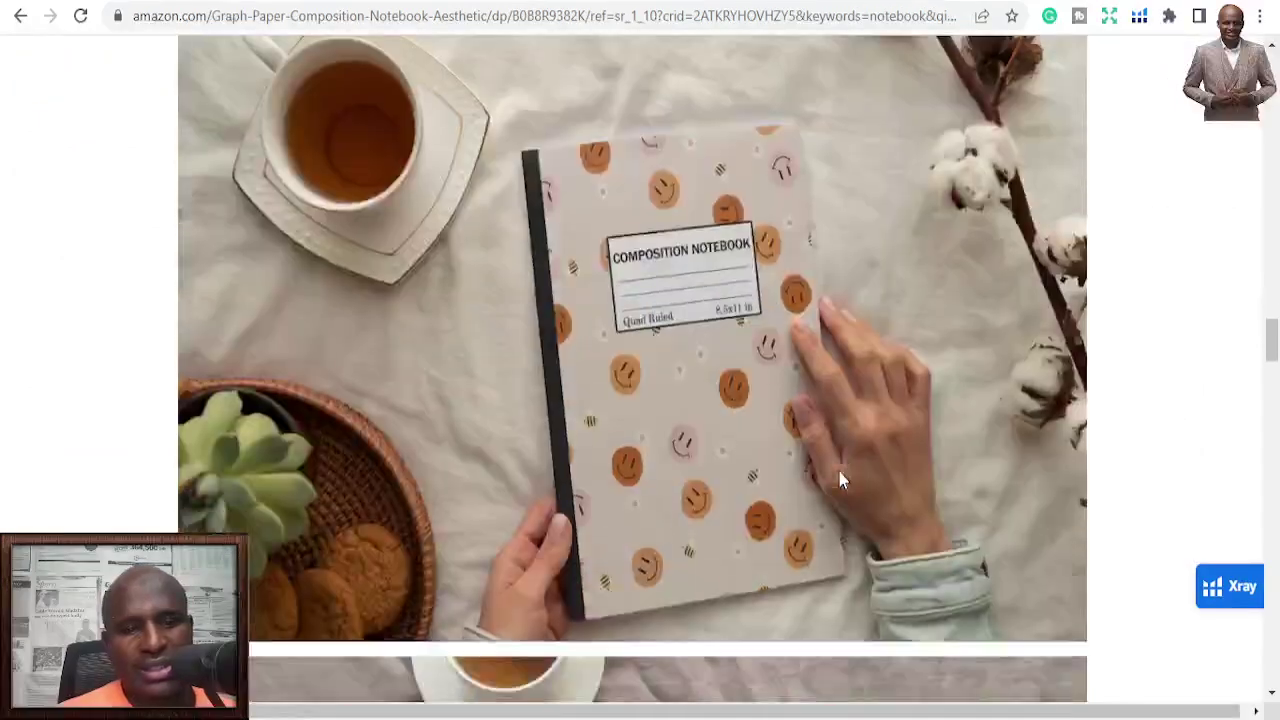
scroll(839, 481, down, 15)
scroll(843, 477, up, 2)
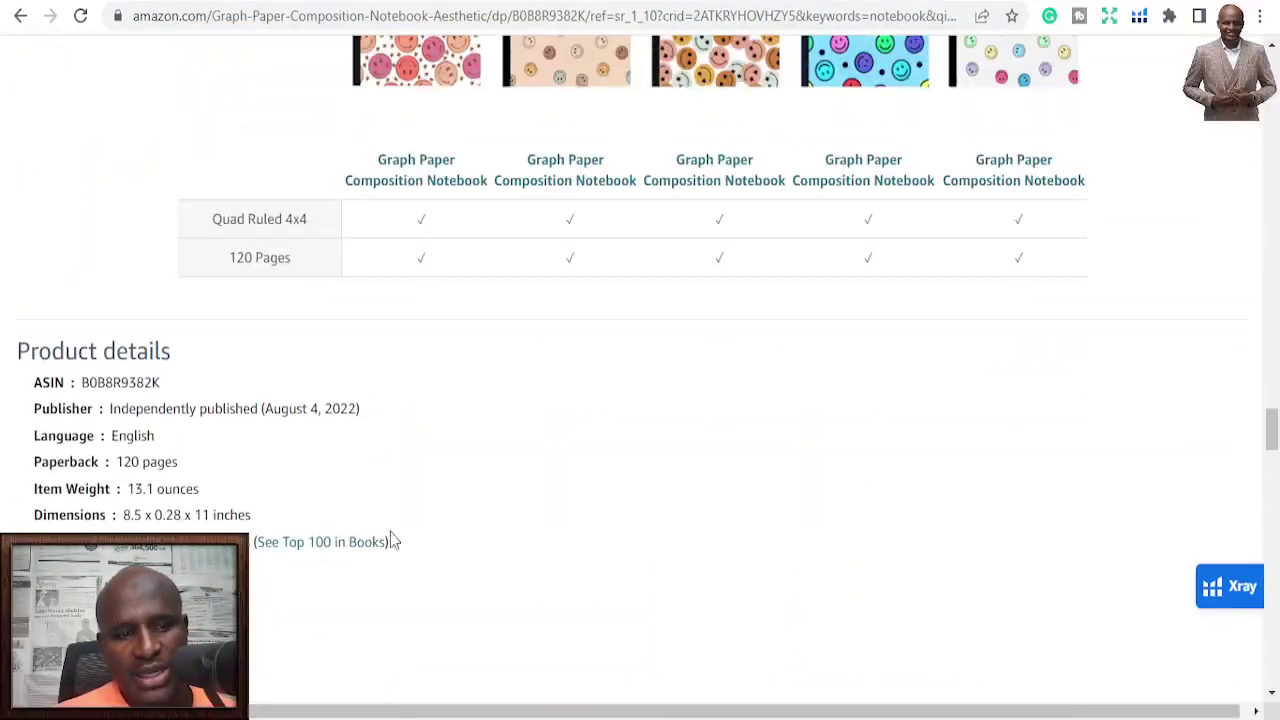
scroll(183, 474, down, 2)
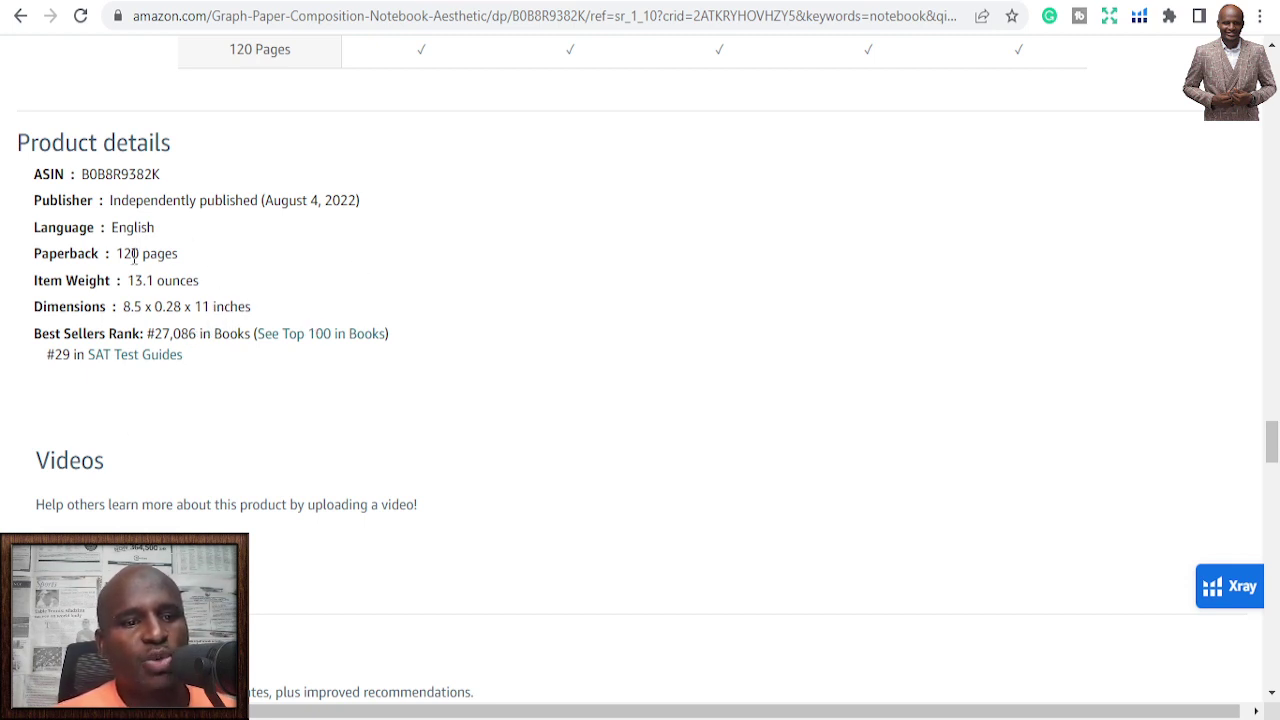
drag(117, 258, 175, 252)
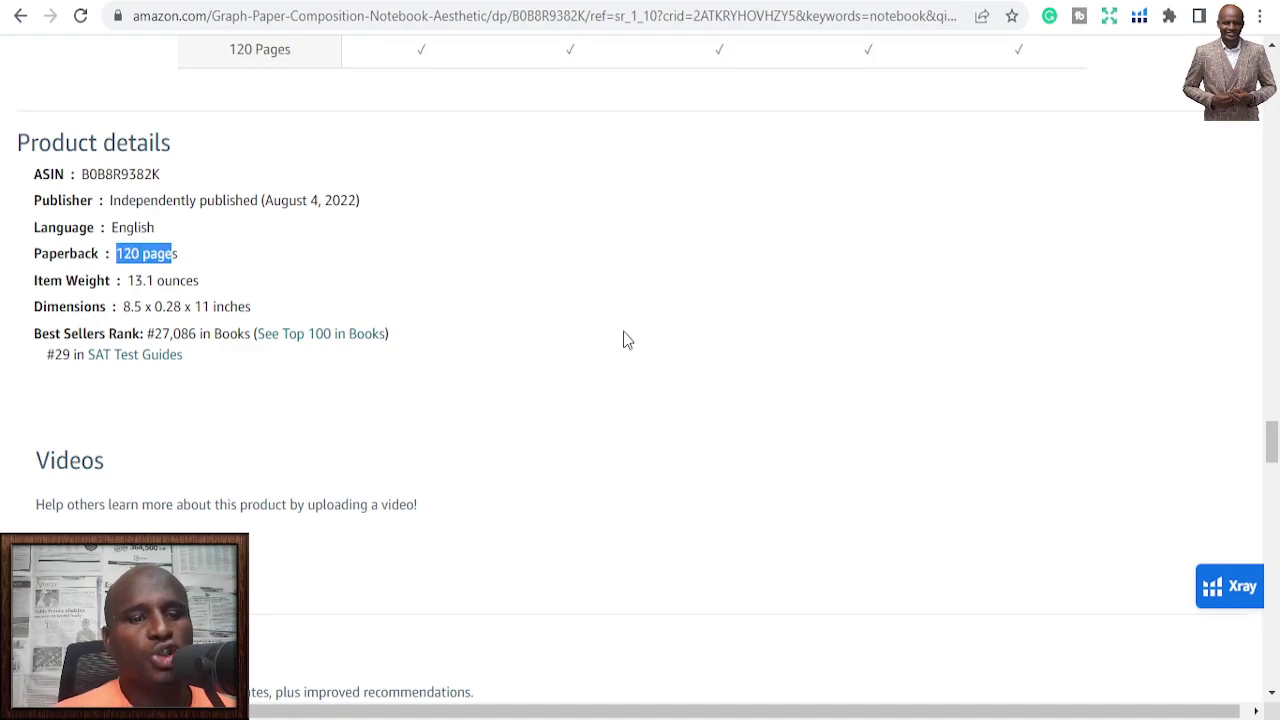
Step: Scroll back to the top of the Graph Paper Composition Notebook page
scroll(822, 415, up, 20)
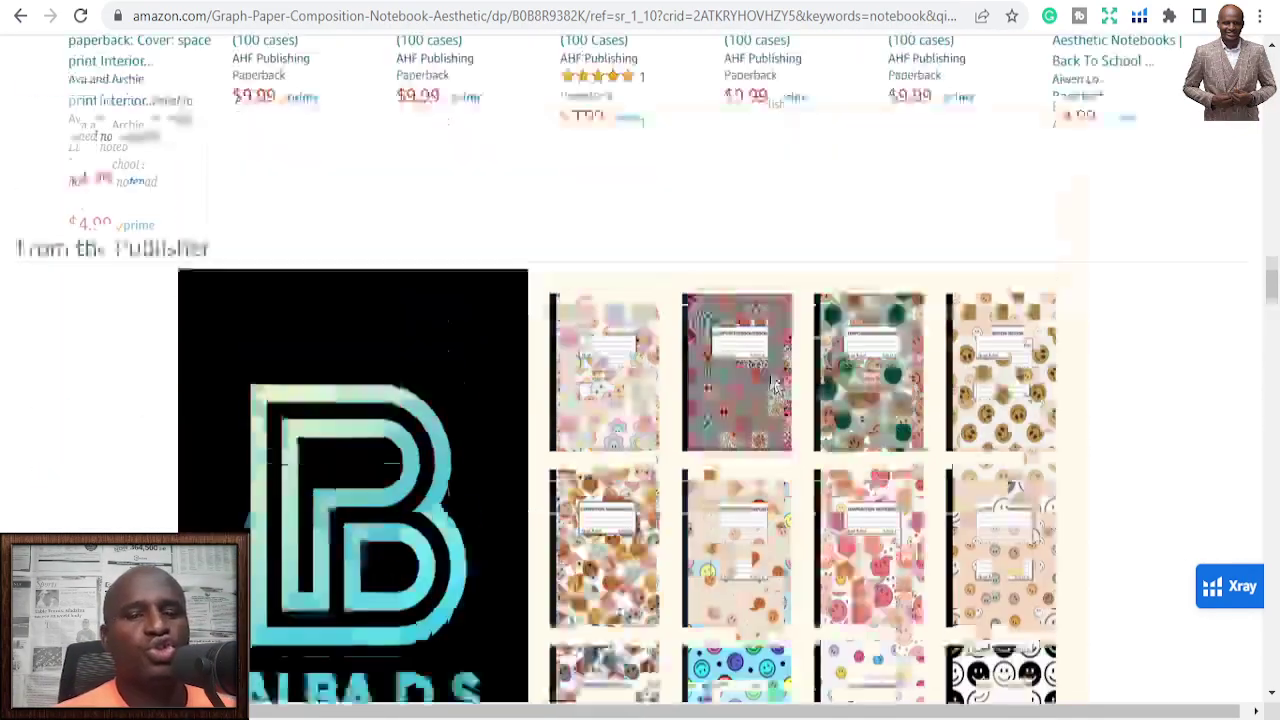
scroll(775, 385, up, 20)
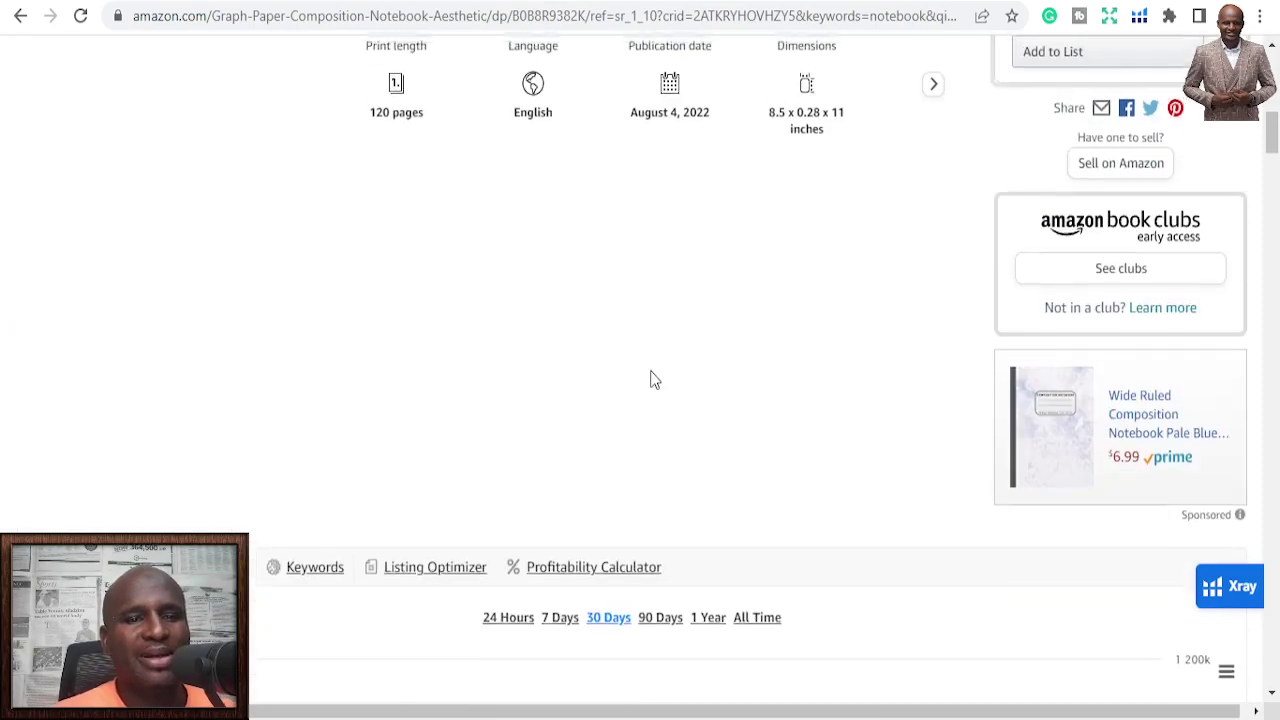
scroll(650, 380, up, 4)
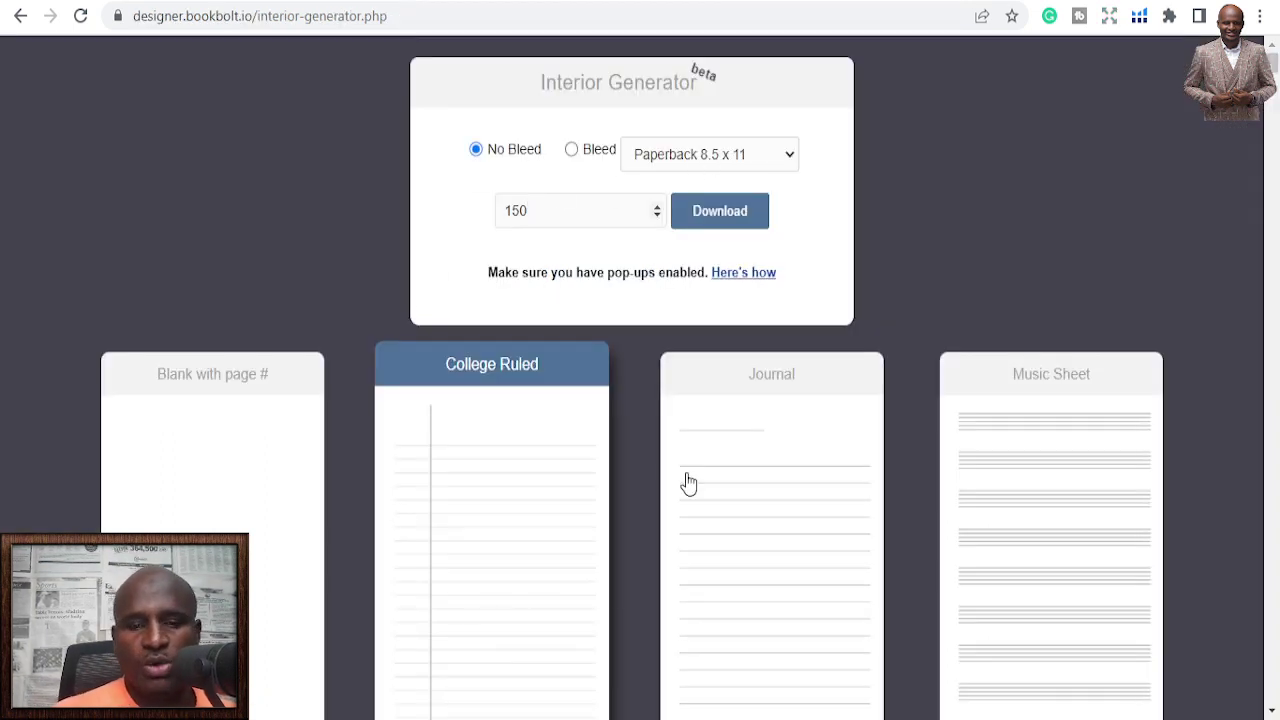
Step: Change the page count from 150 to 120 and generate the College Ruled interior PDF
key(BackSpace)
key(BackSpace)
key(BackSpace)
text(12)
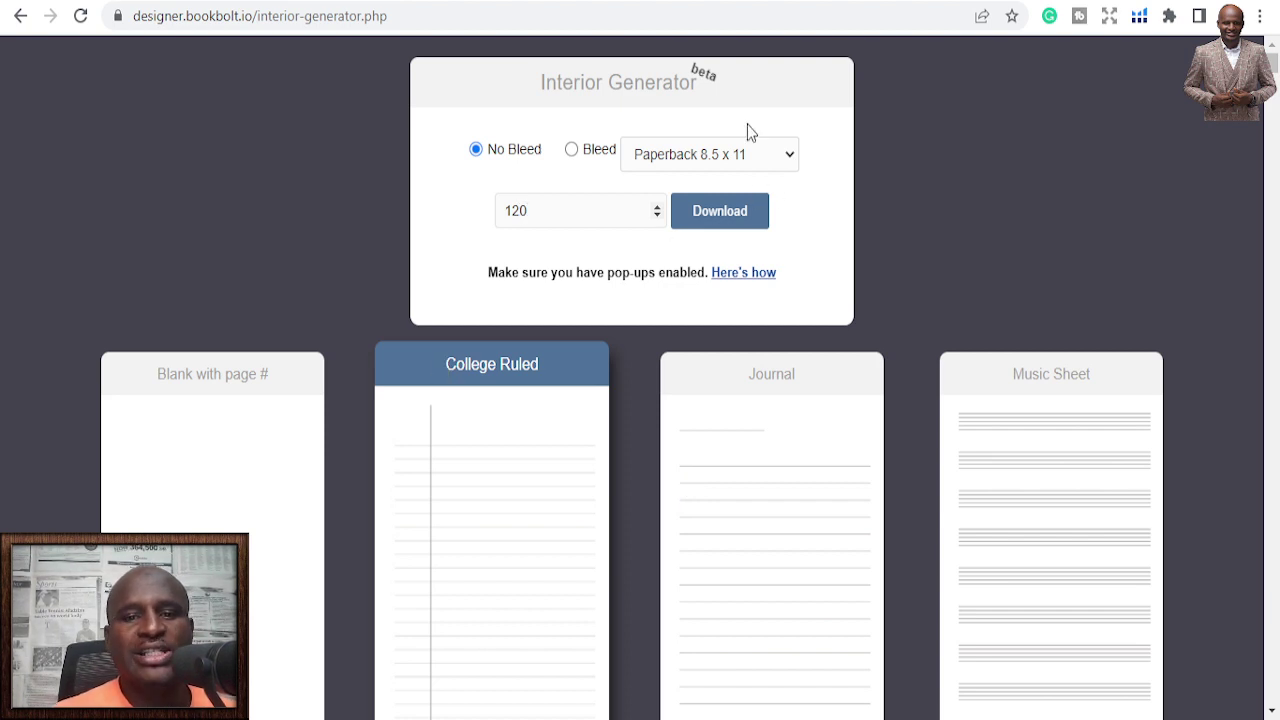
click(722, 222)
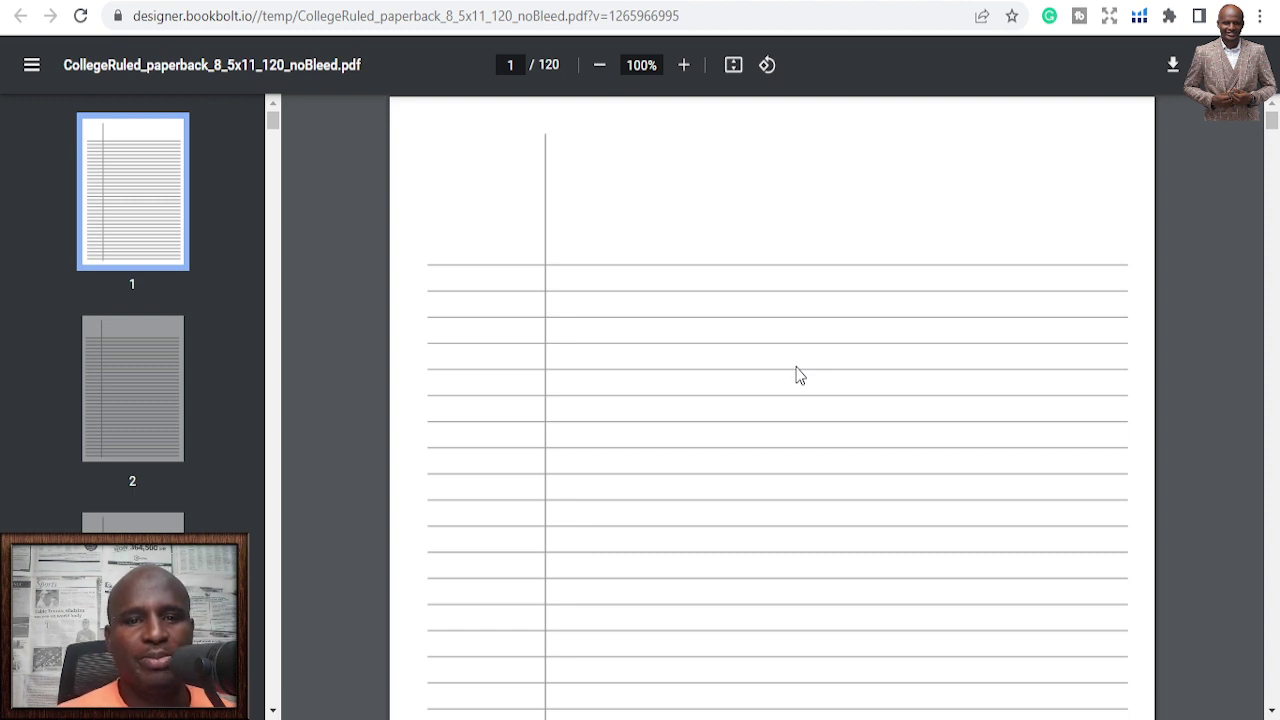
Step: Scroll through the college-ruled PDF from page 15 to page 19 to check the lined pages
scroll(757, 332, down, 15)
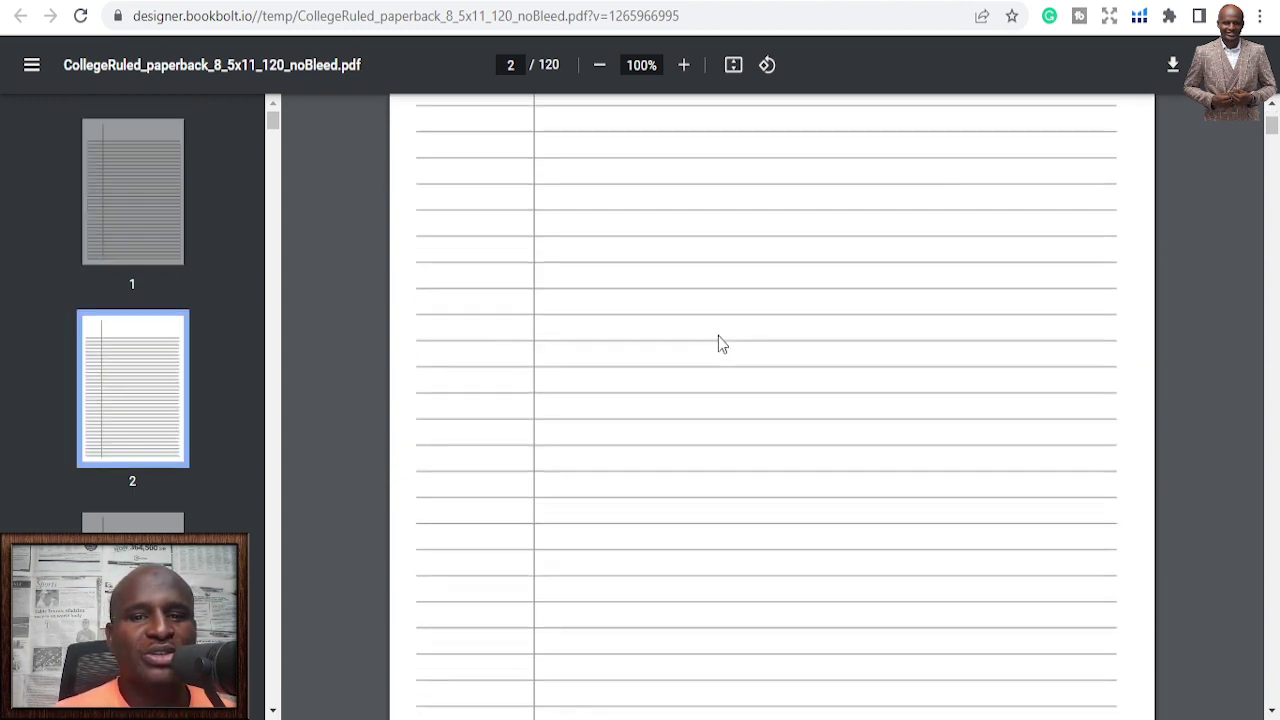
scroll(718, 338, down, 20)
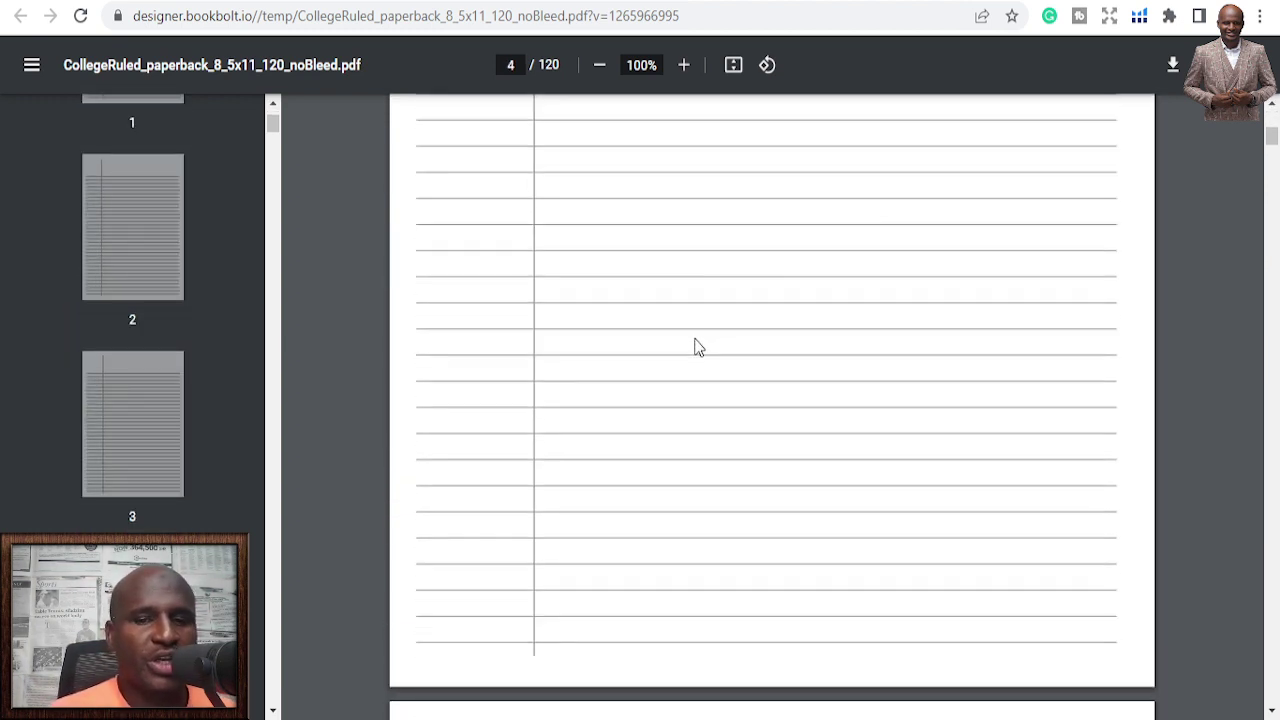
scroll(698, 350, down, 8)
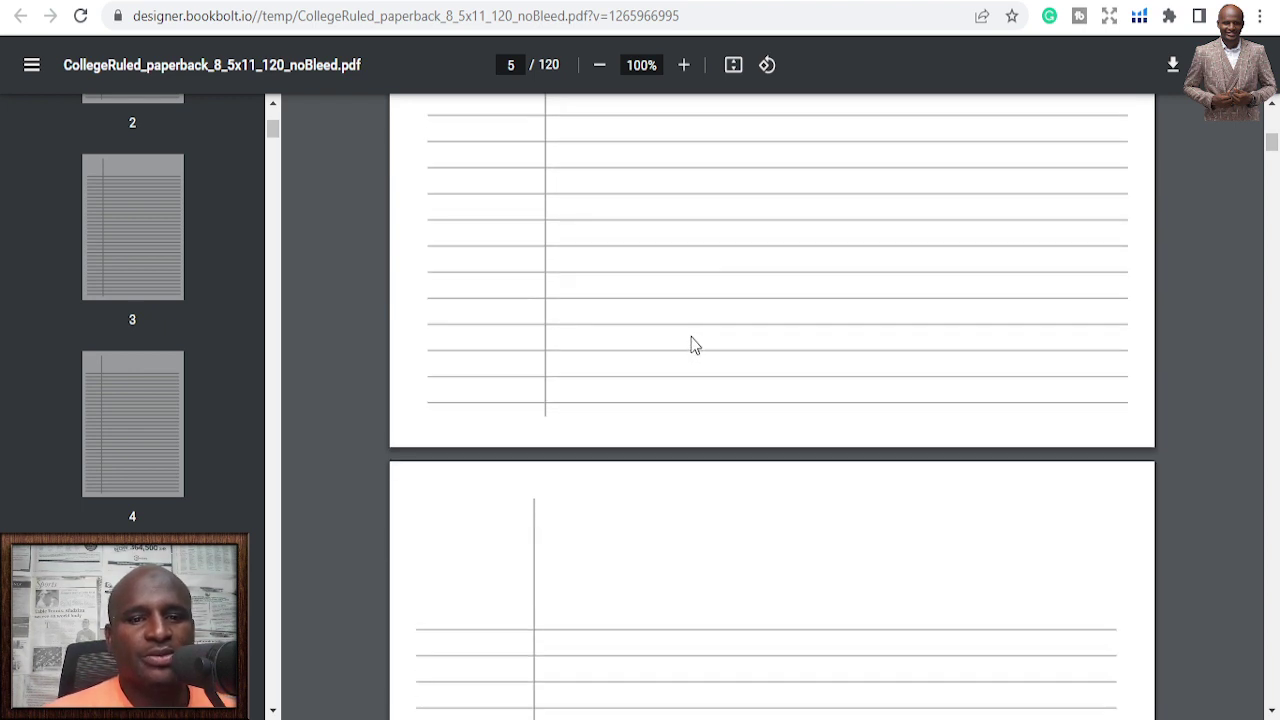
scroll(680, 468, down, 20)
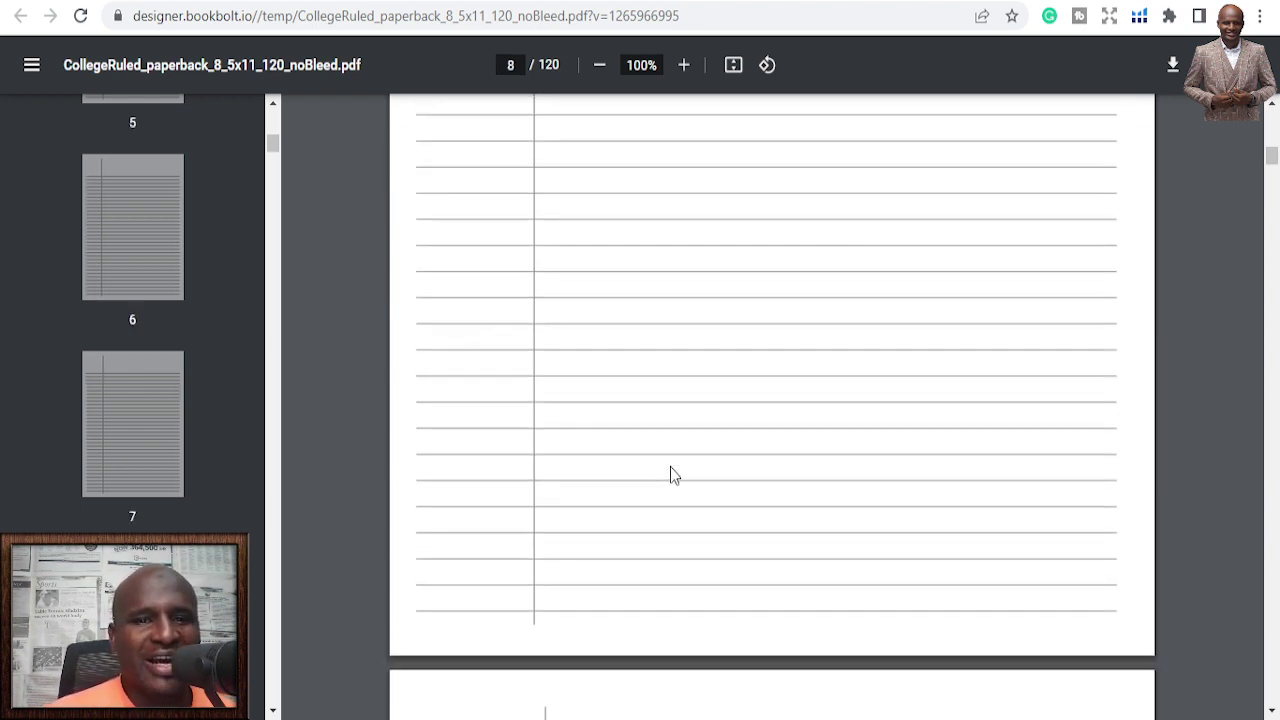
scroll(670, 474, down, 2)
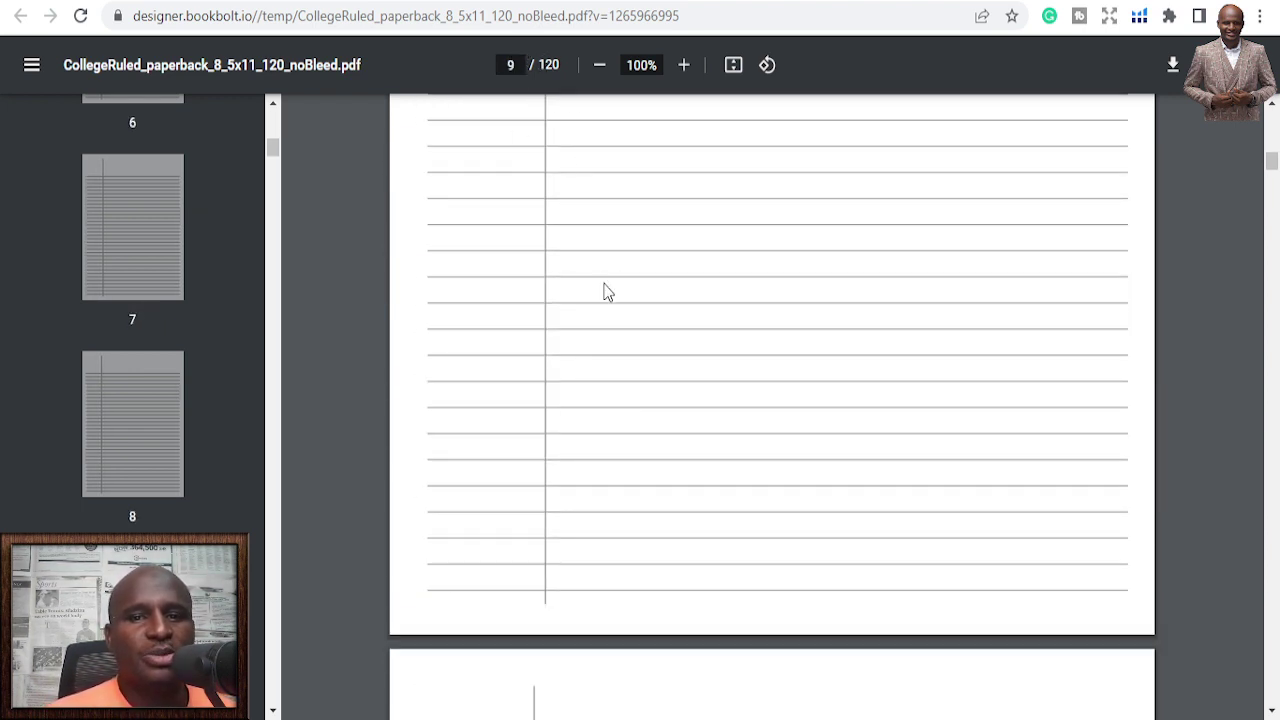
scroll(604, 291, down, 10)
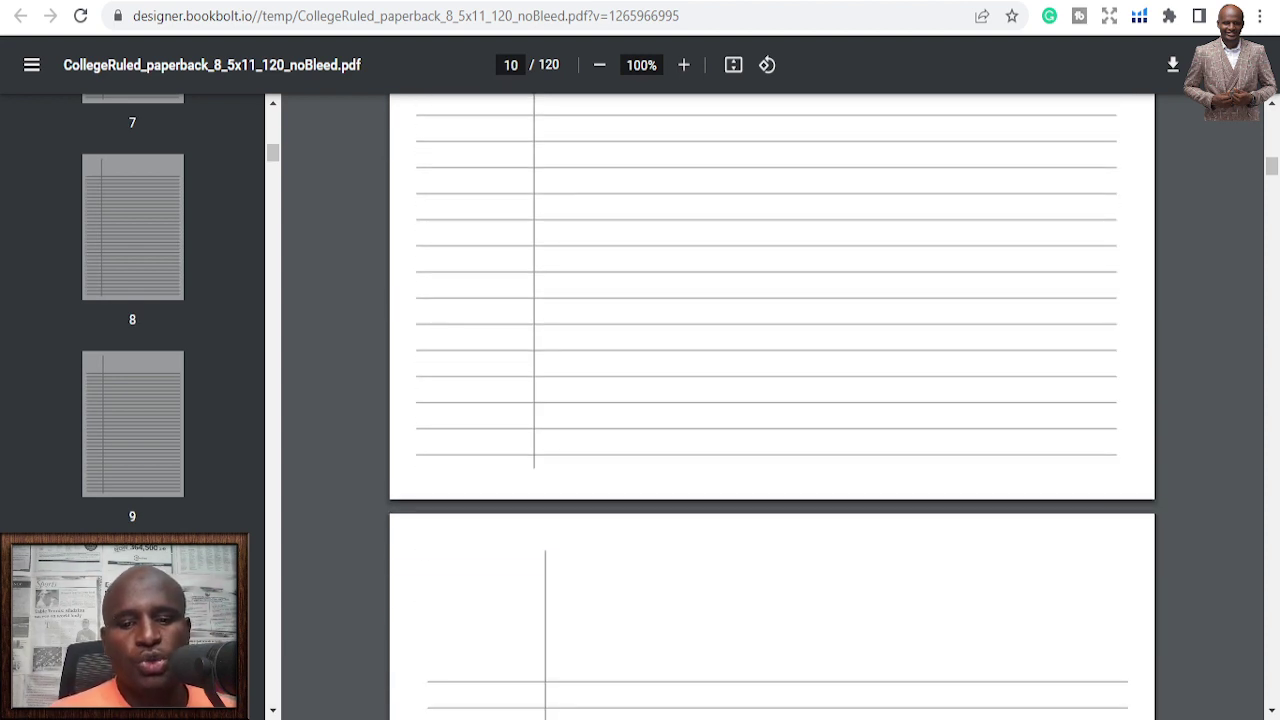
scroll(523, 332, down, 20)
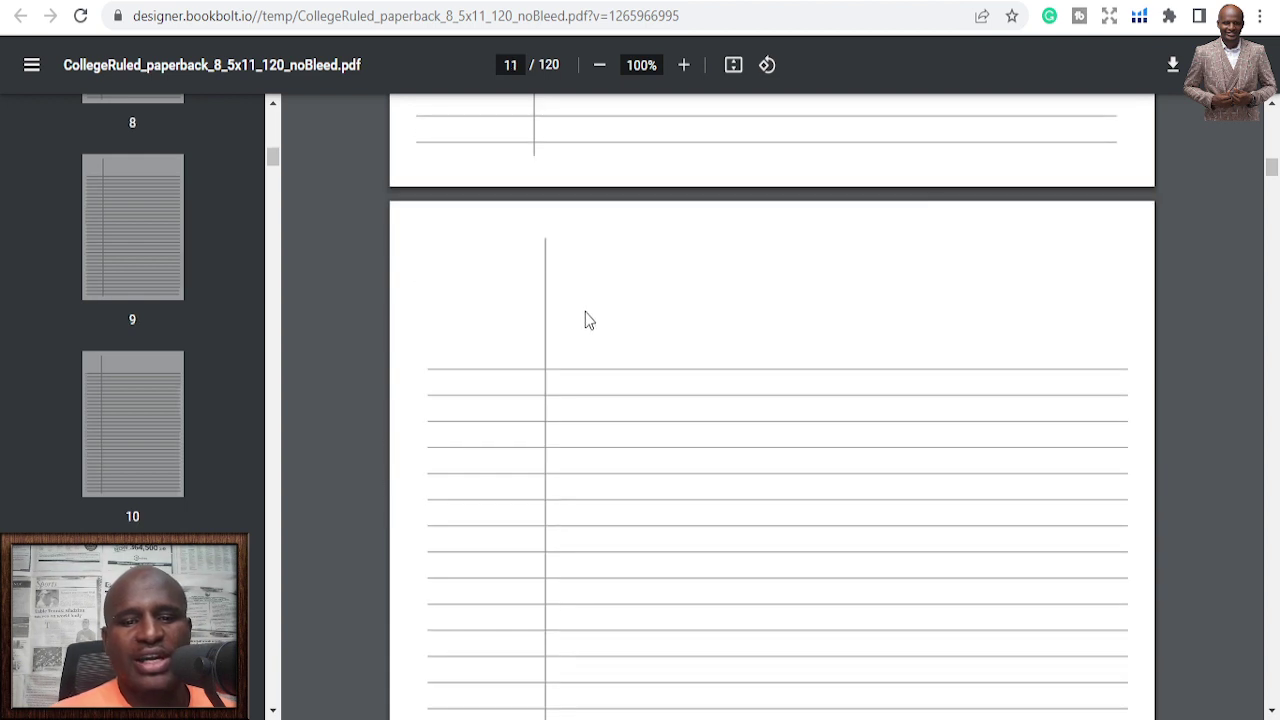
scroll(592, 354, down, 20)
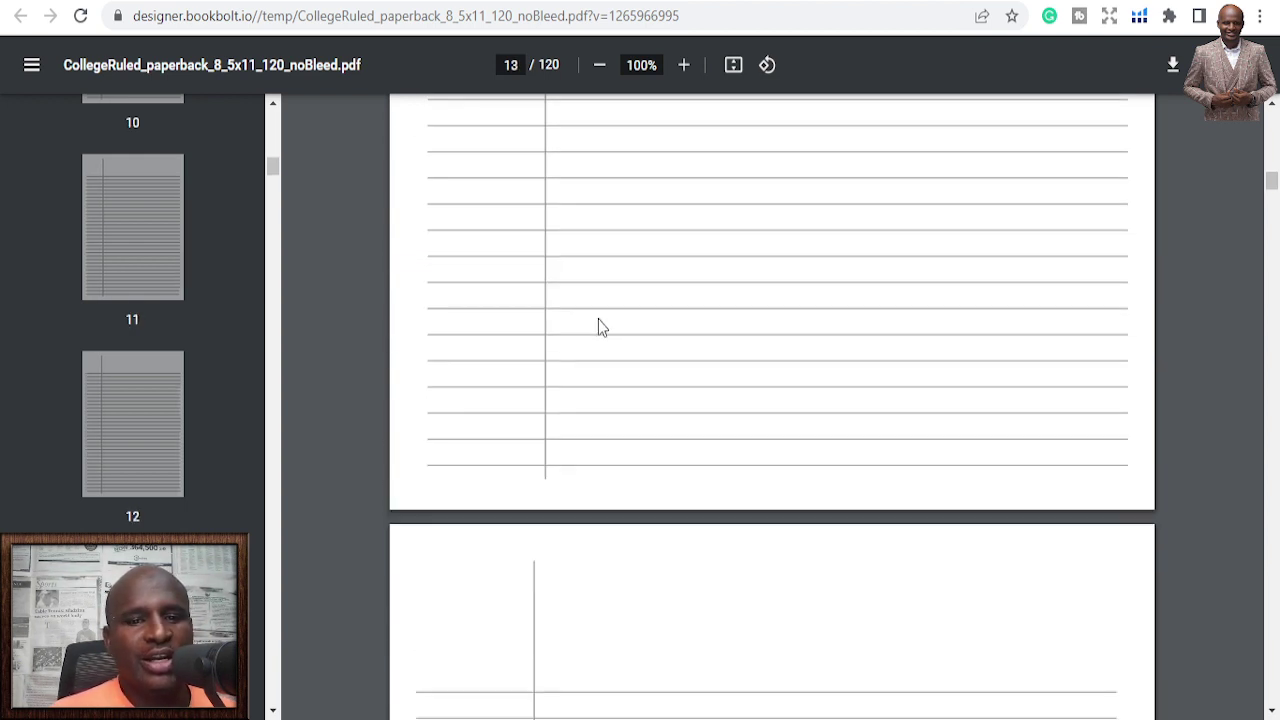
scroll(591, 343, down, 20)
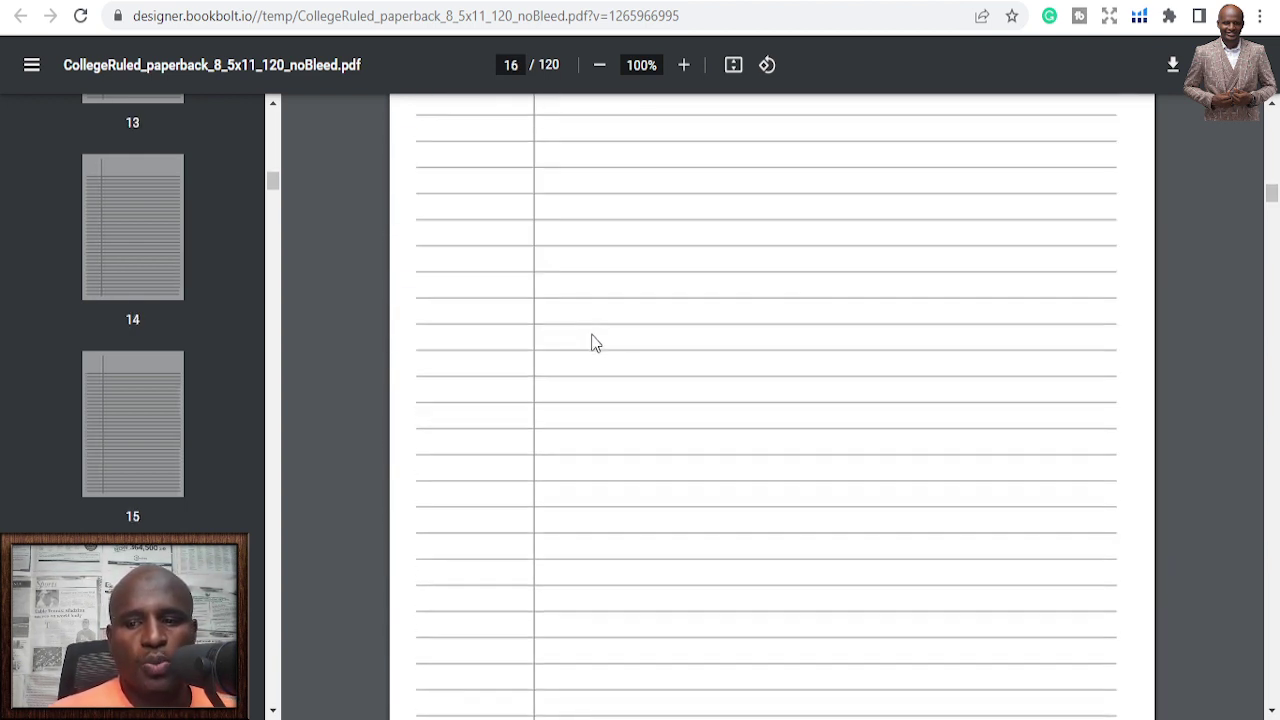
scroll(592, 329, down, 10)
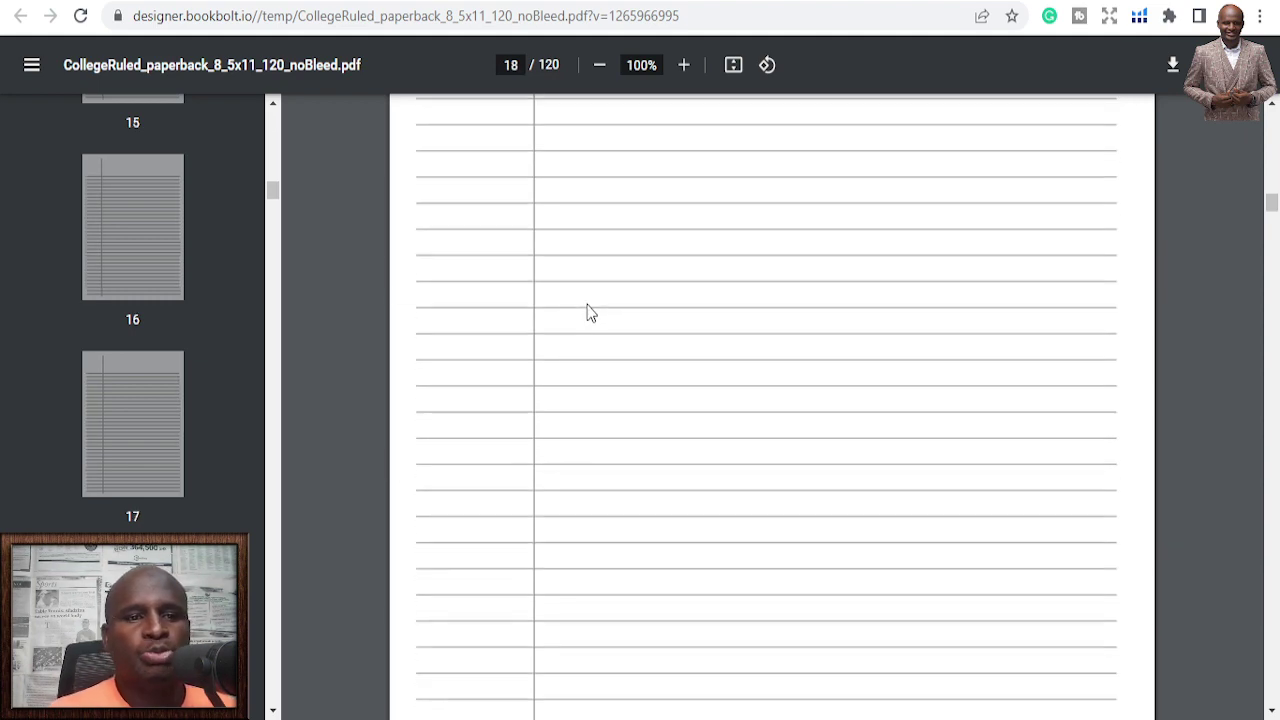
scroll(594, 288, down, 2)
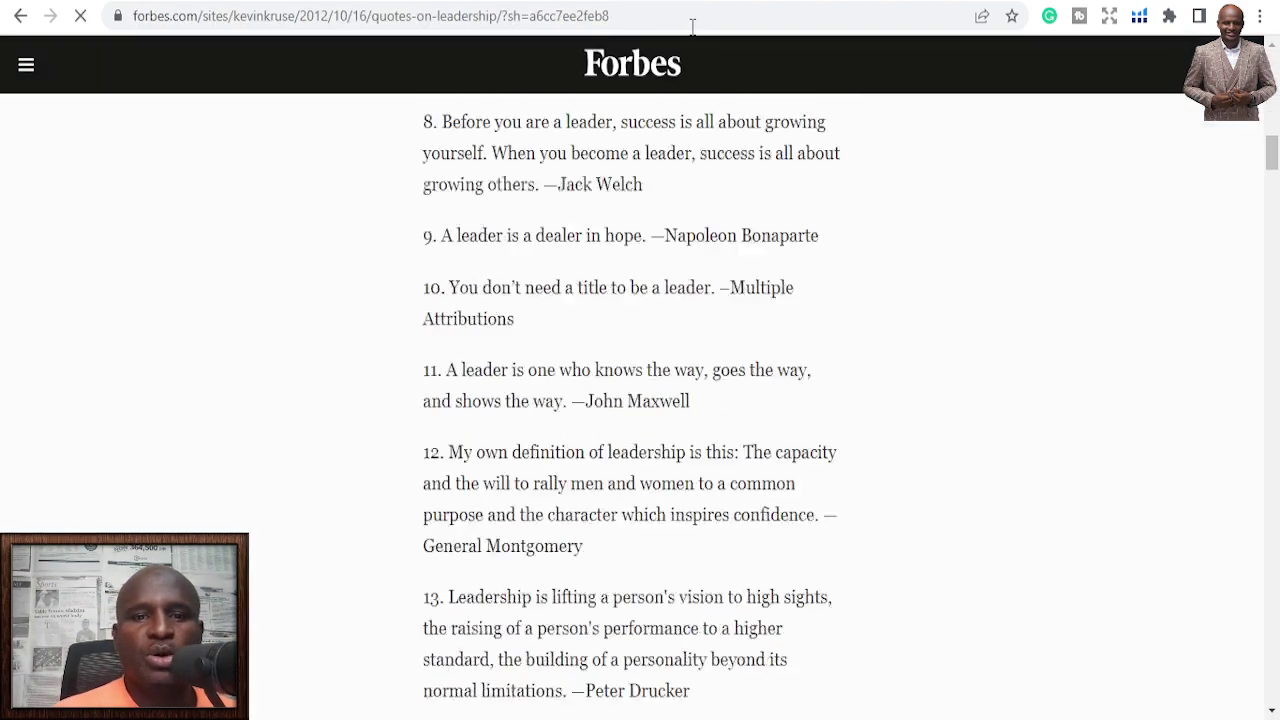
Step: Replace the Forbes page by going to creativefabrica.com from the address bar
click(692, 25)
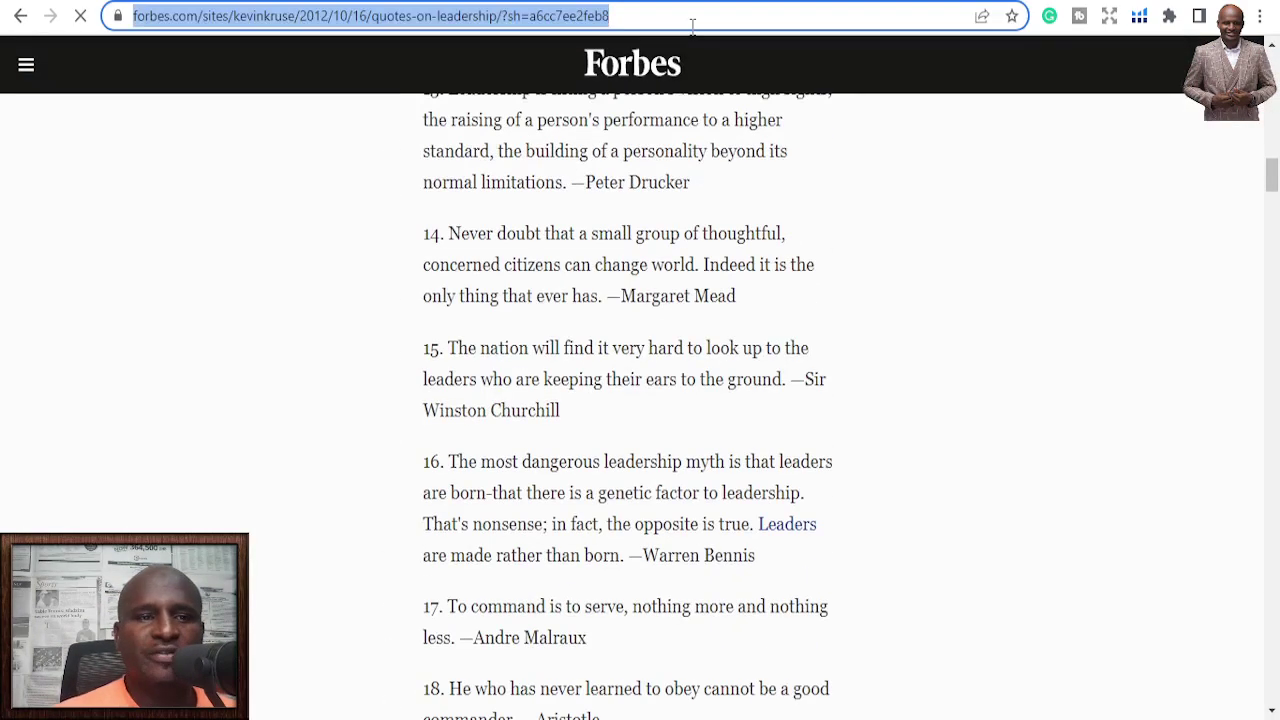
text(creativefabrica.com)
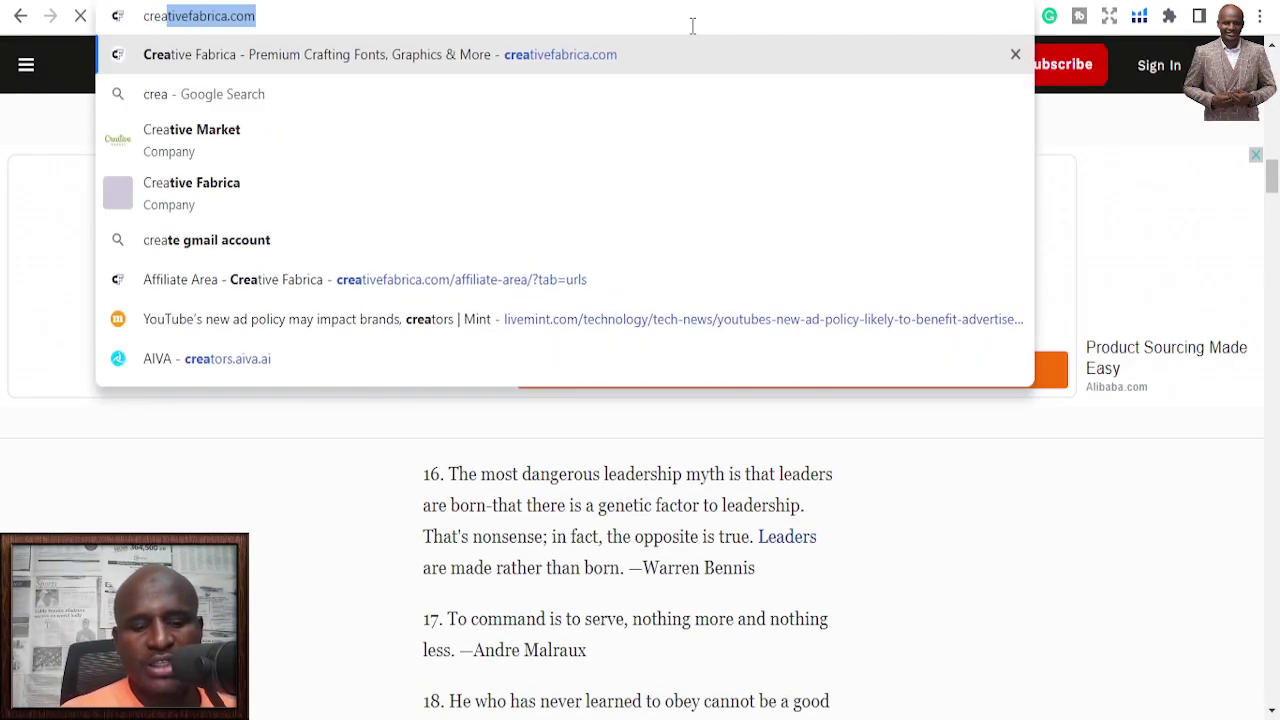
key(Return)
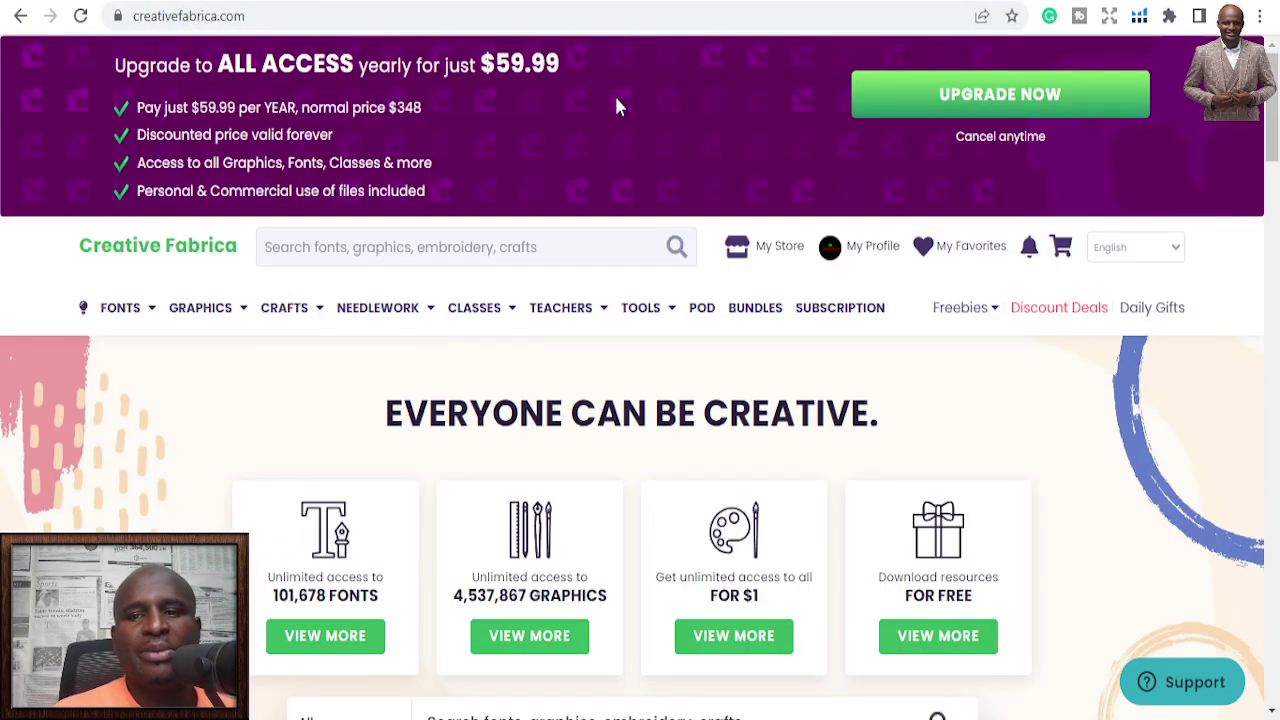
Step: Reach the Graphics > KDP Interiors listing showing 120,222 notebook and planner results
scroll(320, 331, down, 5)
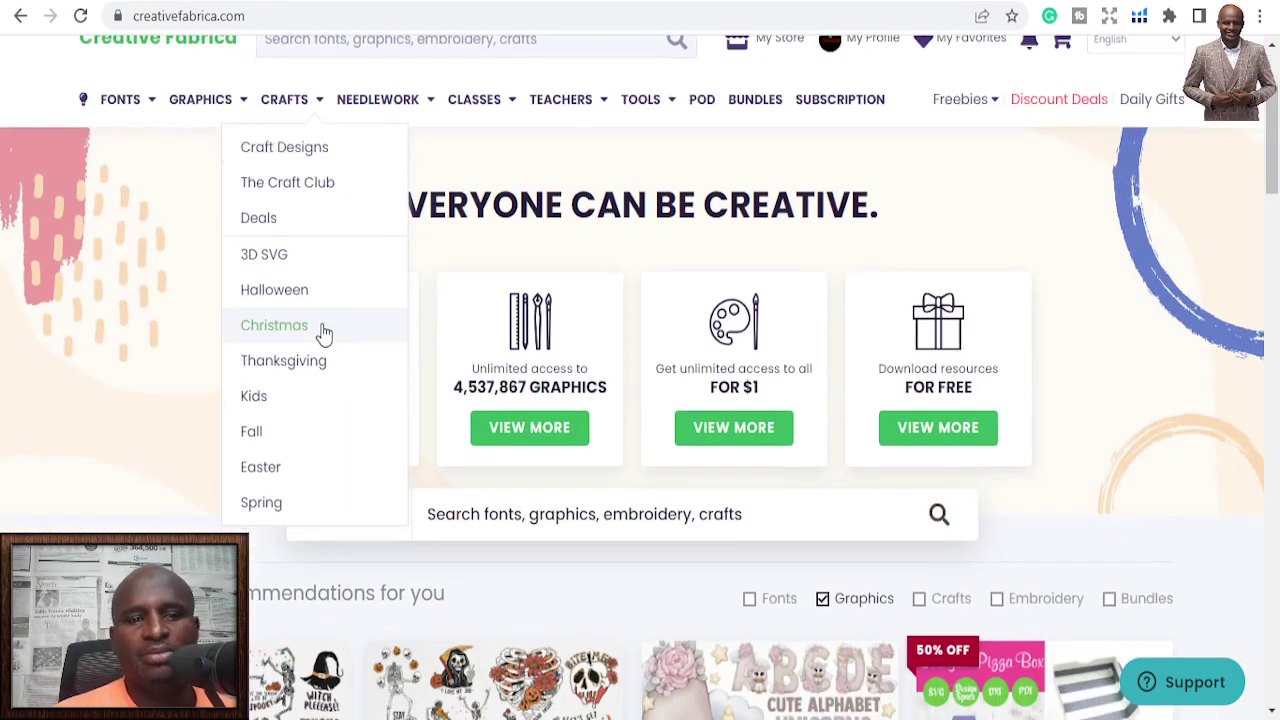
scroll(480, 360, up, 4)
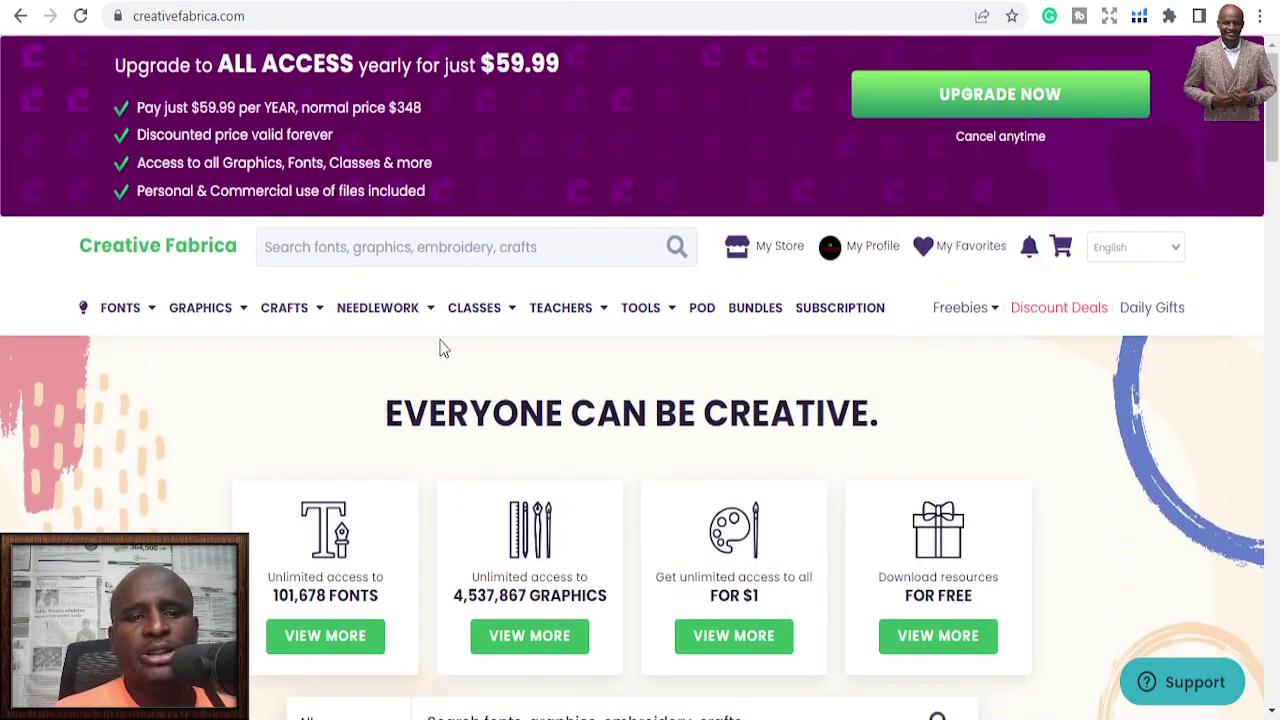
mouse_move(160, 322)
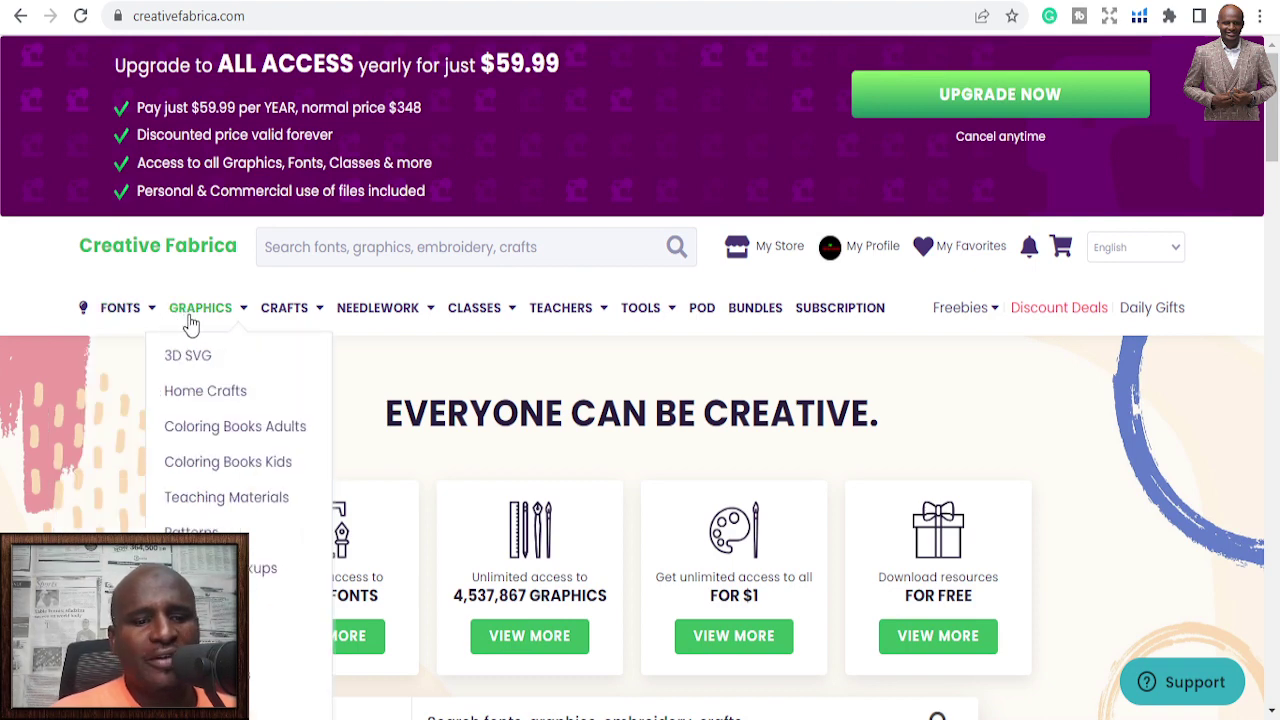
scroll(300, 670, down, 1)
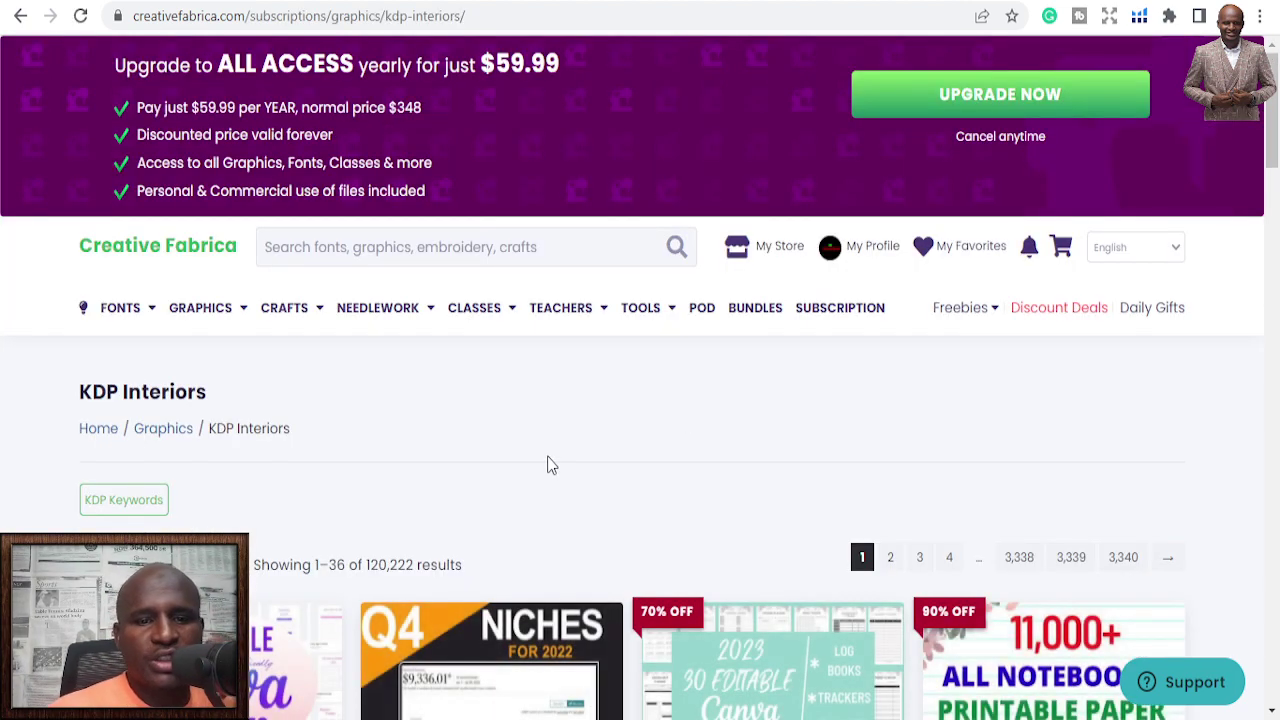
Step: Browse the KDP Interiors notebook and planner listings, scrolling down and back up
scroll(548, 465, down, 5)
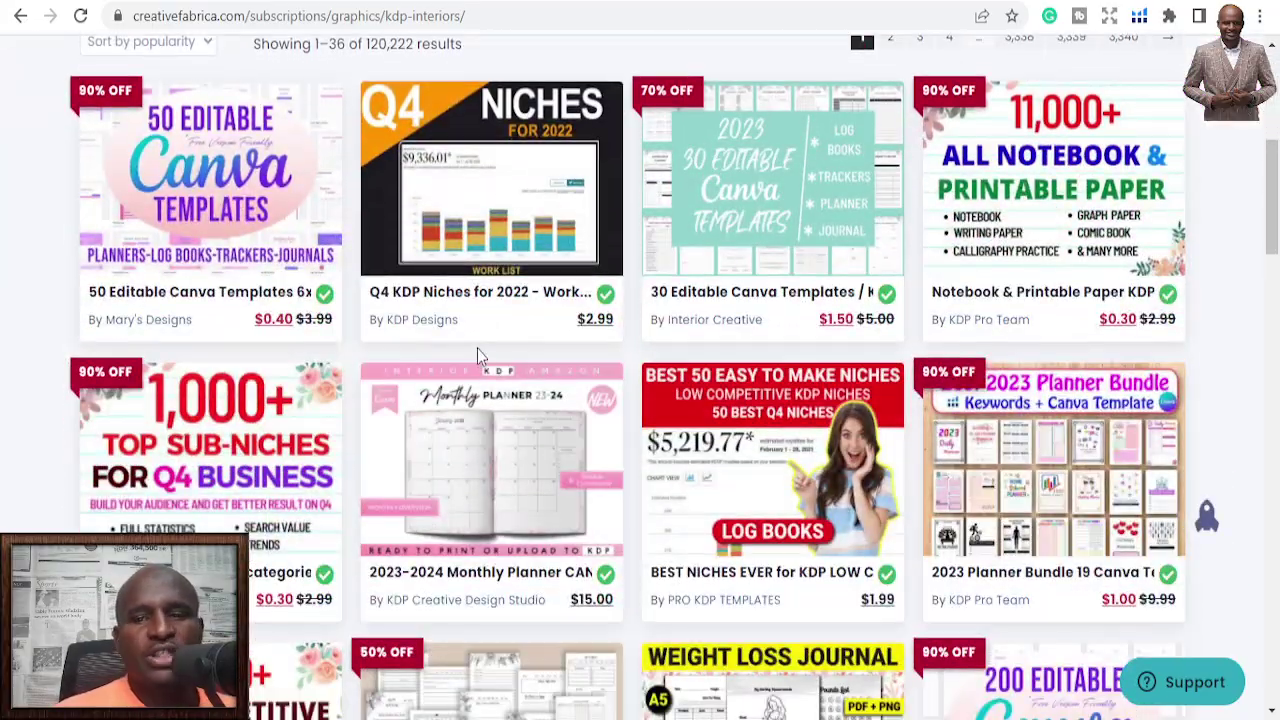
scroll(477, 348, down, 3)
scroll(553, 358, down, 11)
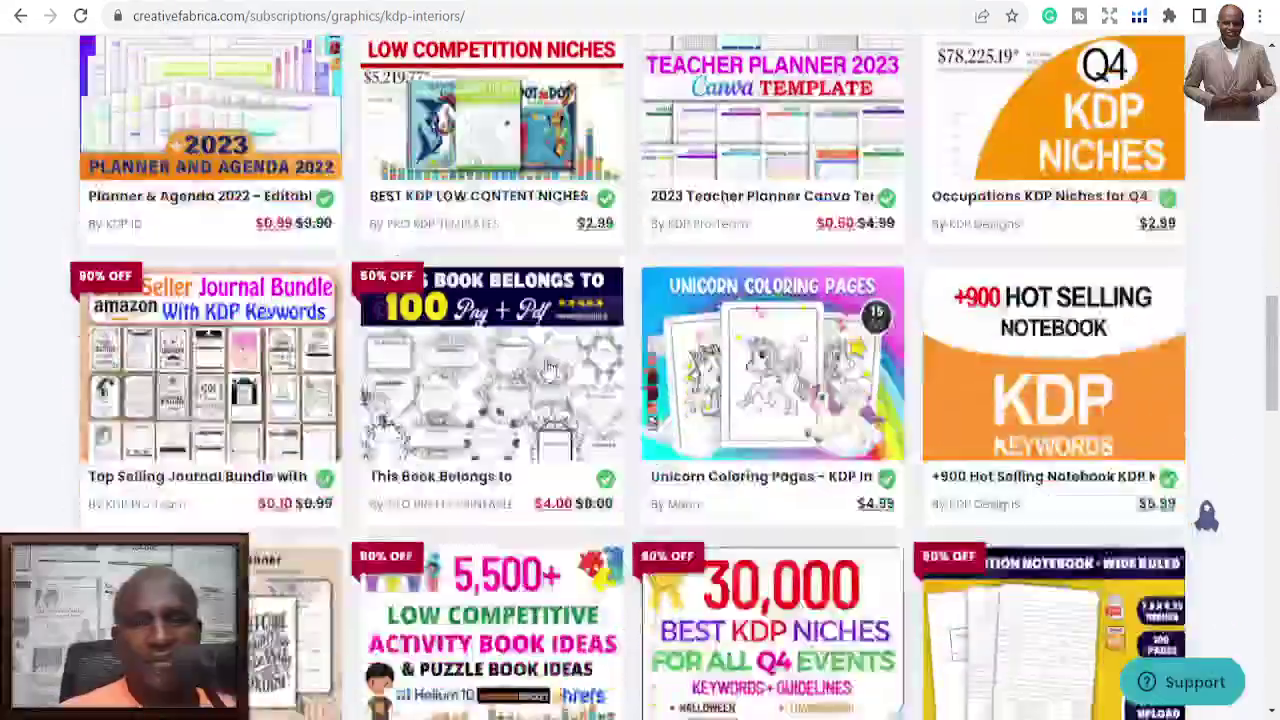
scroll(546, 372, down, 6)
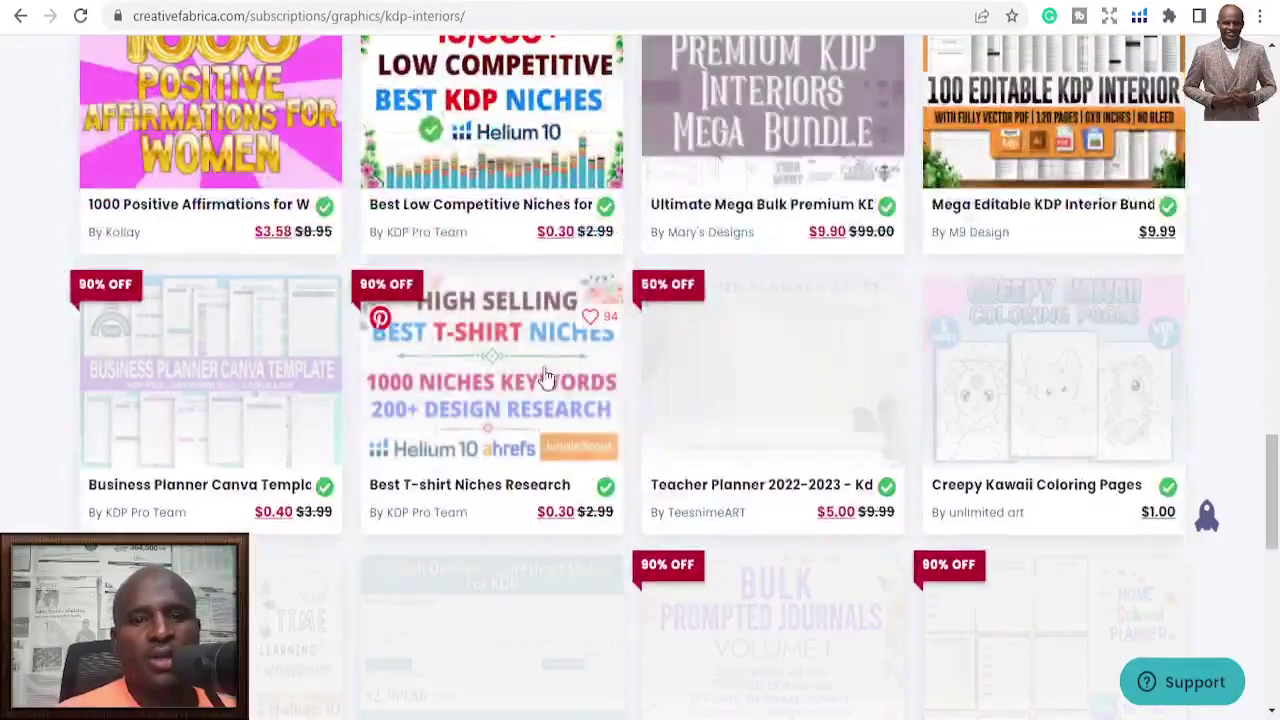
scroll(546, 374, down, 3)
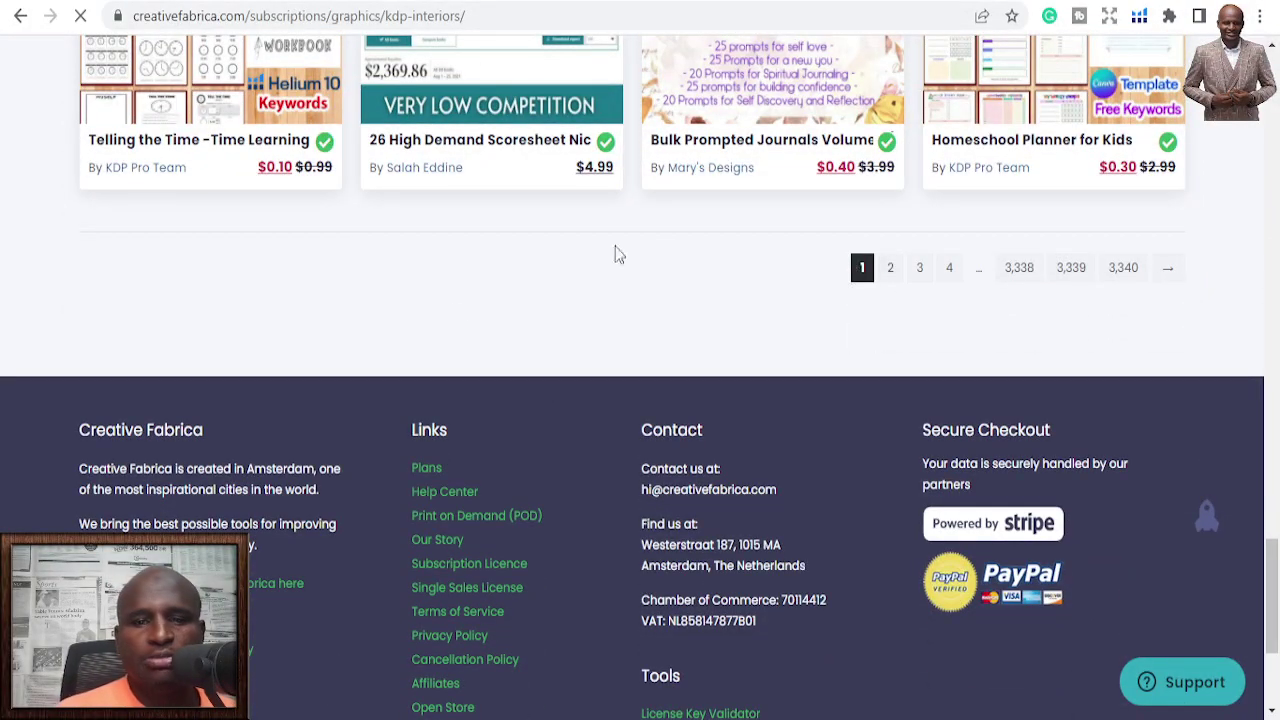
scroll(557, 320, down, 6)
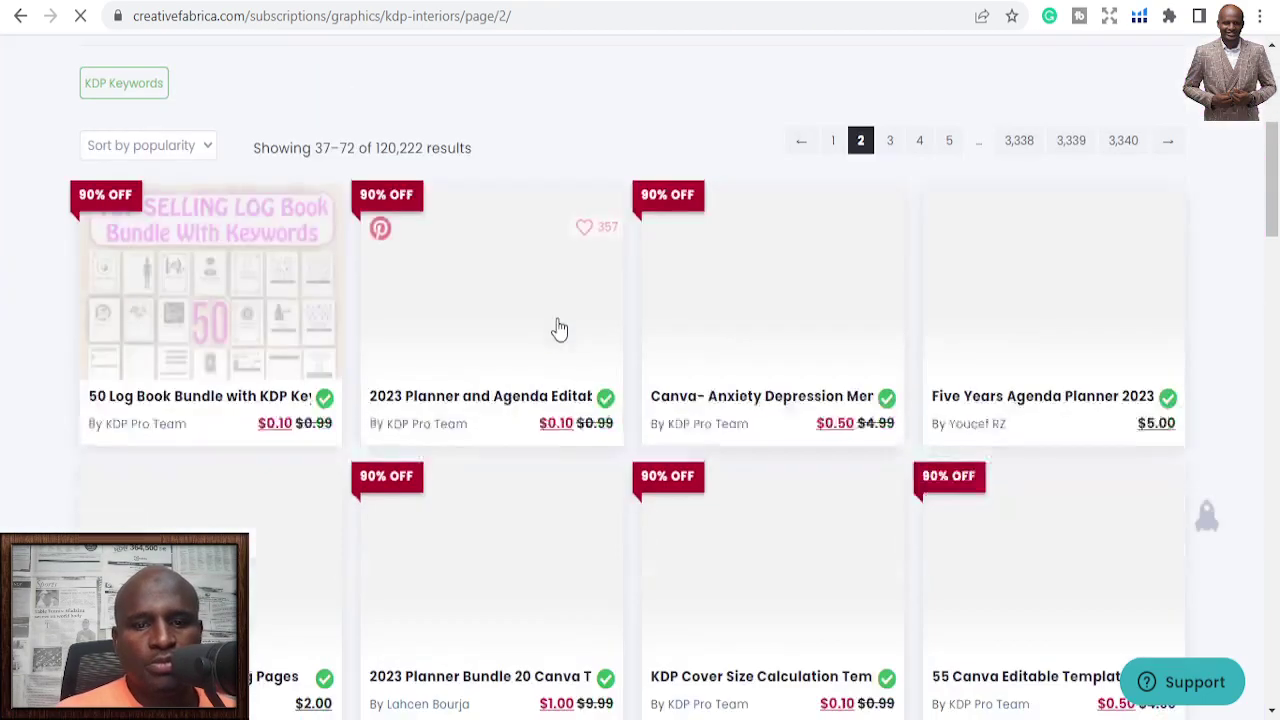
scroll(557, 316, up, 3)
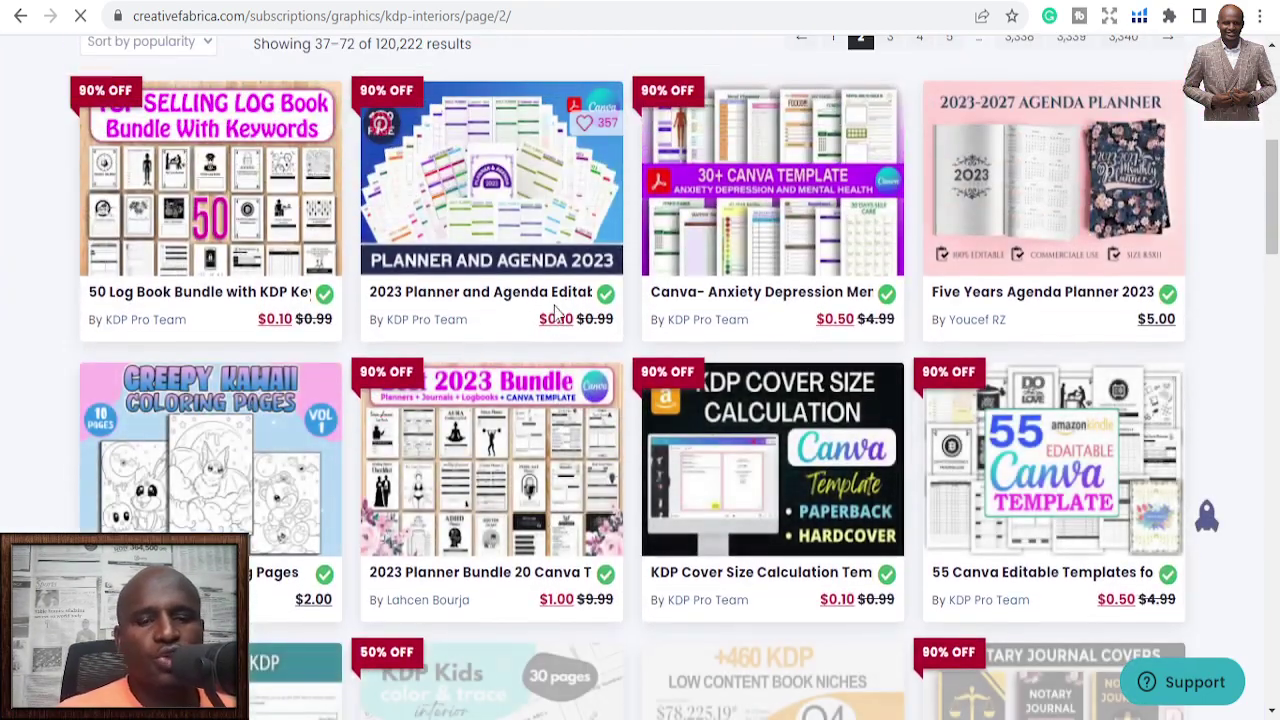
scroll(557, 316, up, 1)
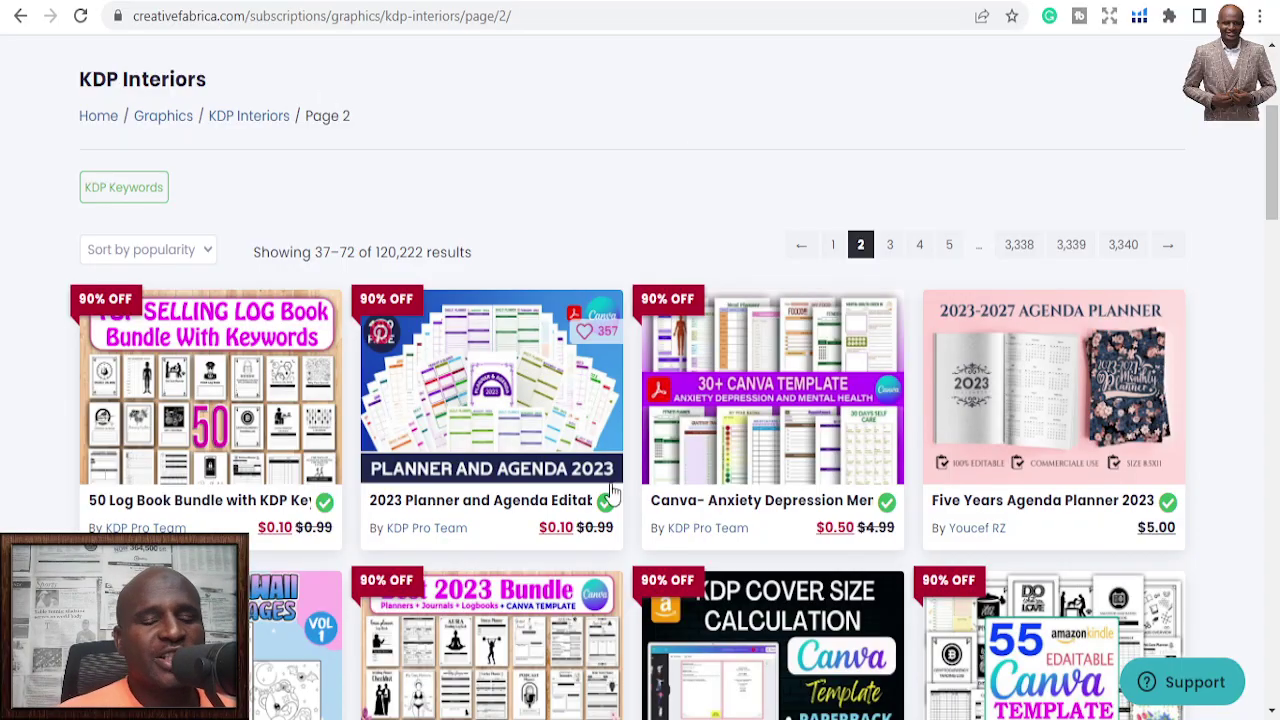
scroll(658, 375, down, 5)
scroll(660, 372, down, 3)
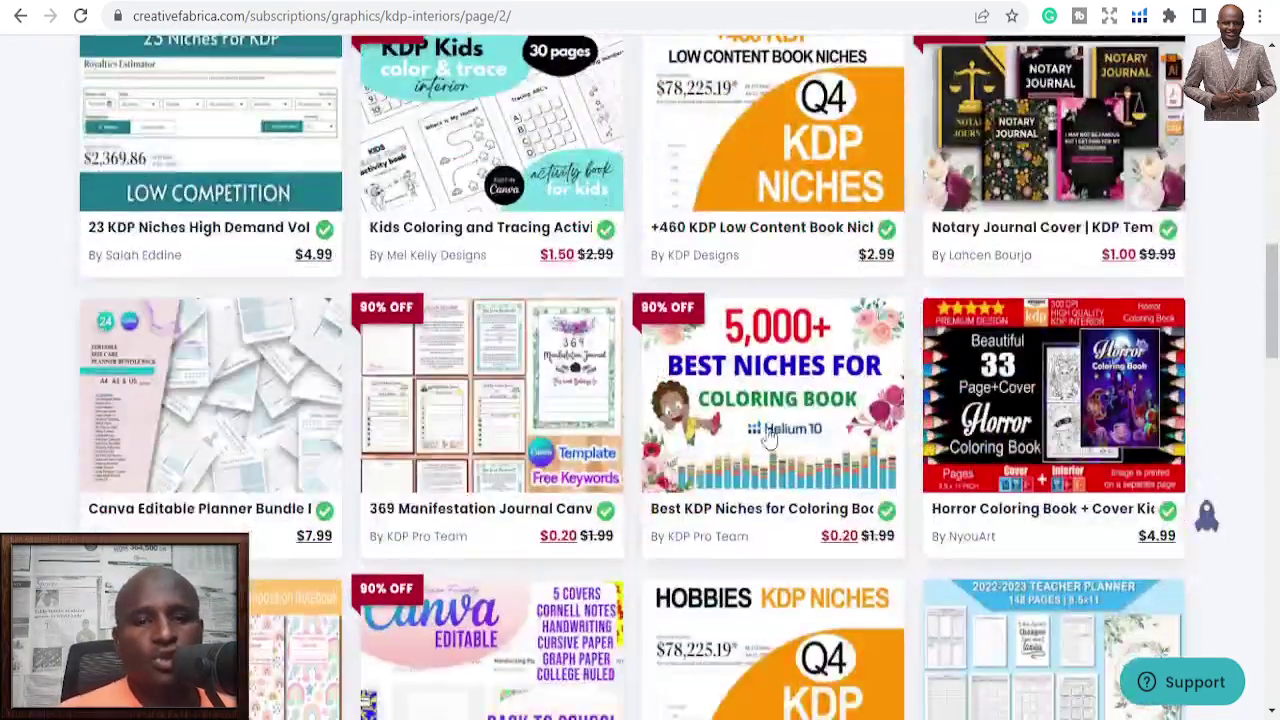
scroll(655, 355, up, 7)
scroll(652, 348, up, 4)
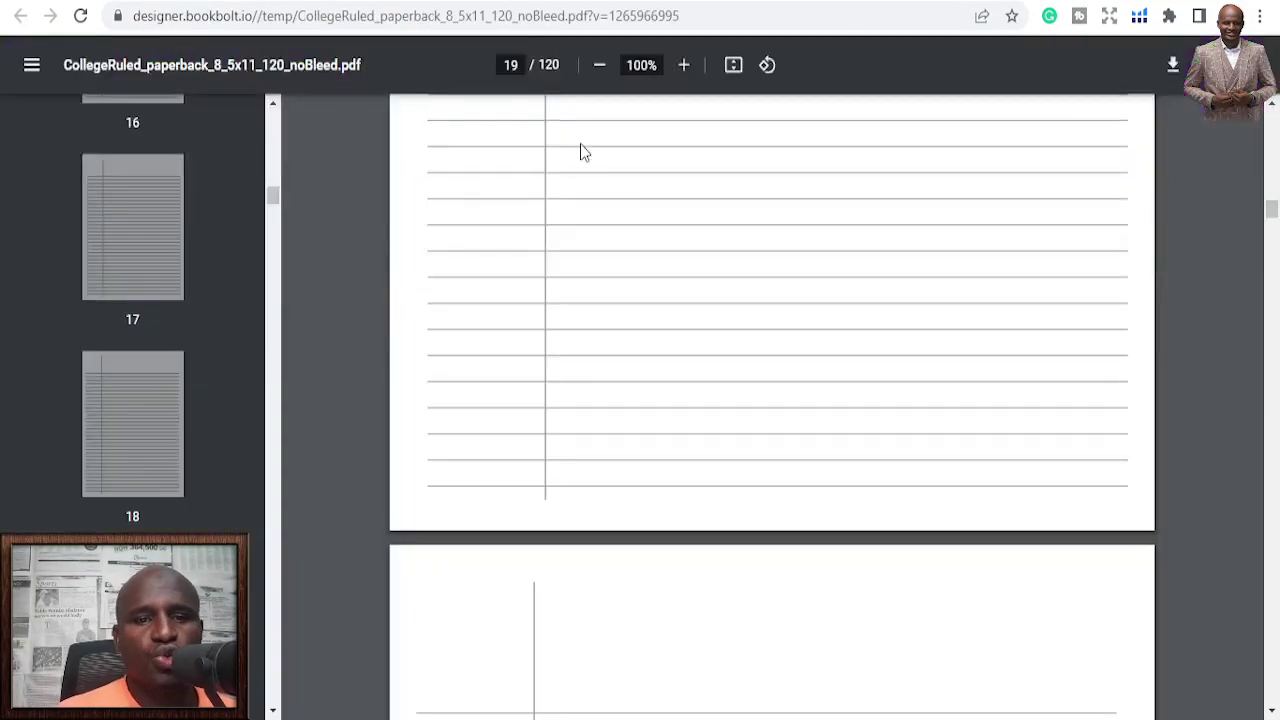
Step: Scroll back up through the ruled PDF pages from page 19 toward page 15
scroll(660, 210, down, 3)
scroll(670, 245, up, 20)
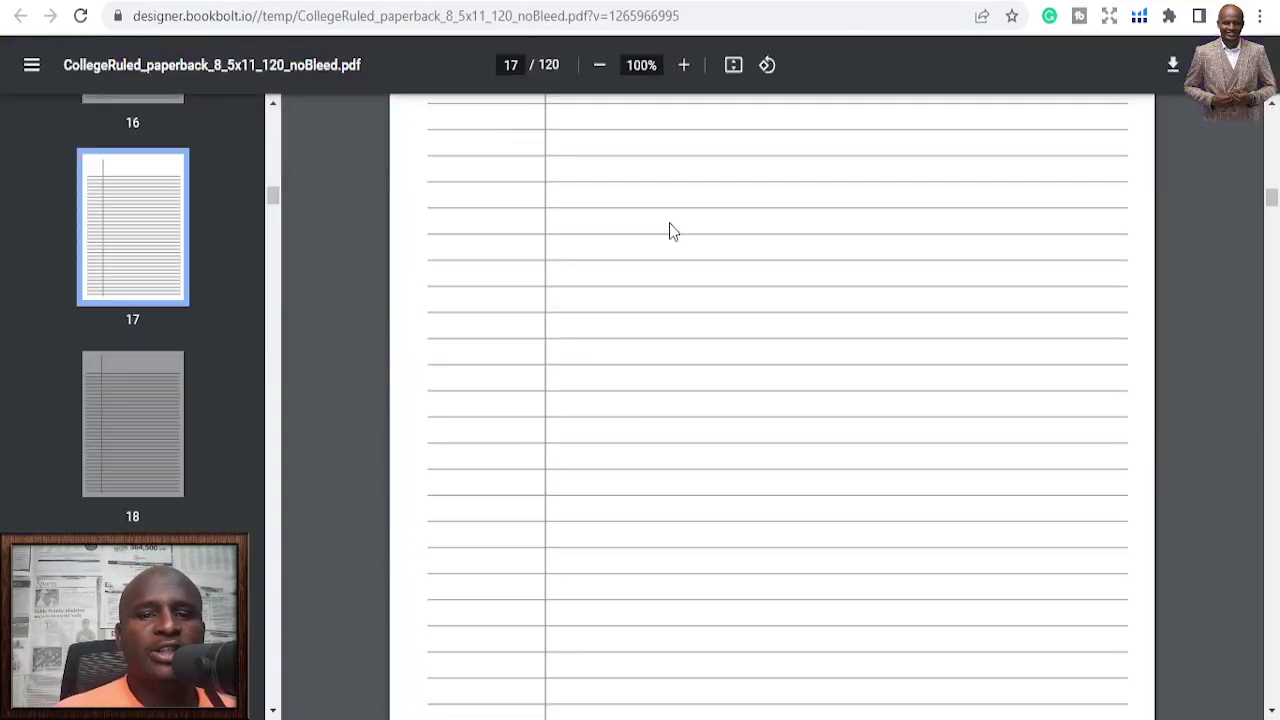
scroll(645, 225, up, 5)
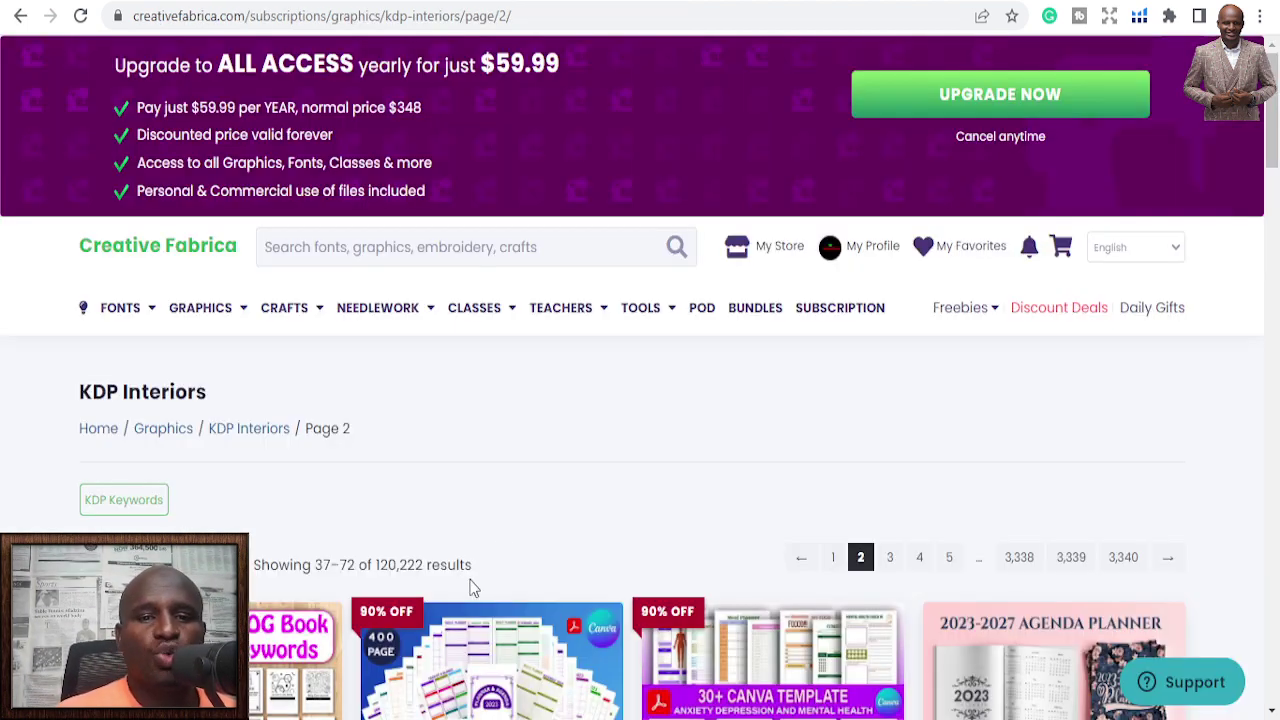
scroll(524, 520, down, 10)
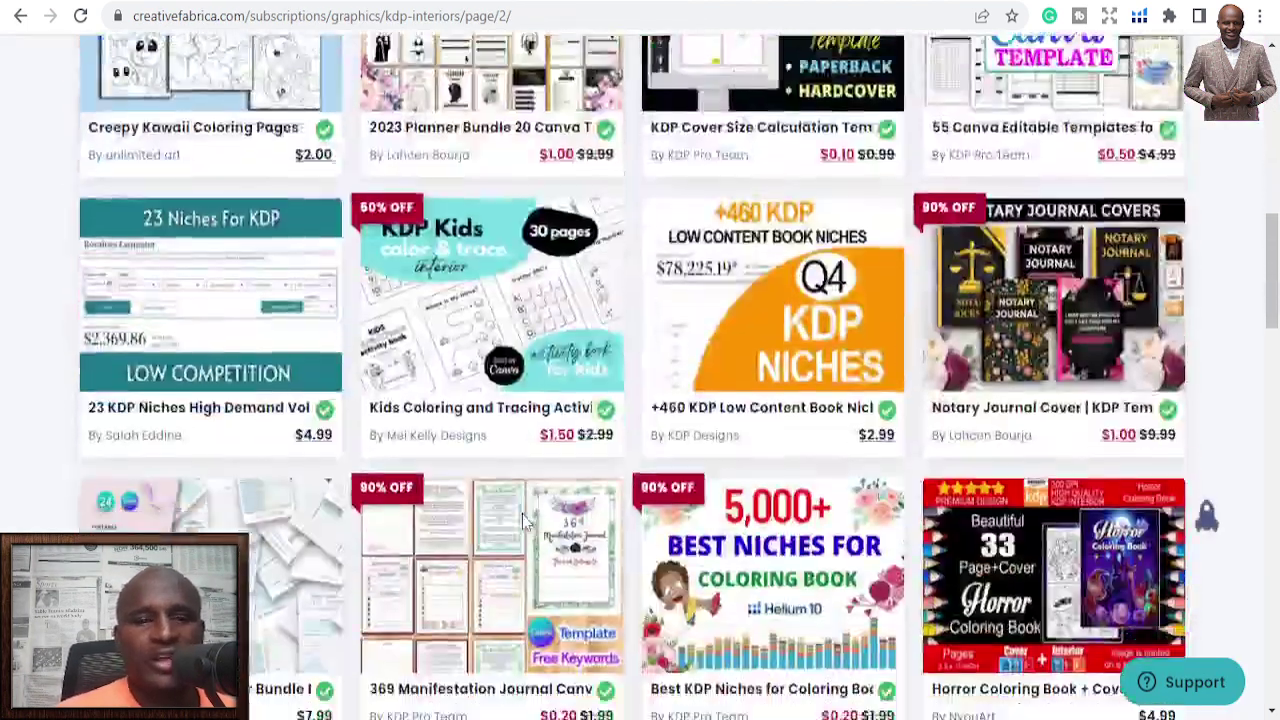
scroll(524, 520, down, 15)
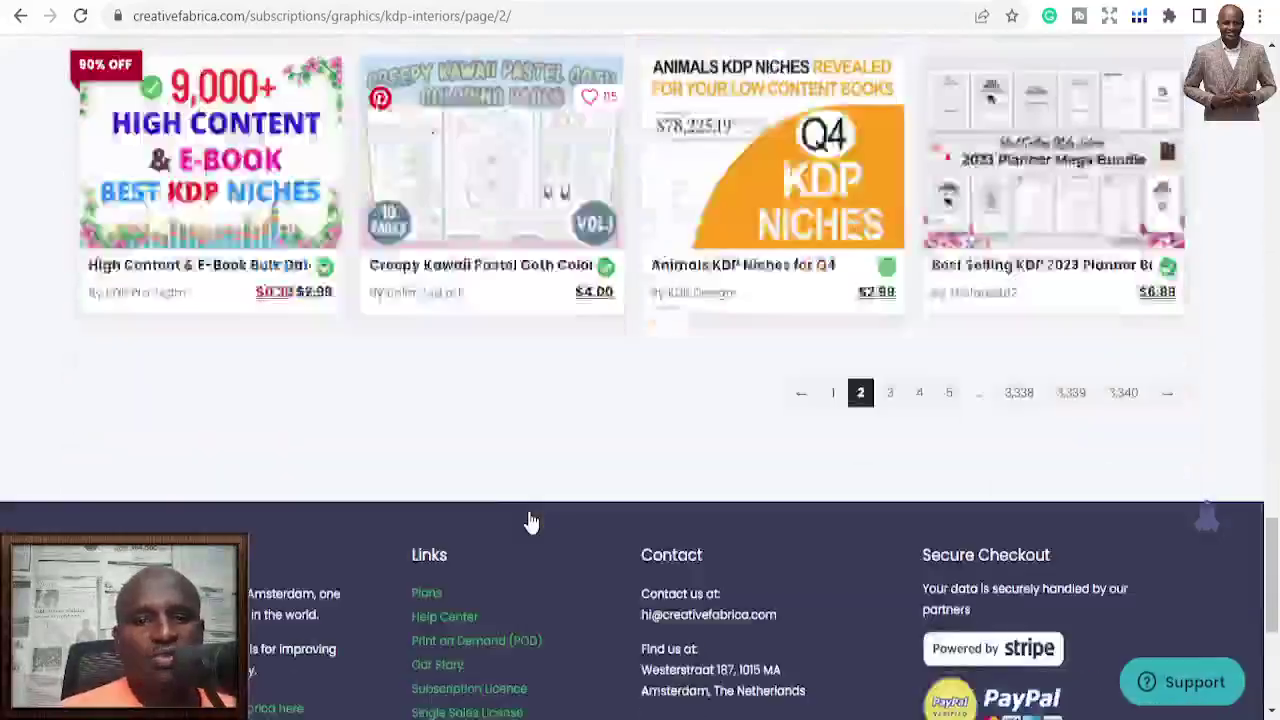
scroll(531, 521, down, 1)
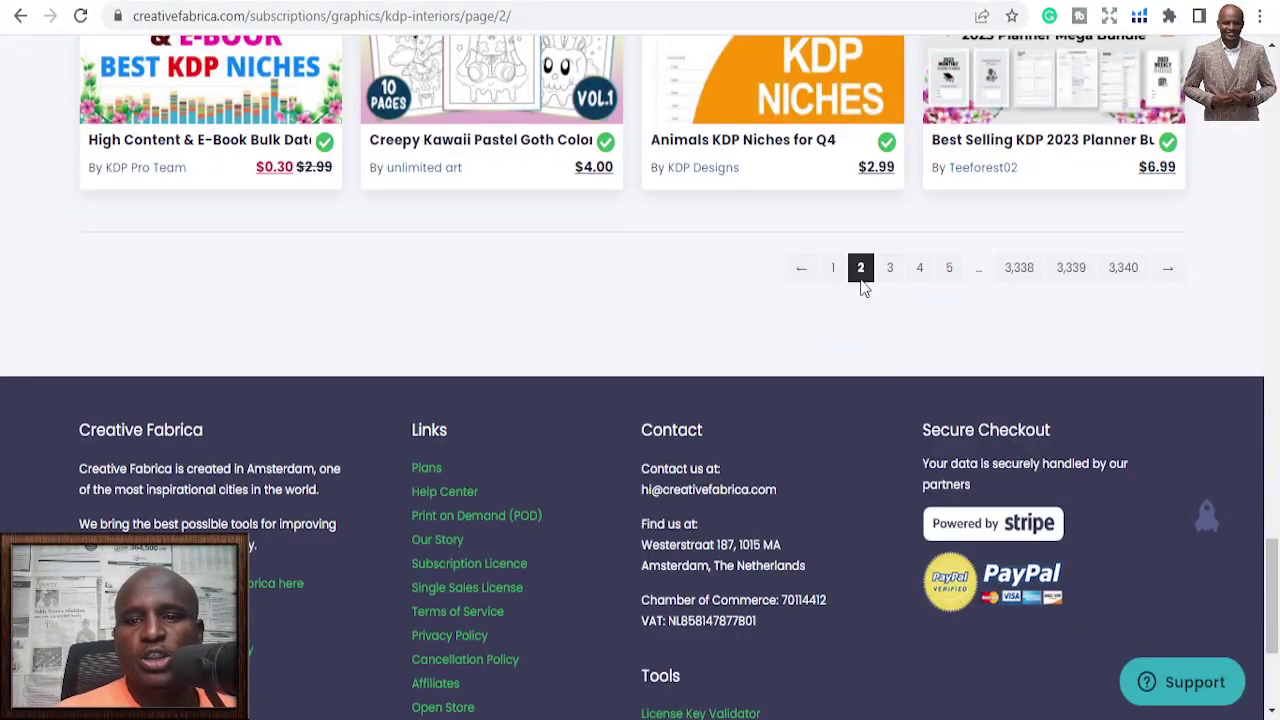
scroll(648, 275, up, 7)
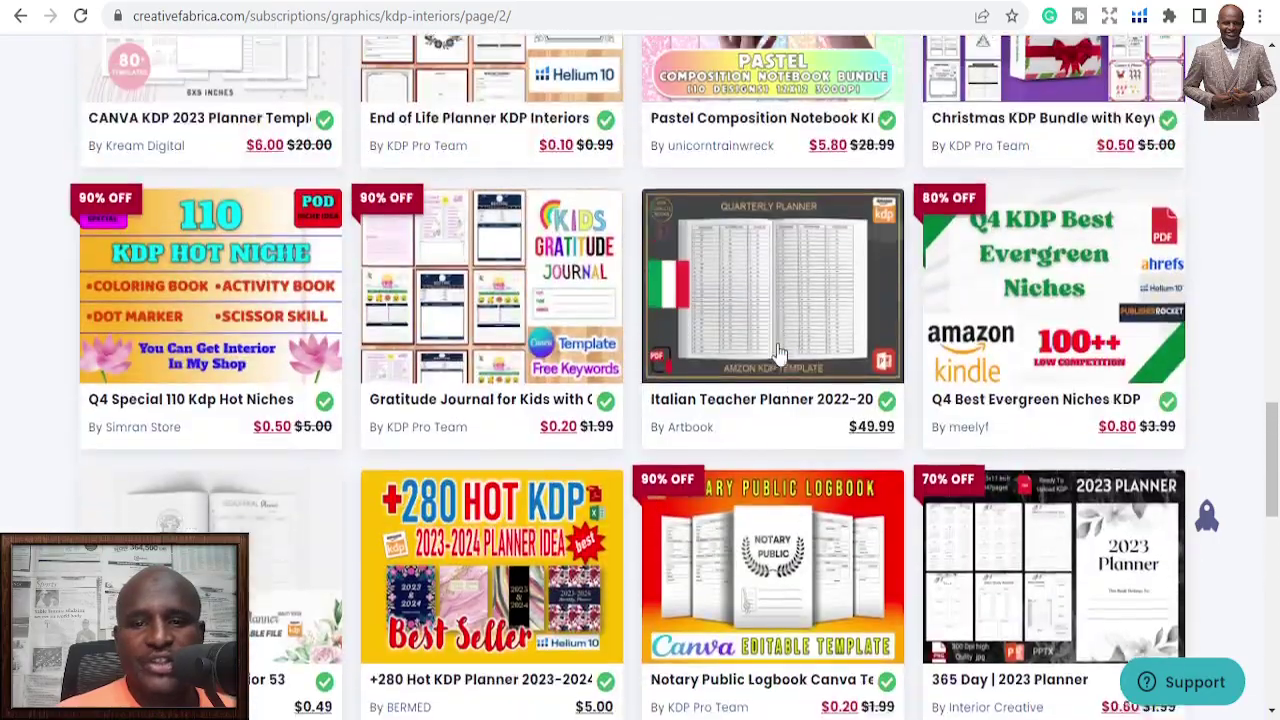
scroll(775, 277, up, 10)
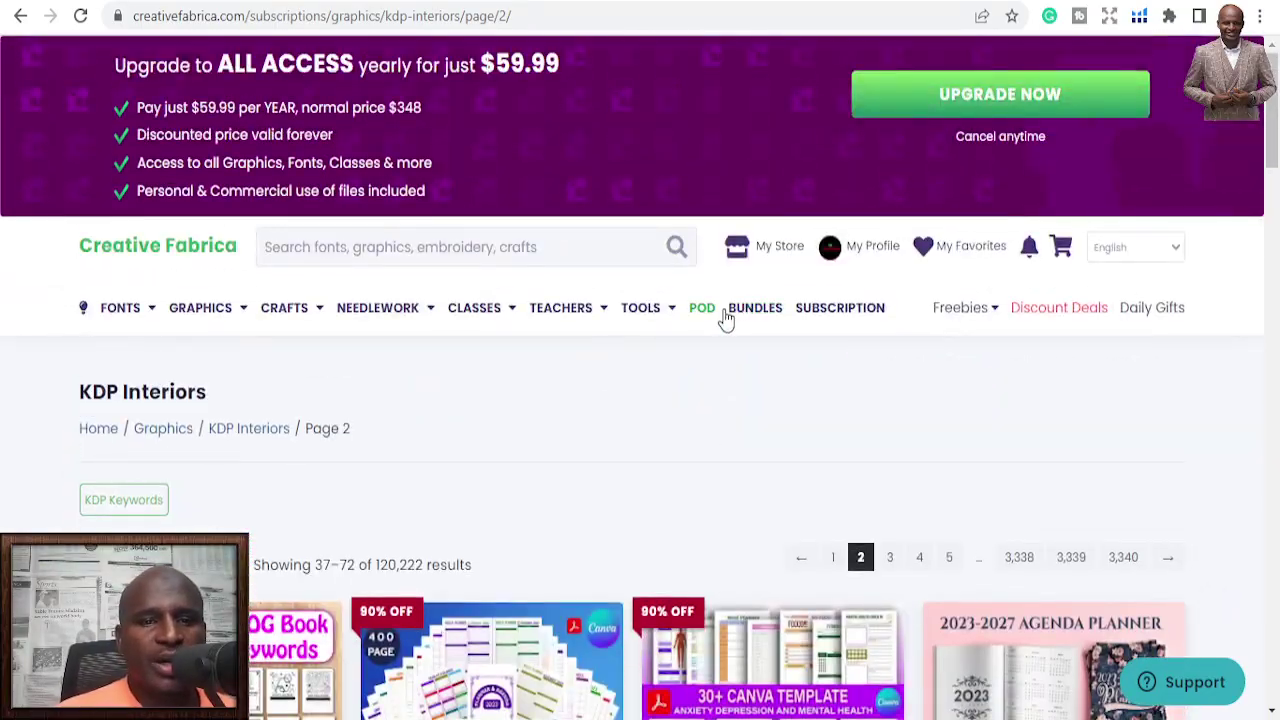
scroll(716, 414, down, 9)
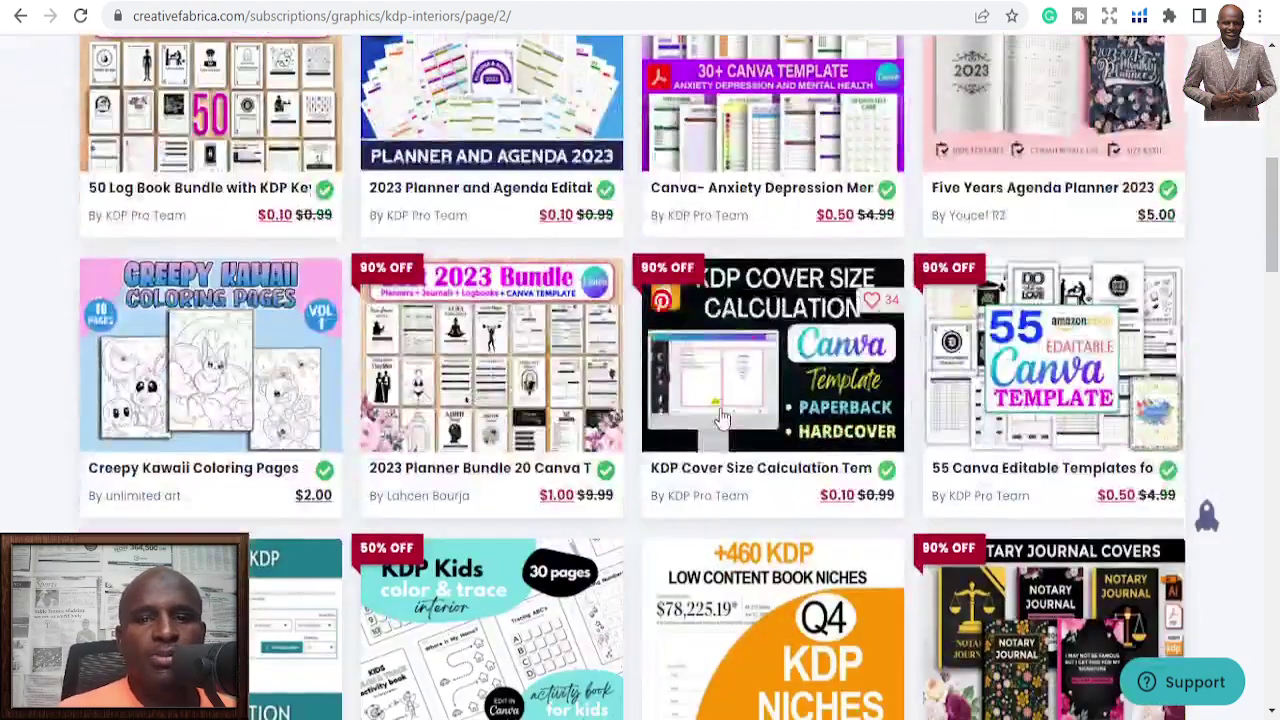
scroll(722, 428, down, 3)
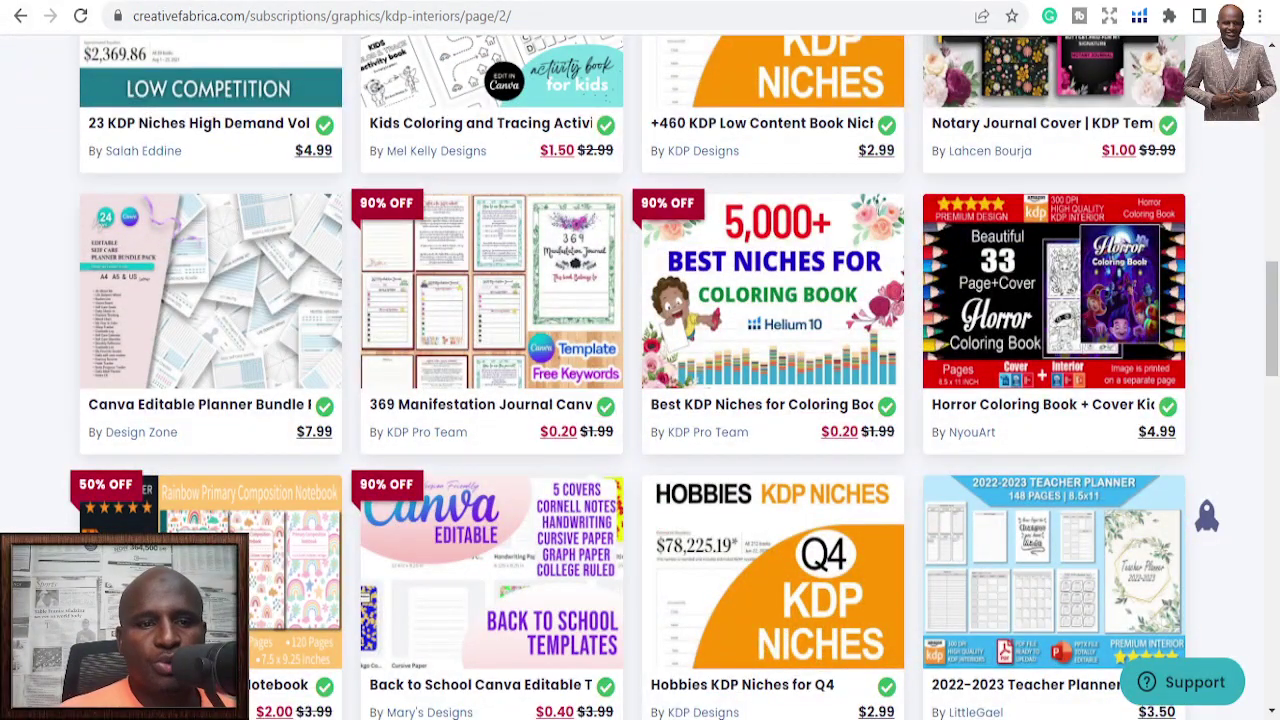
scroll(740, 313, up, 12)
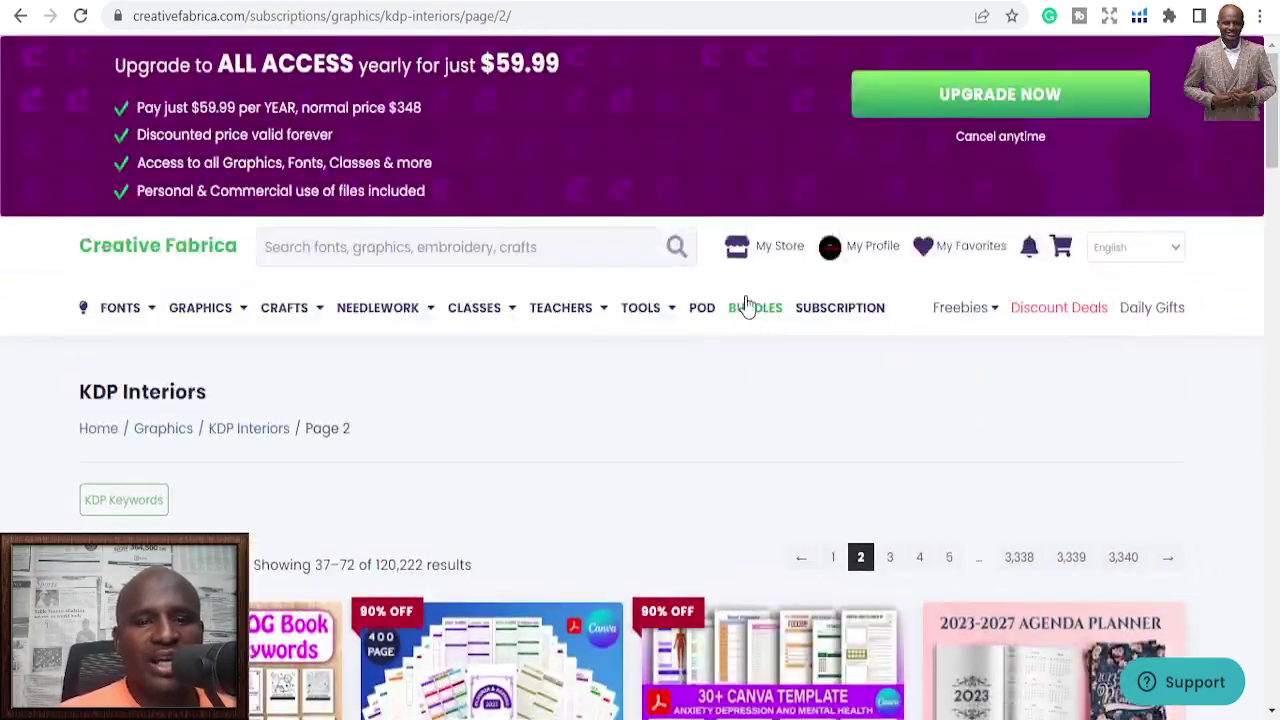
scroll(745, 313, down, 2)
scroll(752, 313, down, 4)
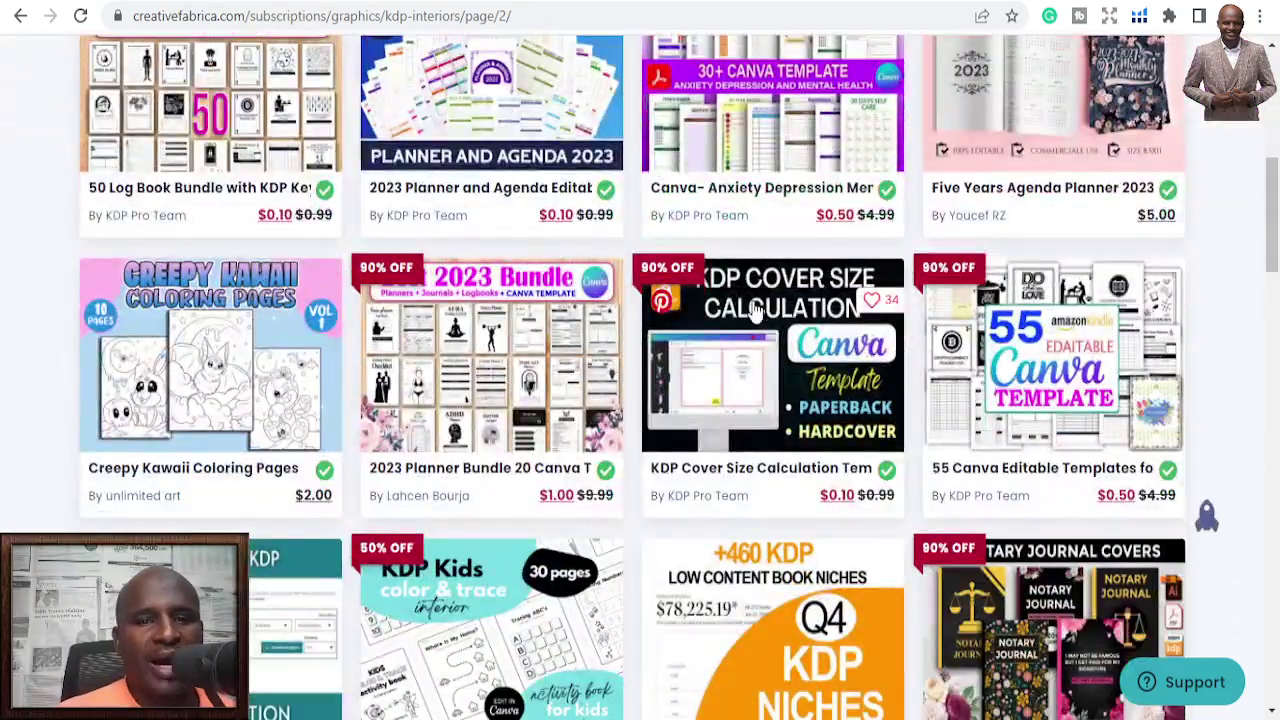